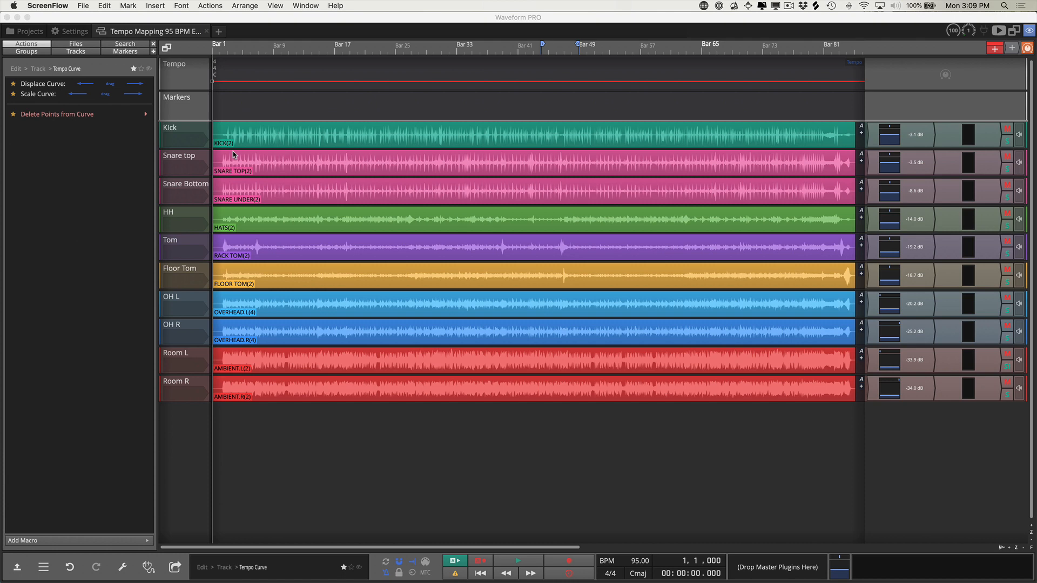
- Select the Kick clip and play back the drum recording from near bar 5 to check its timing
left_click(248, 135)
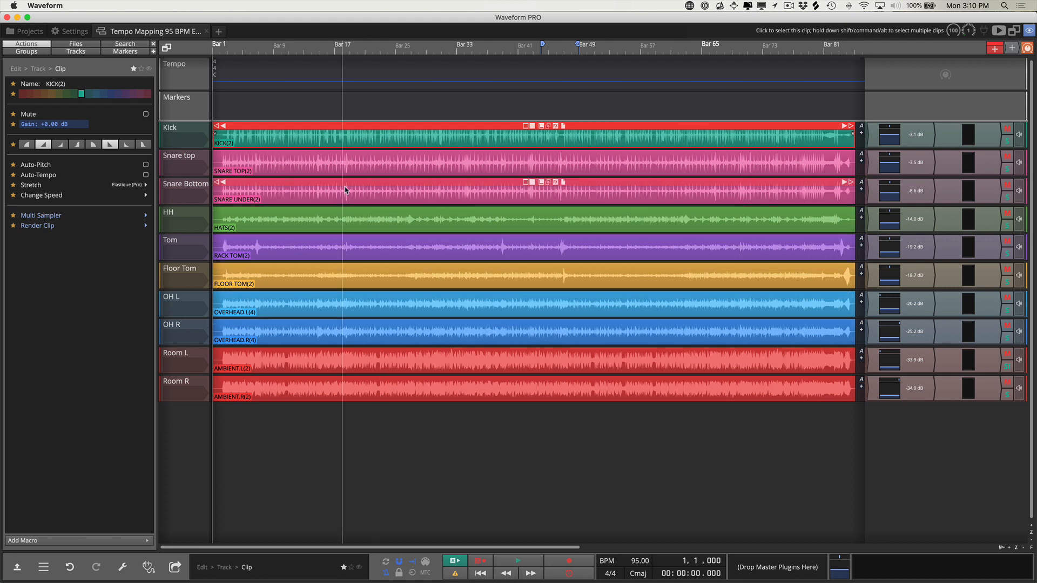
left_click(395, 106)
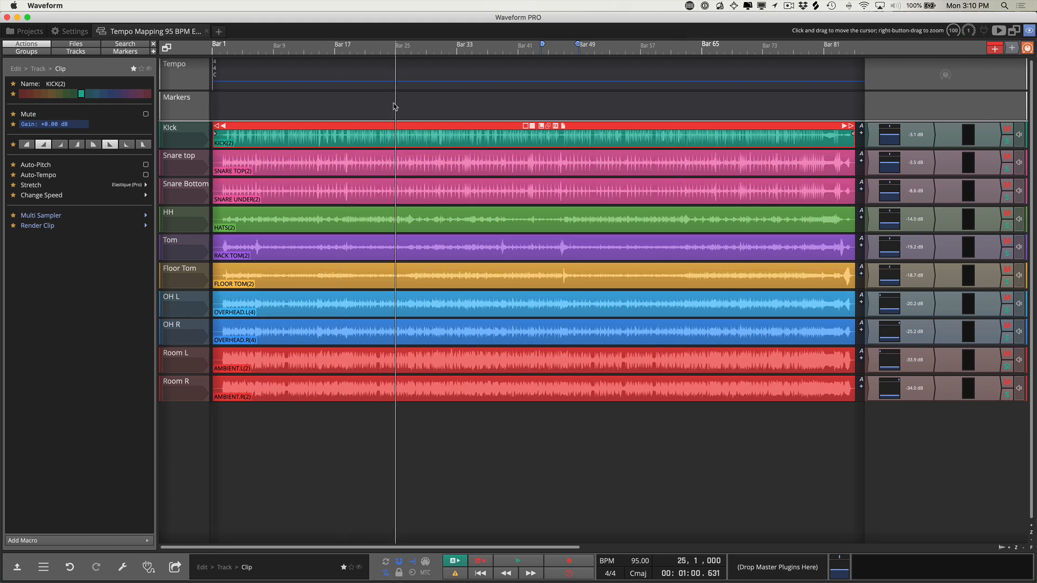
left_click(246, 110)
key("space")
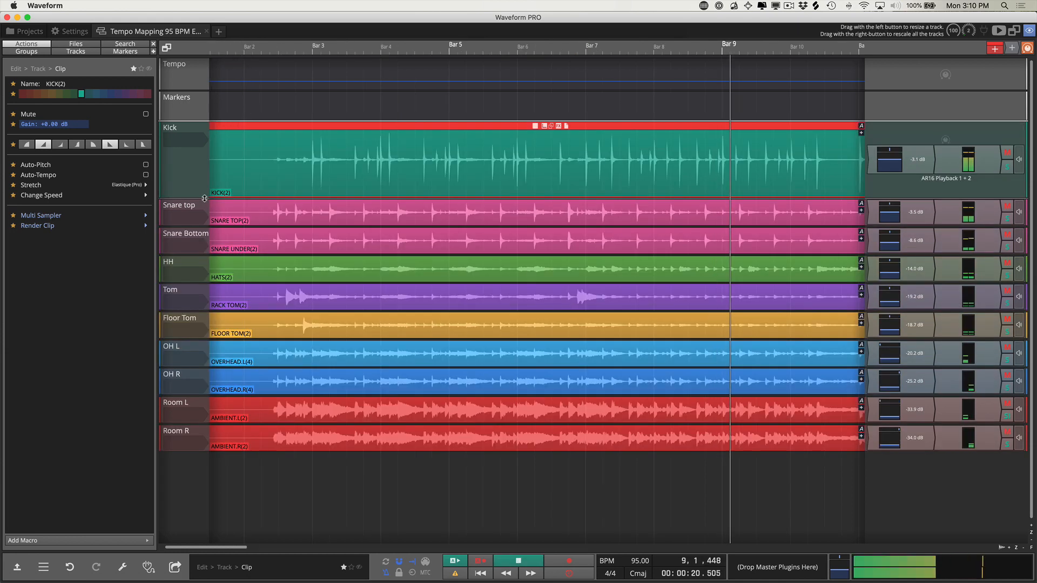
key("Up")
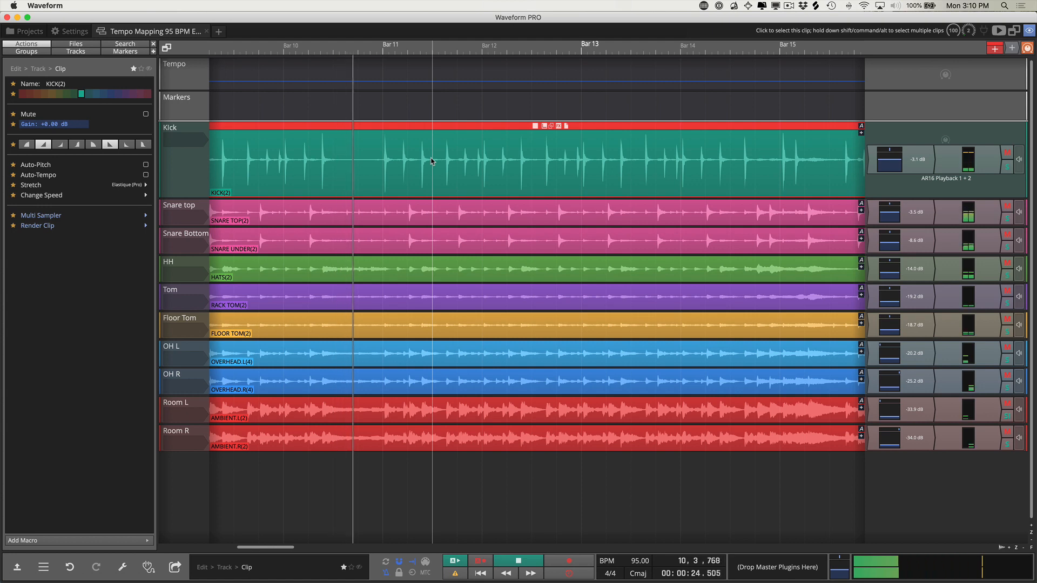
key("space")
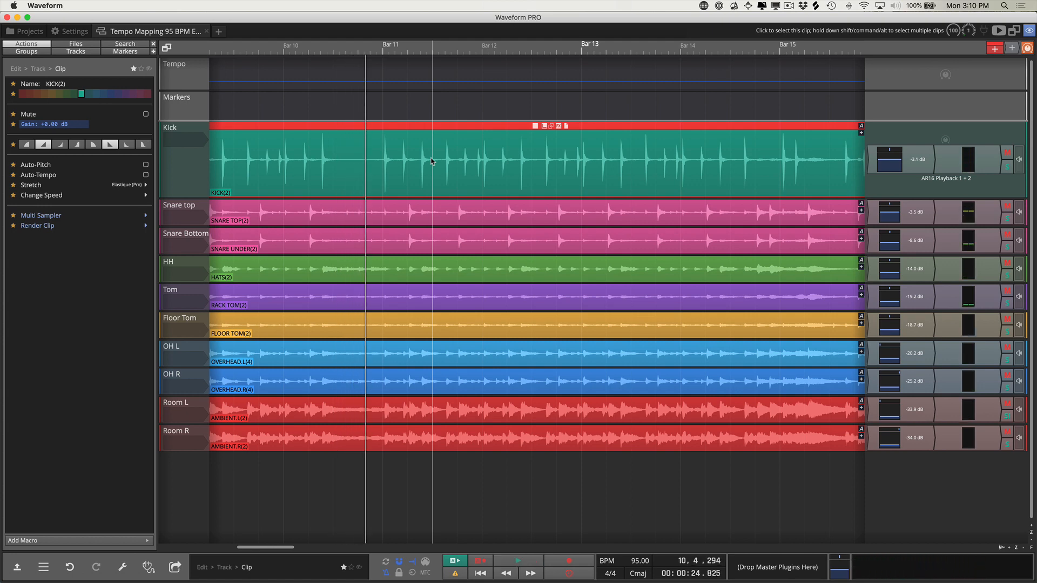
- Examine how the Kick hits line up with the bar lines from bar 11 to bar 21, playing a passage from bar 14
scroll(431, 160, "up", 3)
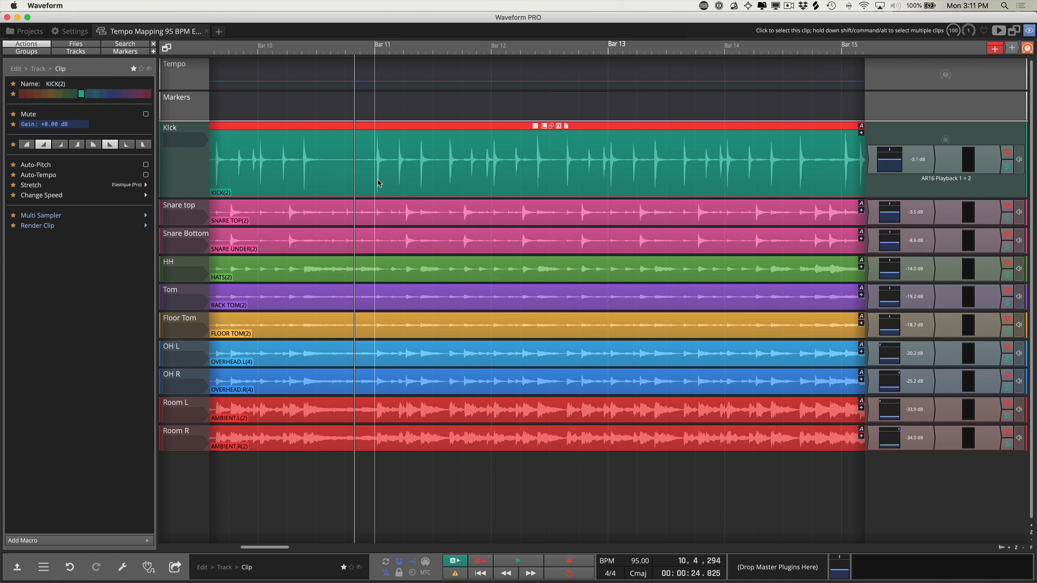
scroll(378, 183, "right", 5)
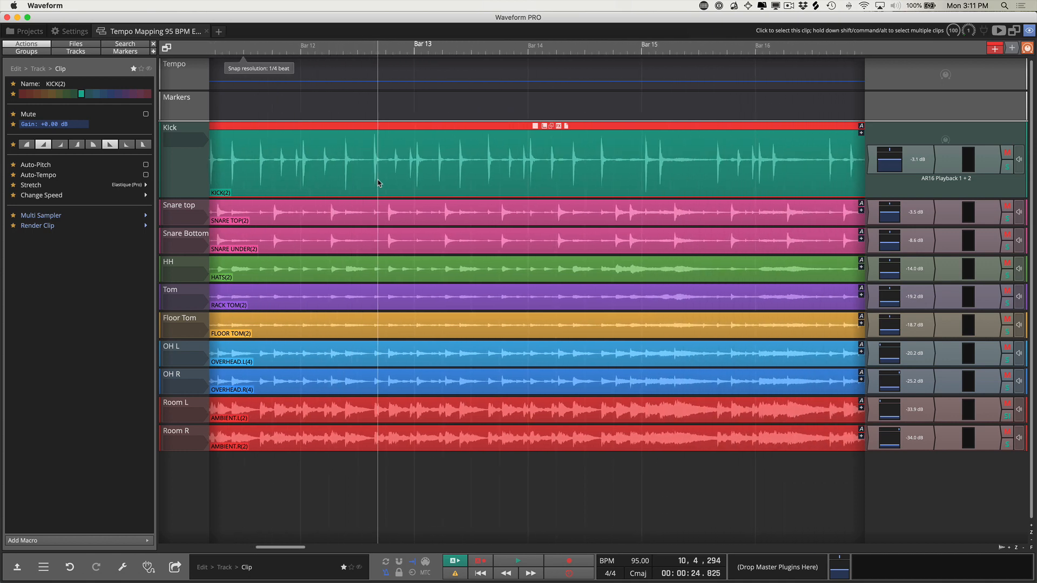
scroll(378, 184, "up", 2)
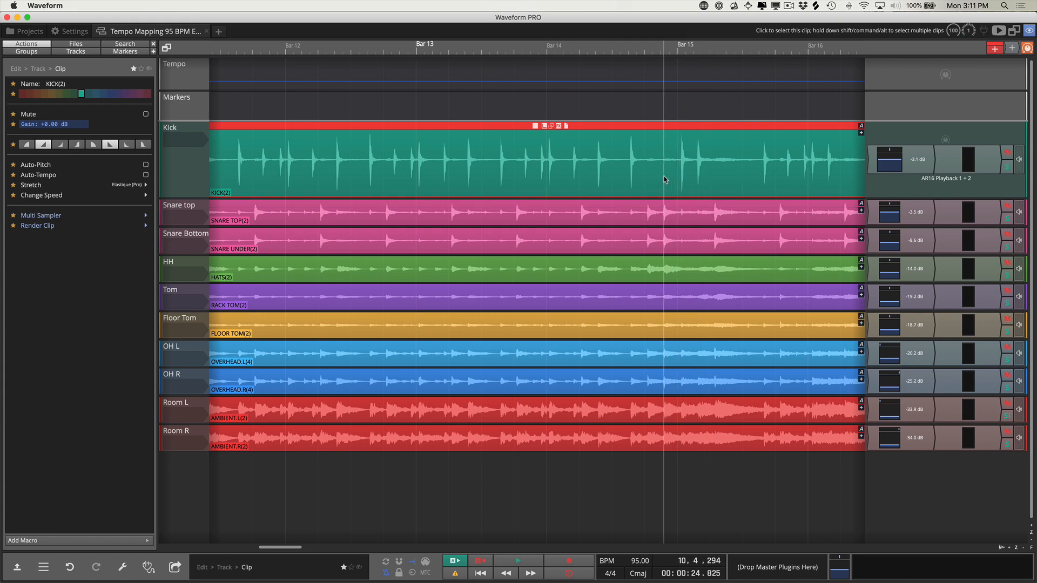
left_click(623, 115)
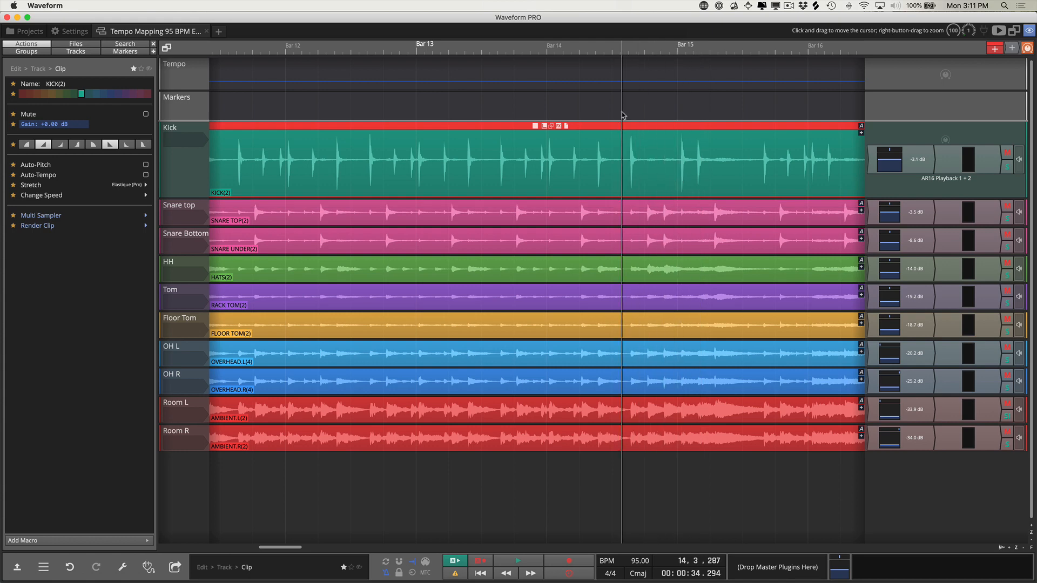
key("space")
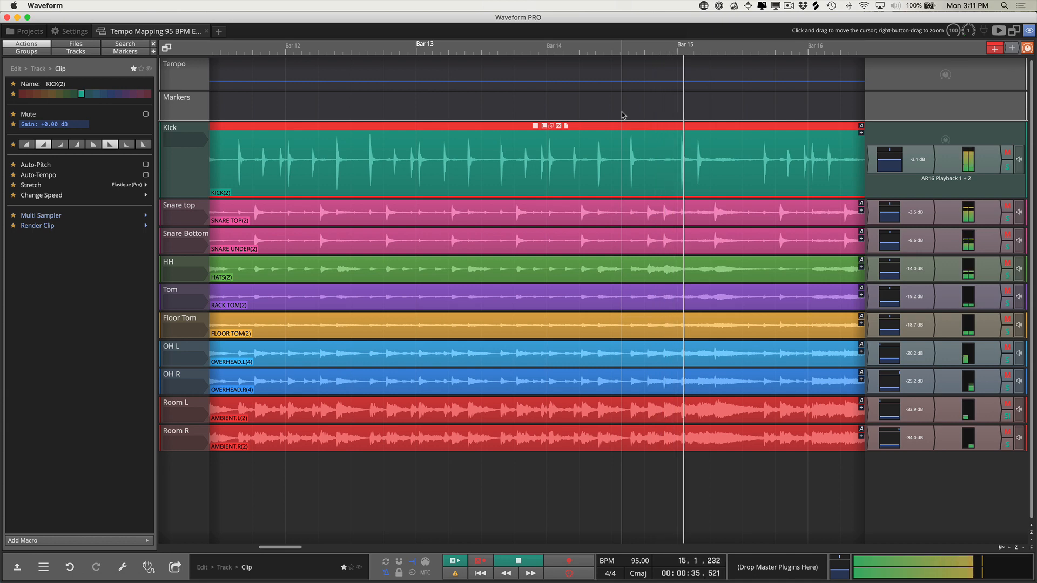
key("space")
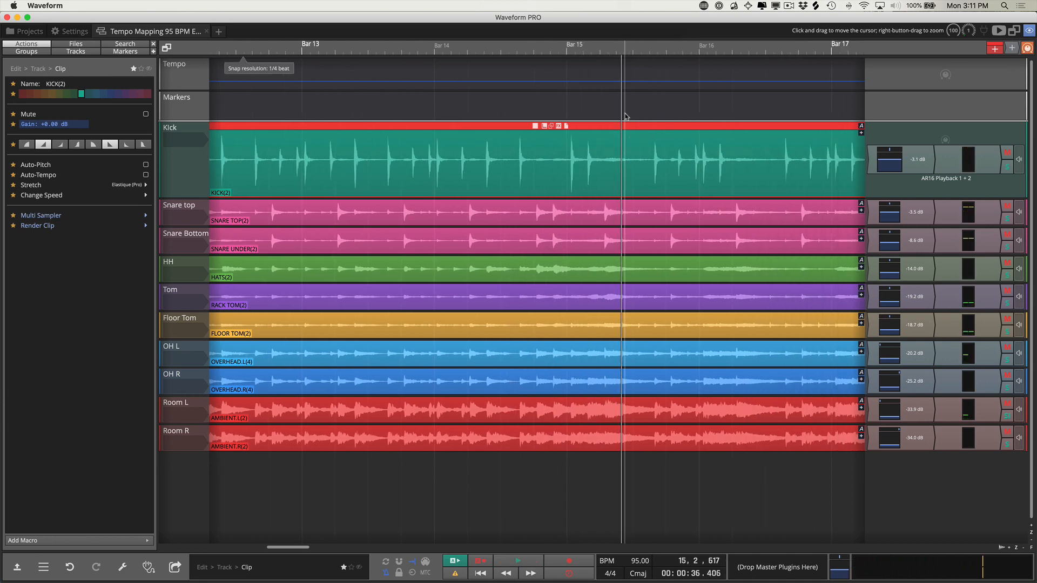
scroll(625, 115, "right", 5)
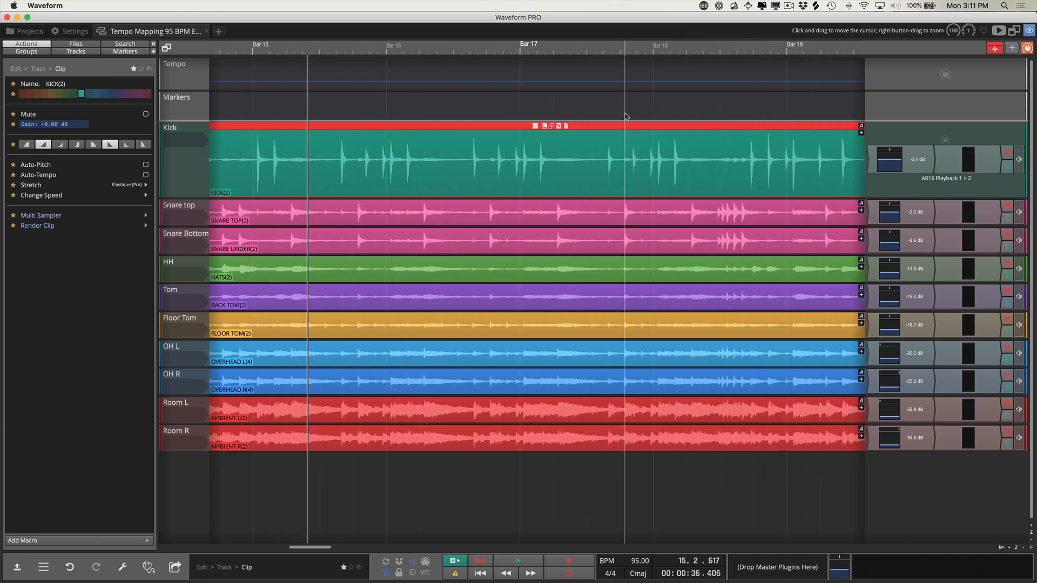
scroll(724, 178, "right", 5)
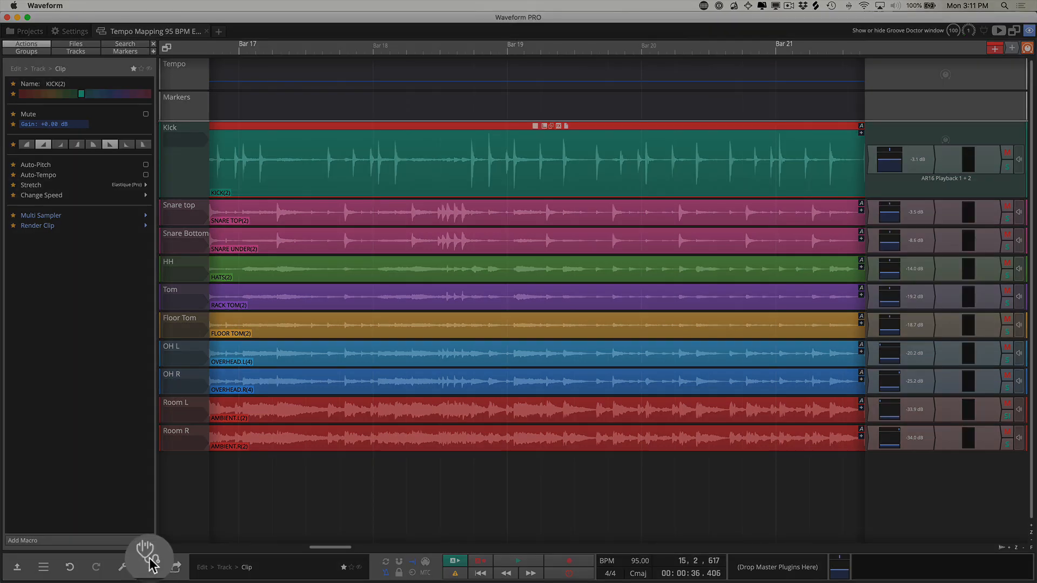
- Open Groove Doctor and capture the entire Kick clip as its time selection
left_click(150, 568)
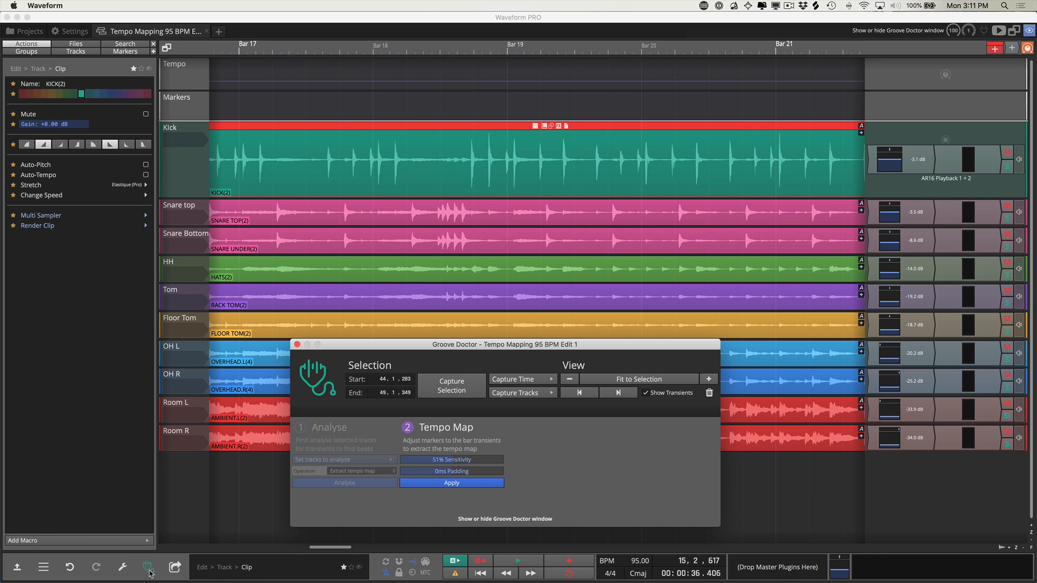
left_click_drag(470, 344, 430, 260)
left_click_drag(253, 255, 280, 248)
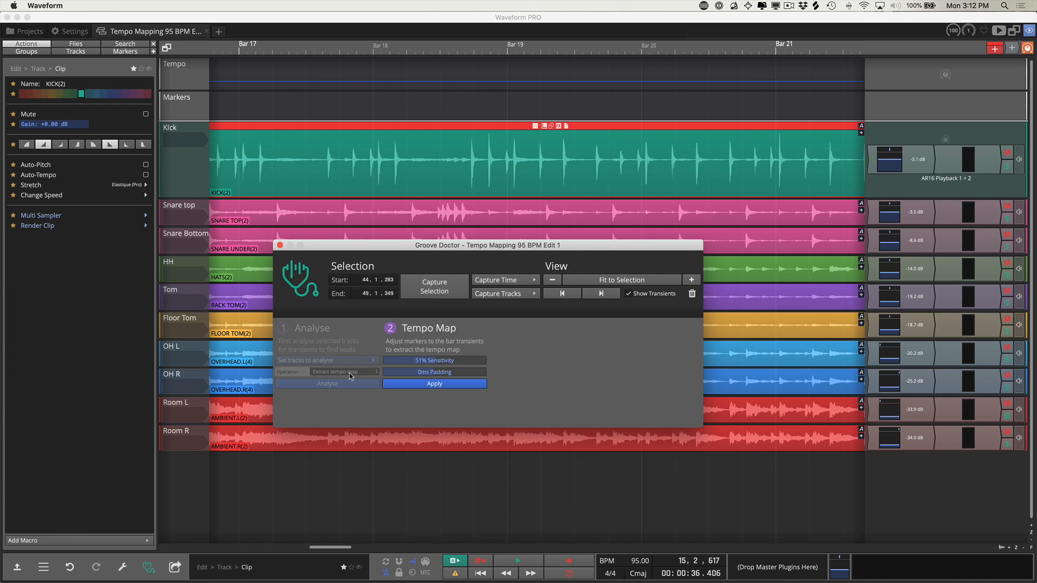
left_click(435, 178)
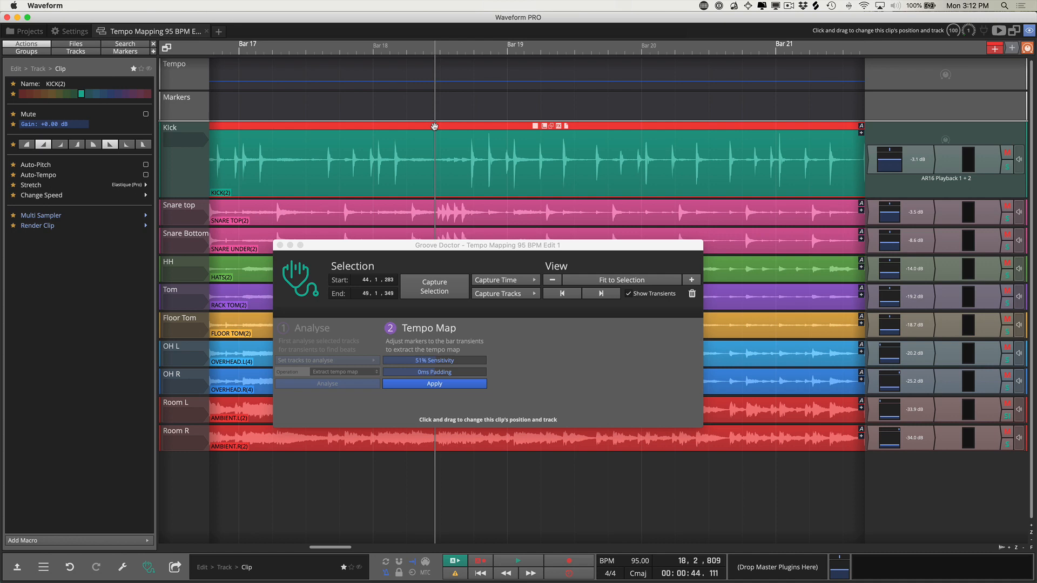
scroll(512, 134, "down", 10)
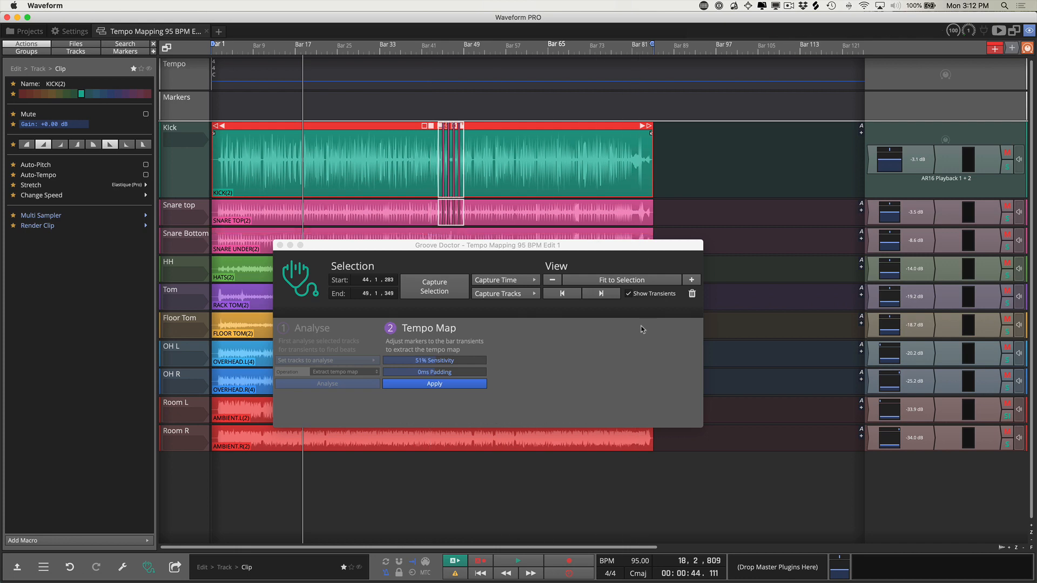
left_click(444, 296)
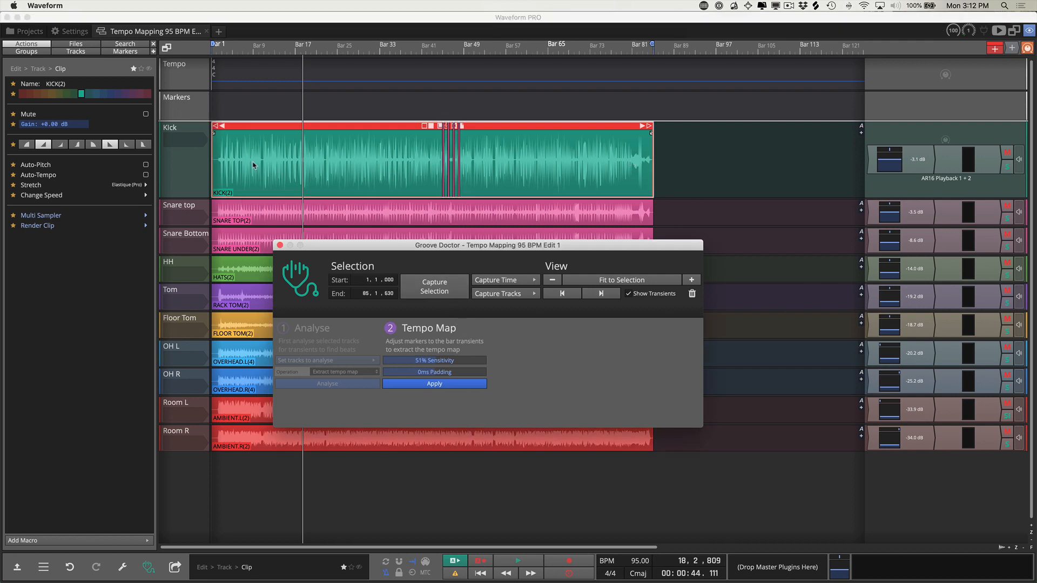
- Return the playhead to bar 1 and switch Groove Doctor to its Analyse stage
key("Home")
key("Up")
key("Up")
key("Up")
key("Up")
key("Up")
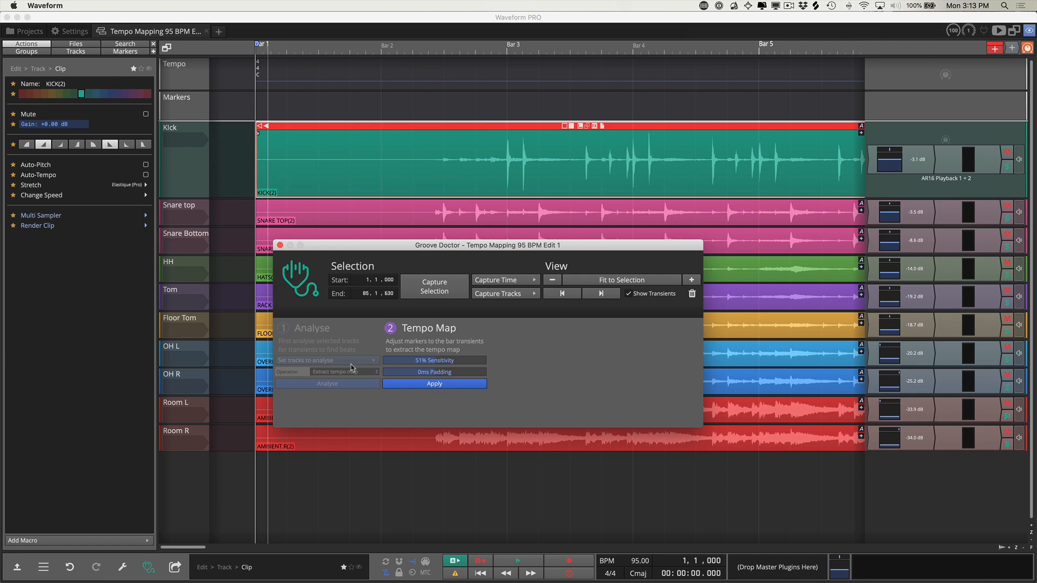
left_click(311, 332)
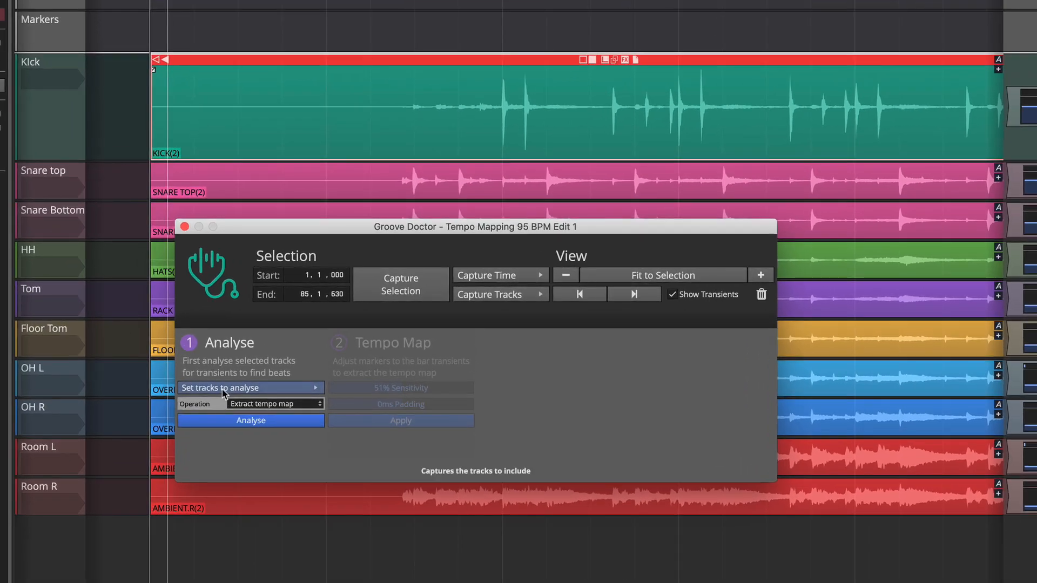
left_click(223, 390)
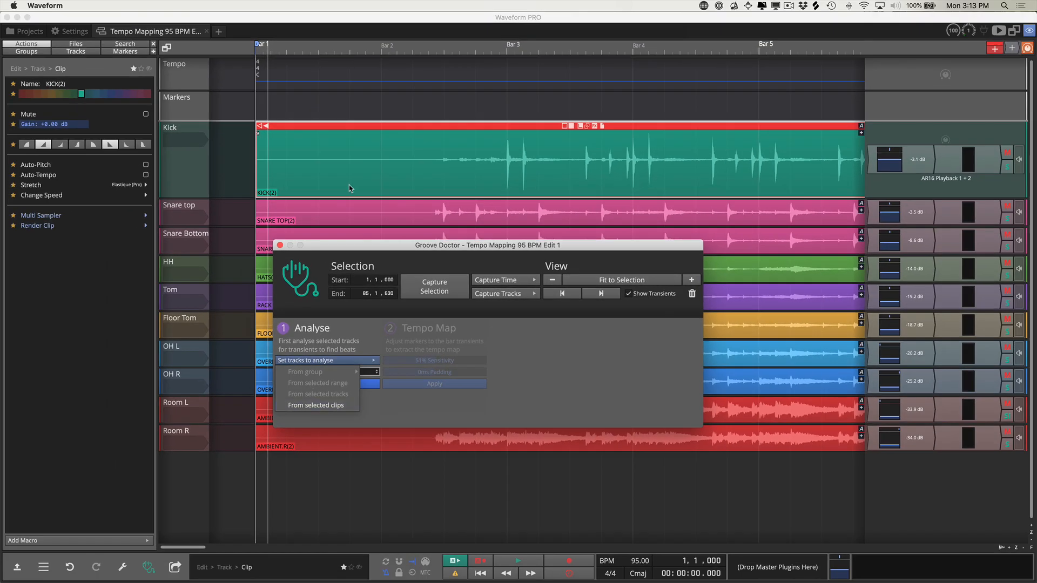
left_click(279, 139)
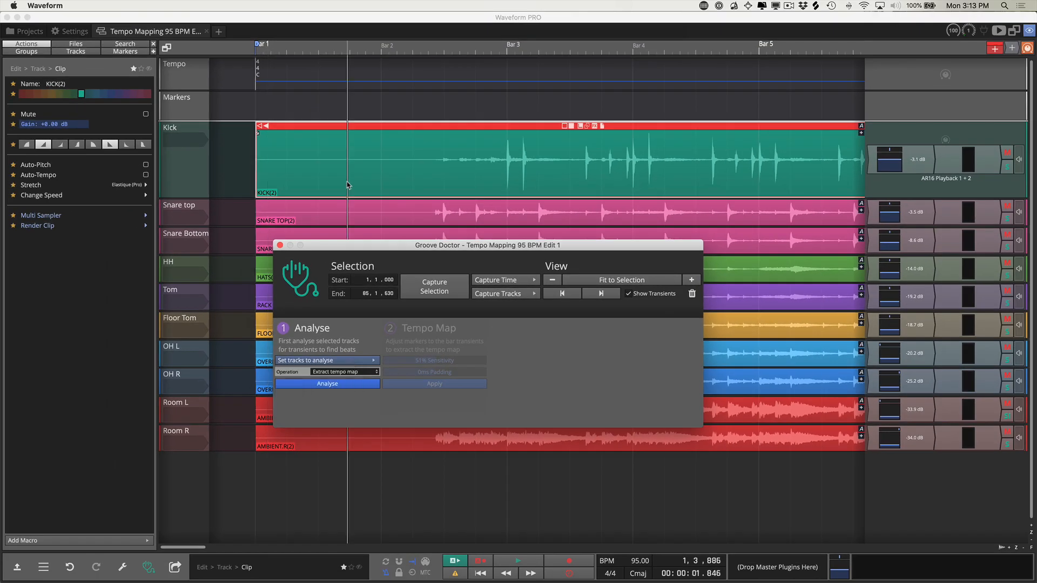
left_click(346, 222, "shift")
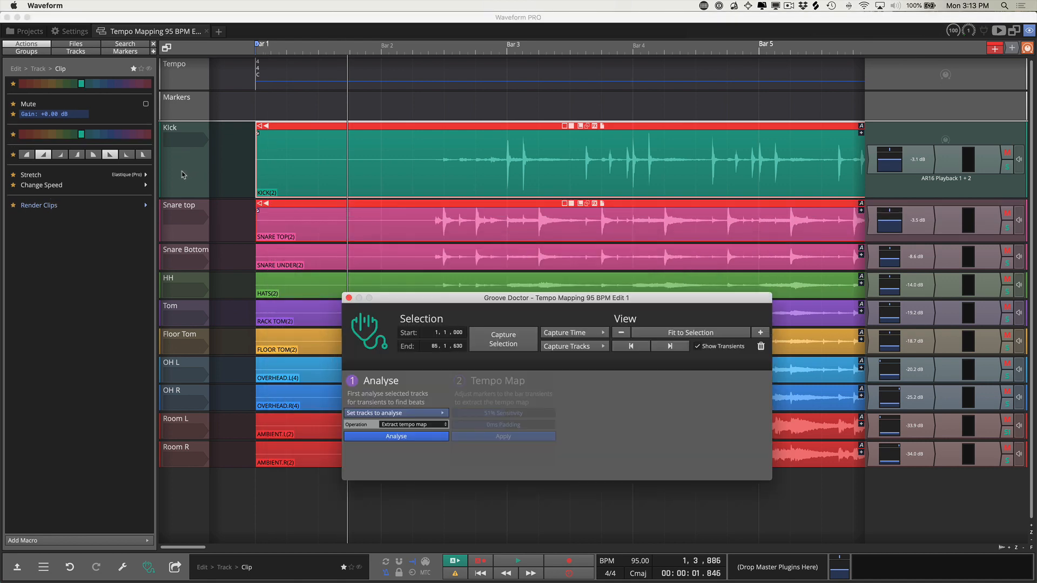
- Add the Kick and Snare top tracks to a new group named "Kick & Snare"
left_click(182, 174)
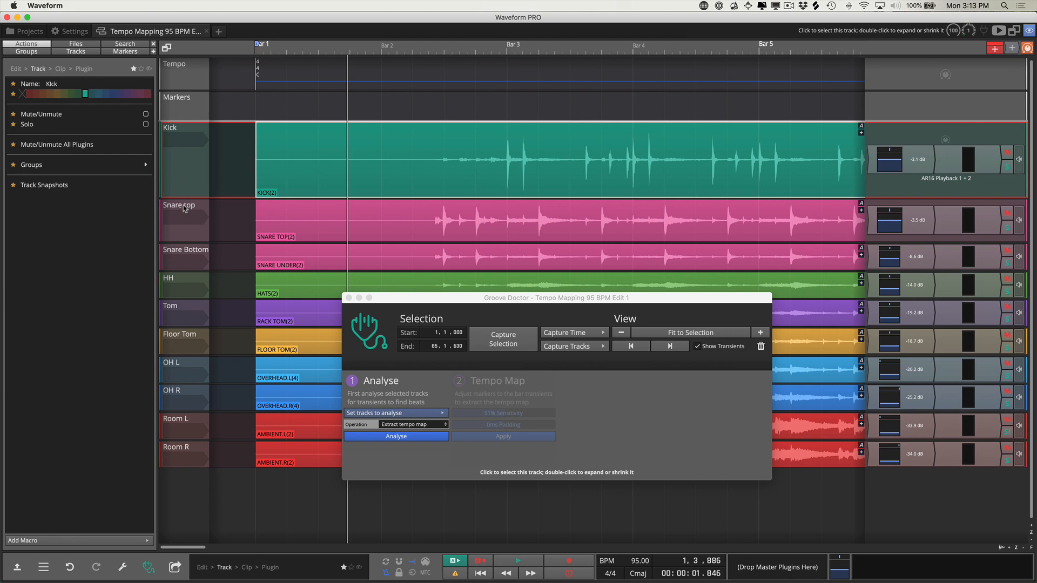
left_click(183, 229, "shift")
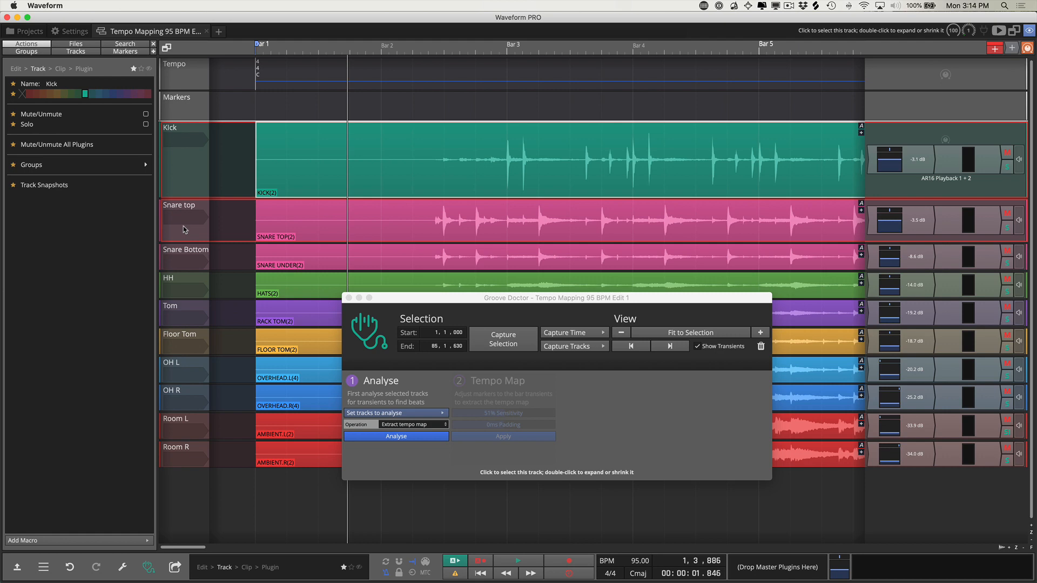
left_click(44, 169)
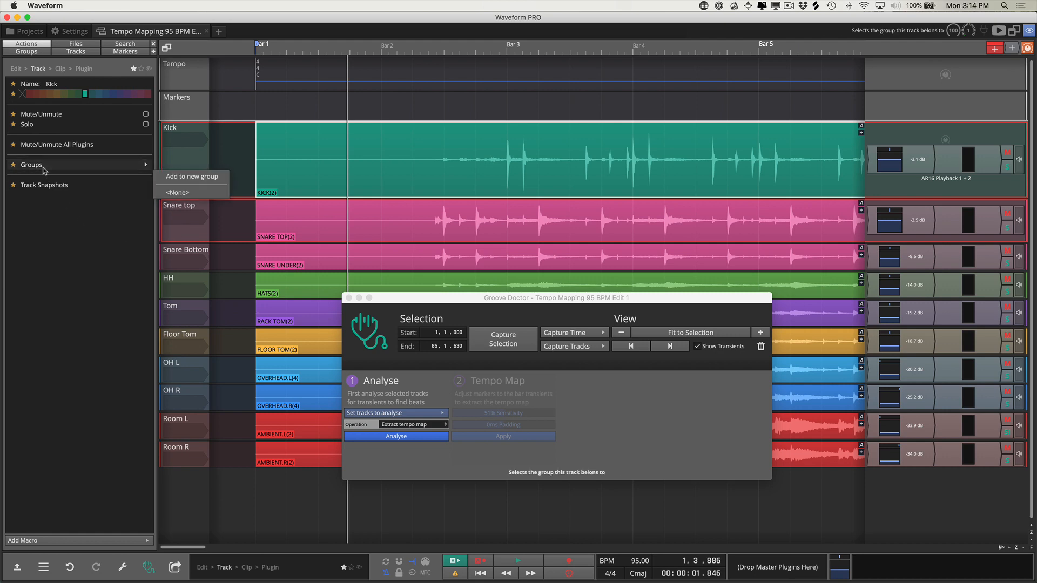
left_click(192, 177)
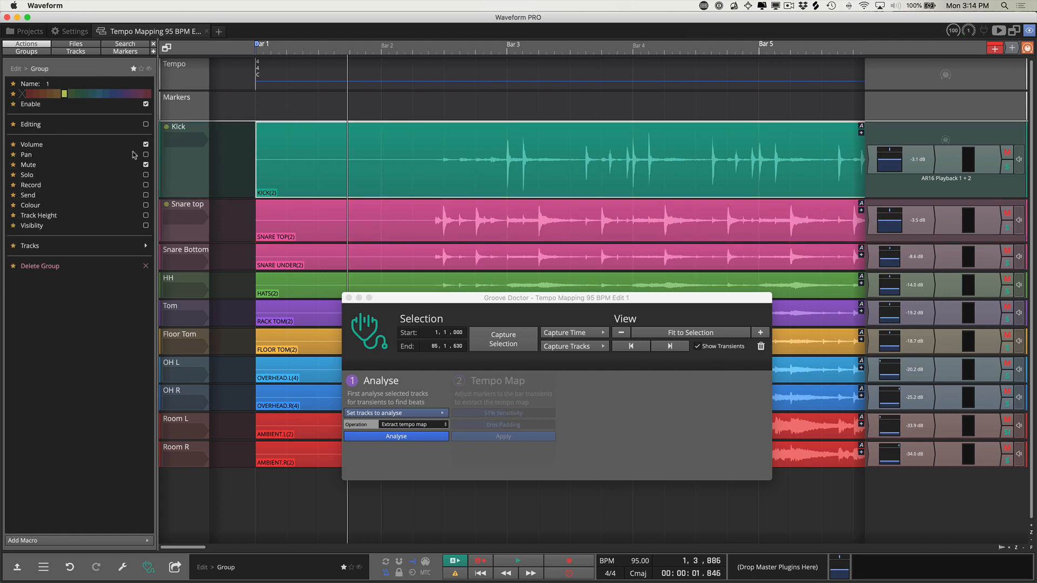
key("BackSpace")
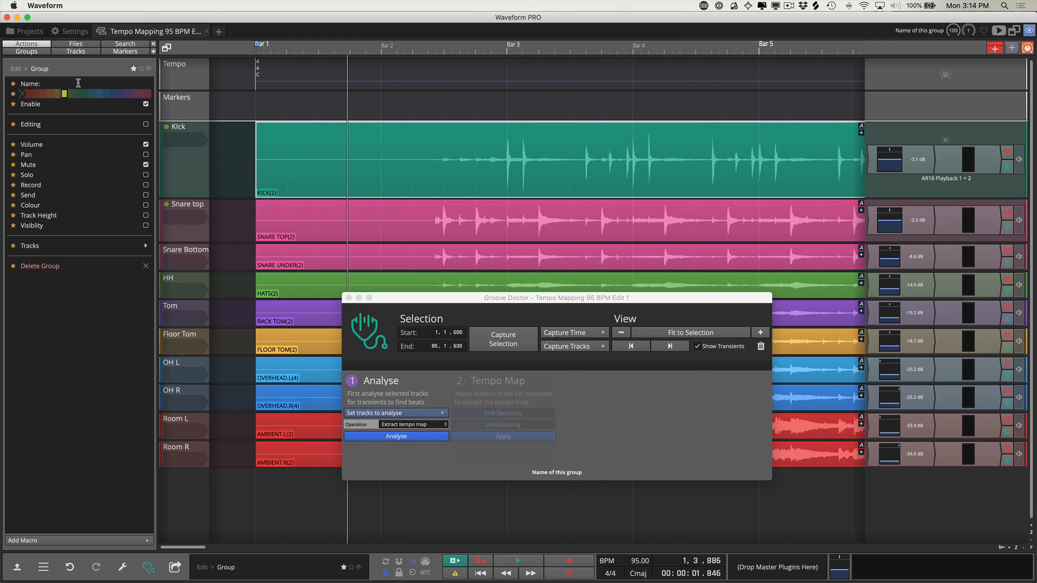
type("Kick & Snare")
- Set the Kick & Snare group as the tracks to analyse and run the Extract tempo map analysis
left_click(388, 414)
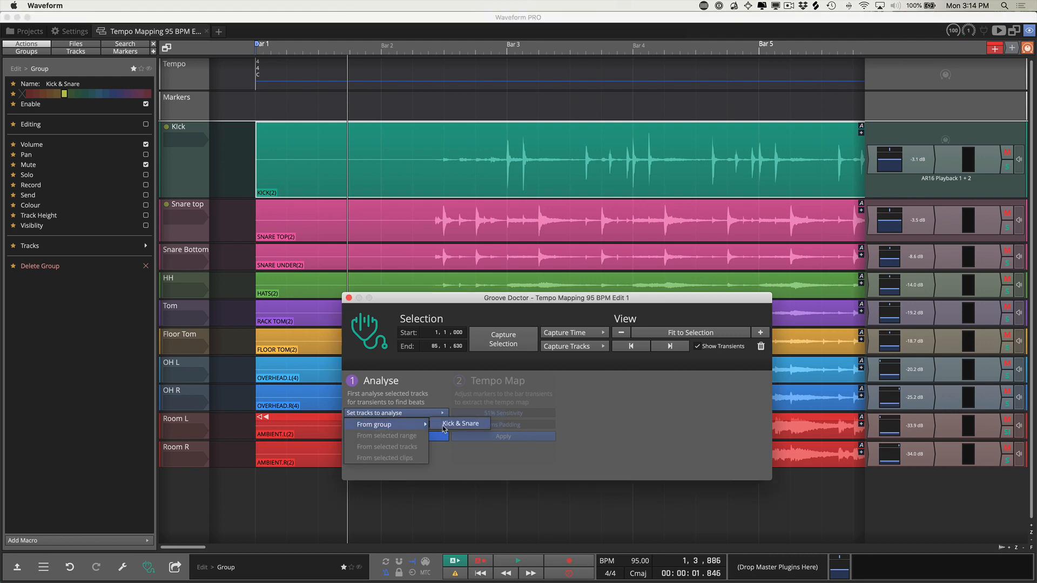
left_click(444, 426)
left_click(427, 439)
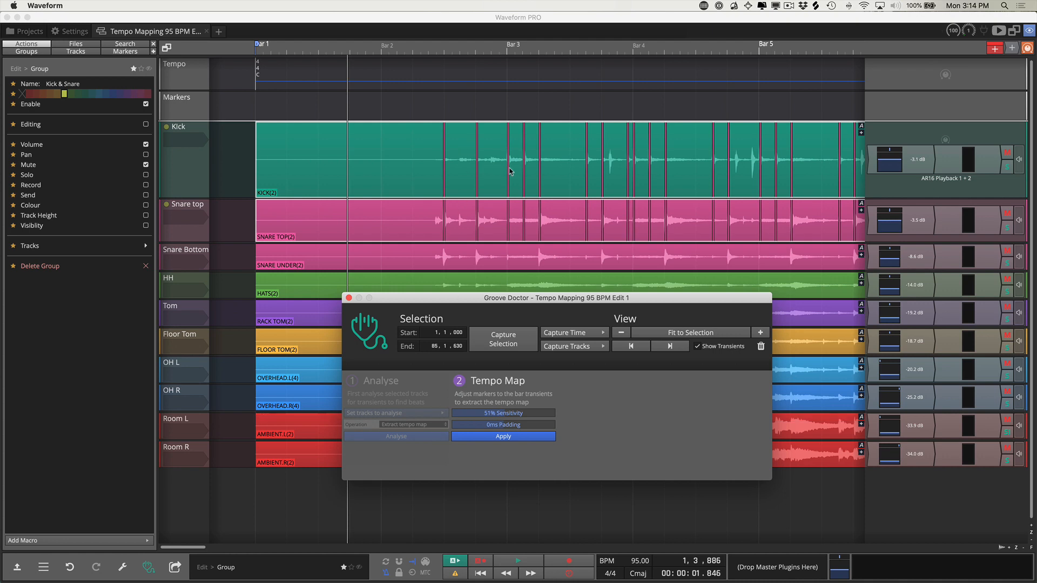
- Remove the first two transient markers, on the snare pickup hits before bar 3
scroll(506, 164, "up", 5)
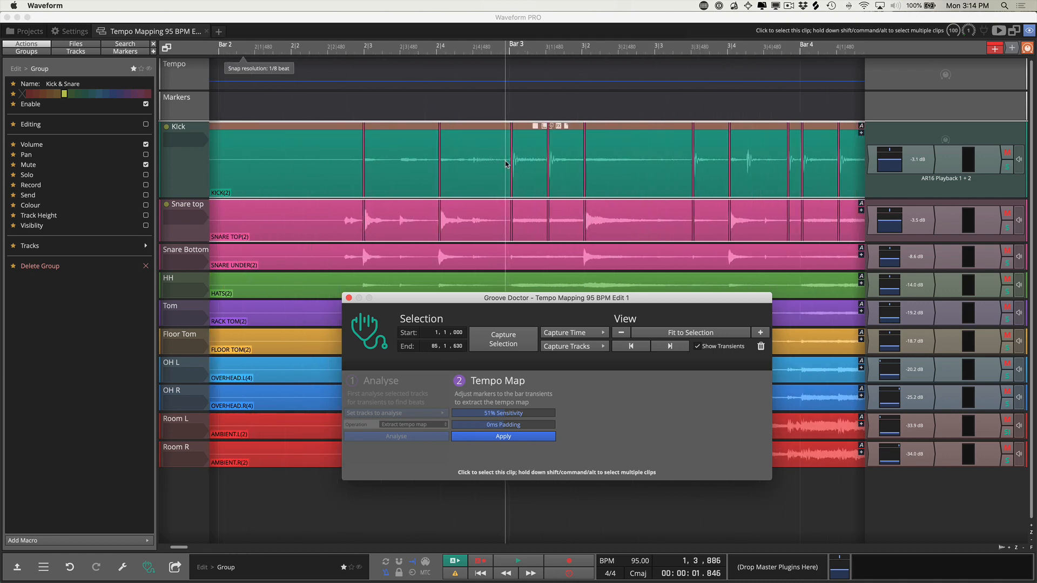
scroll(507, 163, "up", 4)
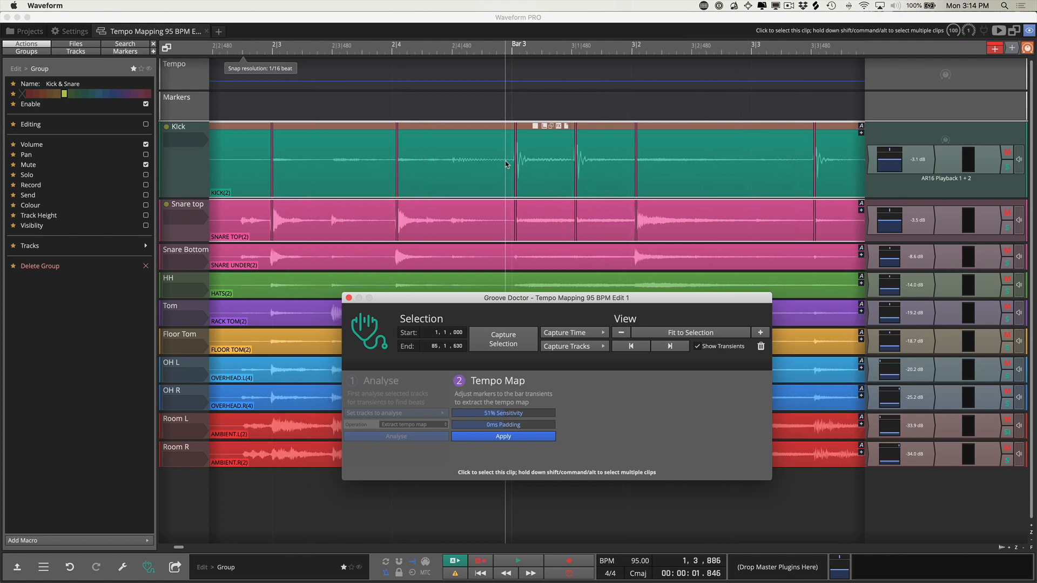
scroll(491, 183, "down", 4)
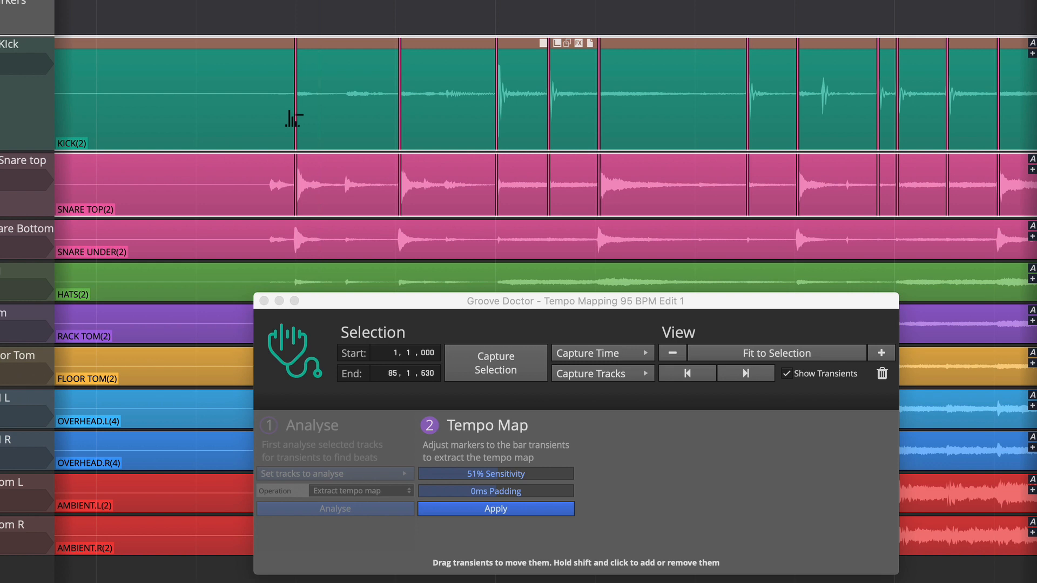
left_click(295, 119, "shift")
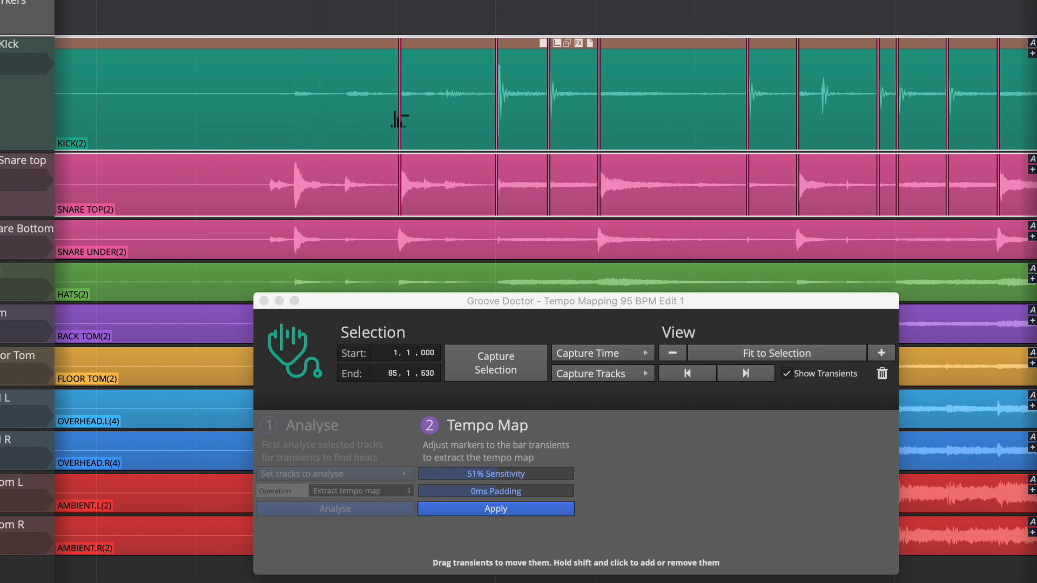
left_click(400, 118, "shift")
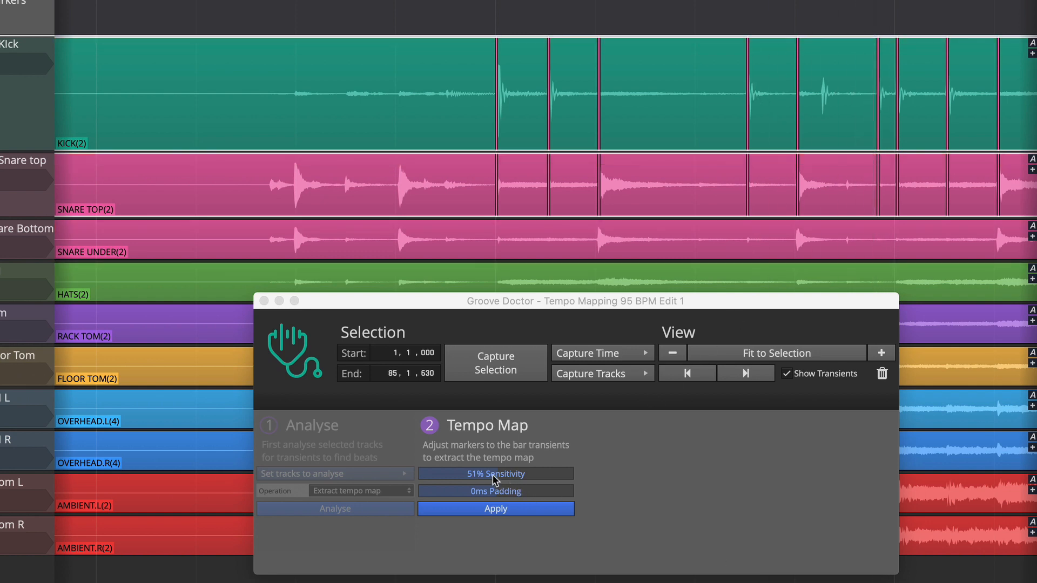
- Lower the transient sensitivity to 17% and delete all detected transient markers
left_click_drag(496, 480, 447, 481)
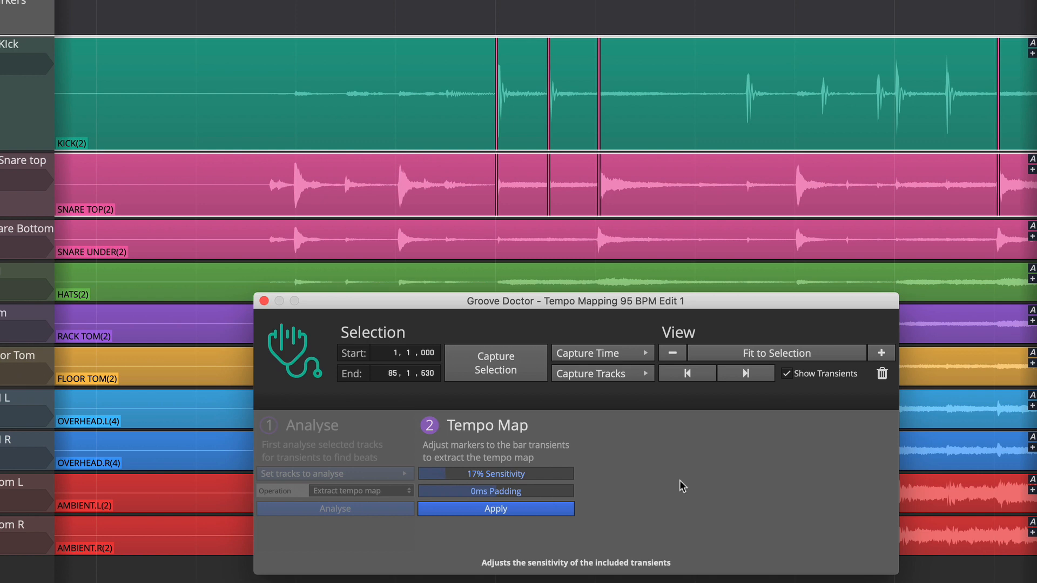
left_click(882, 374)
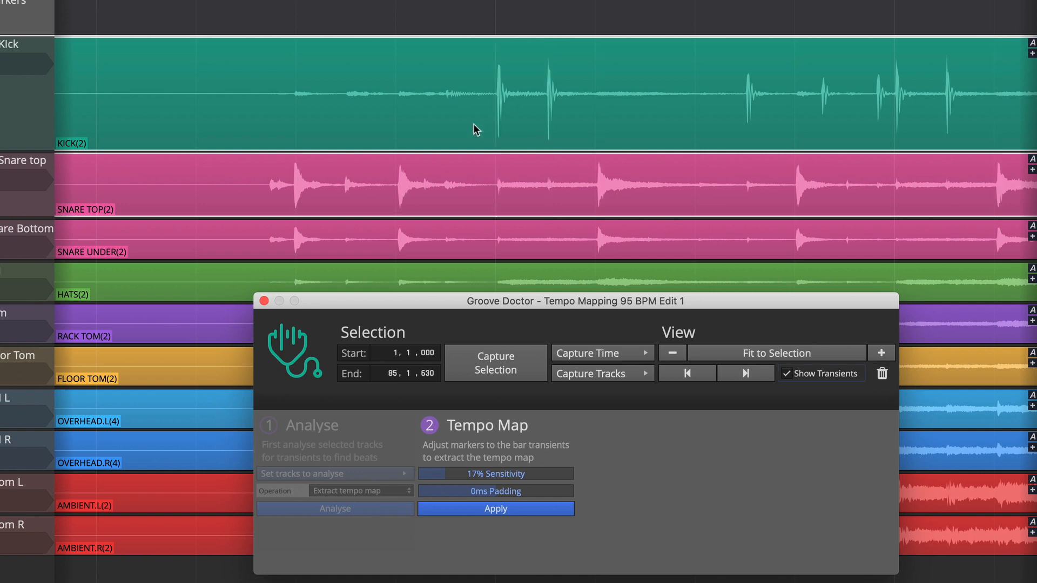
- Add a transient marker on the first kick hit at bar 3 and align it with the hit's onset
scroll(475, 130, "up", 5)
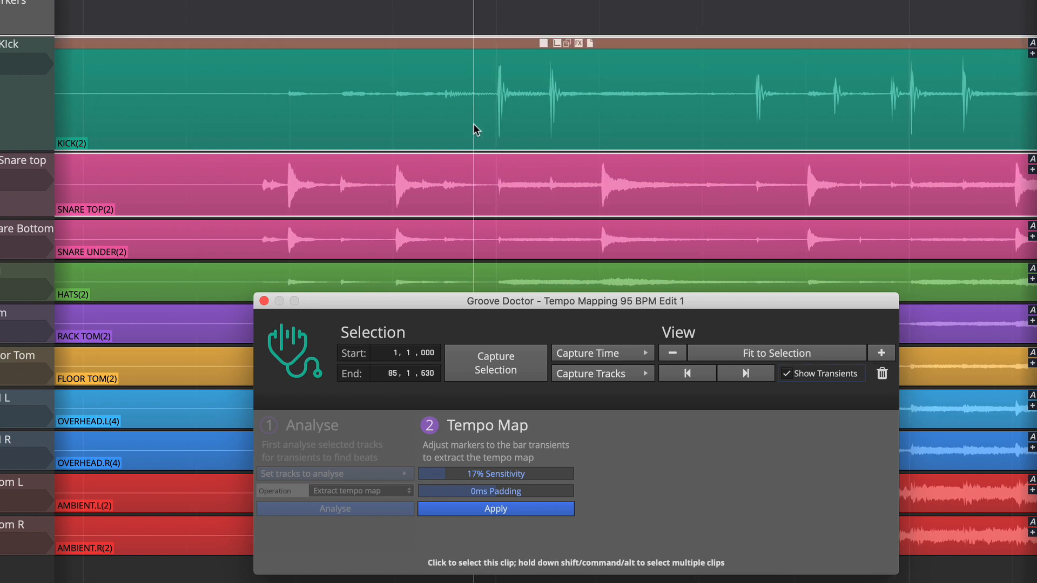
left_click(524, 123, "shift")
mouse_move(525, 123)
left_mouse_down()
mouse_move(501, 127)
mouse_move(539, 133)
left_mouse_up()
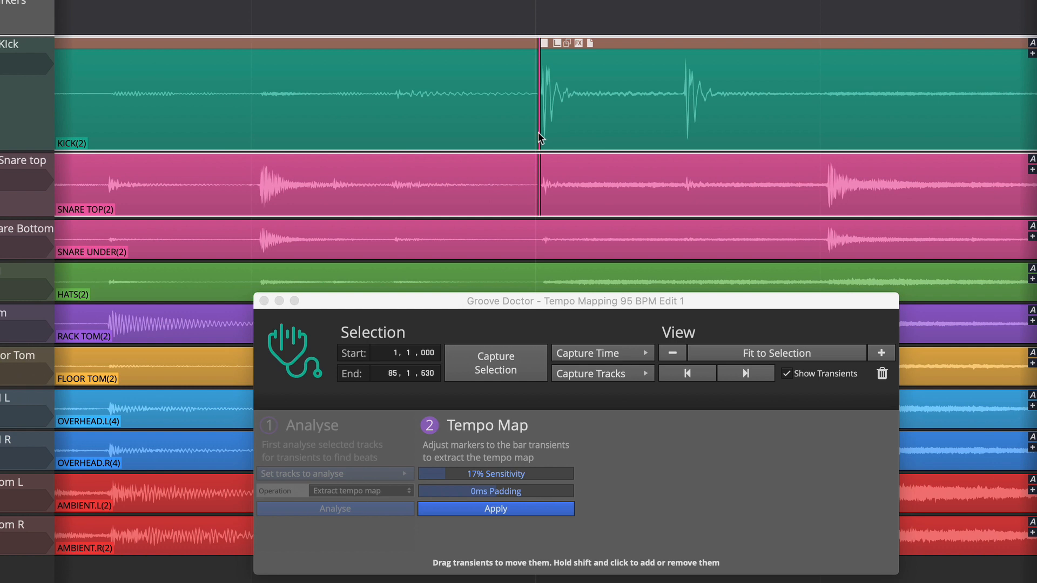
left_click_drag(538, 133, 538, 133)
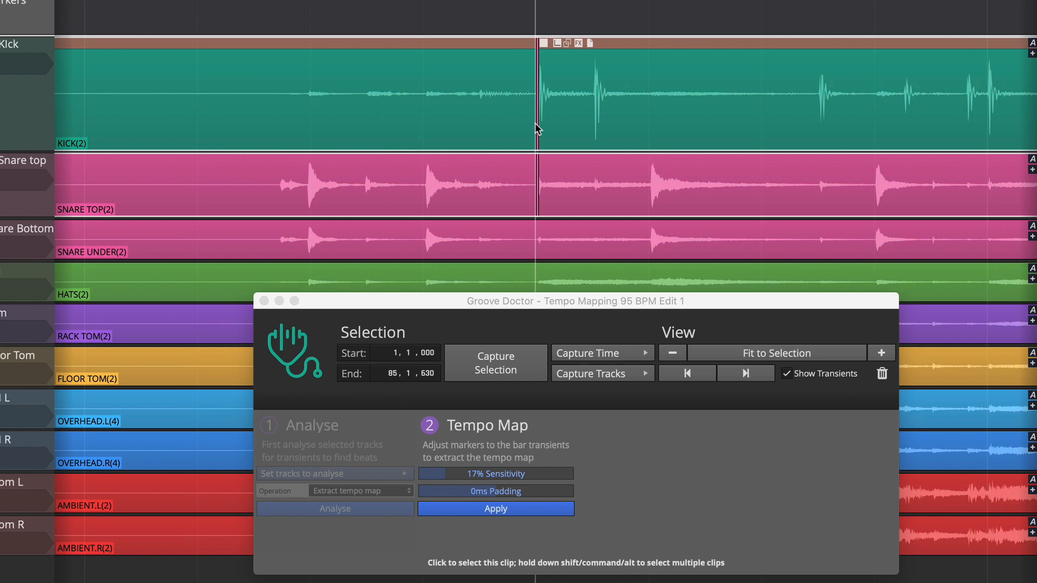
- Add a transient marker at bar 4 and move it to the start of the downbeat kick
left_click(673, 353)
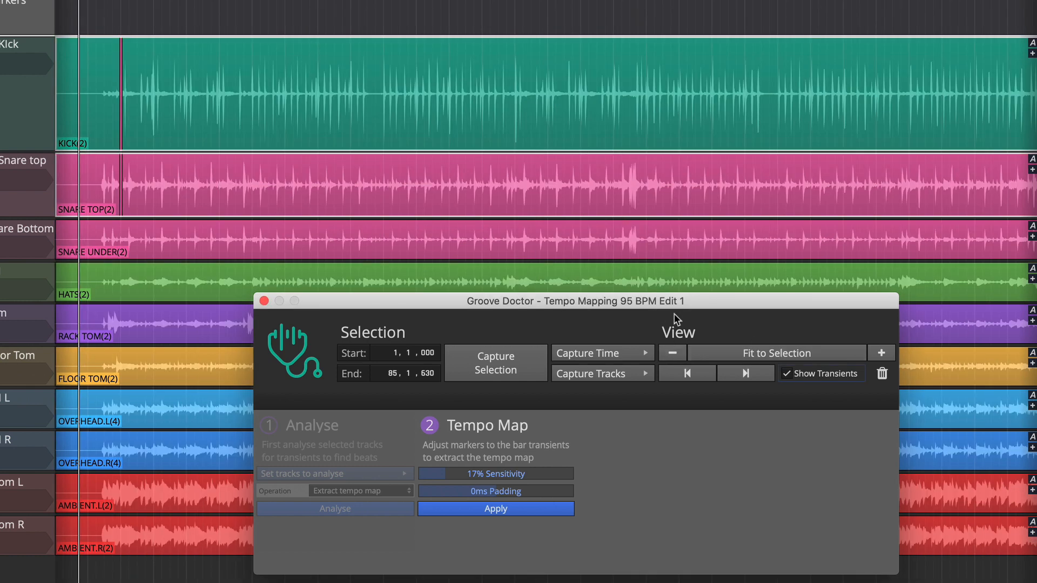
left_click_drag(666, 306, 620, 299)
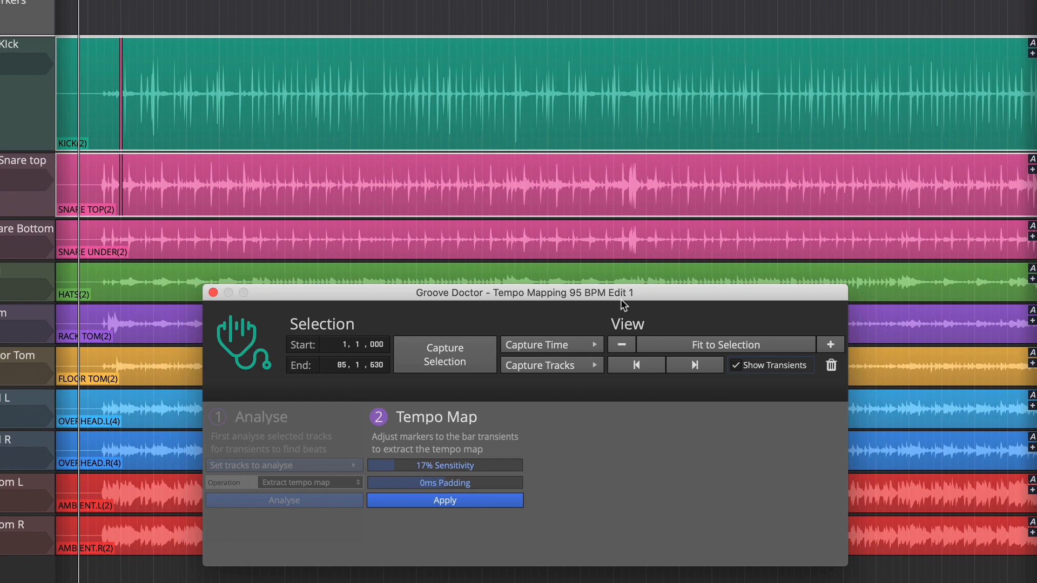
left_click(832, 348)
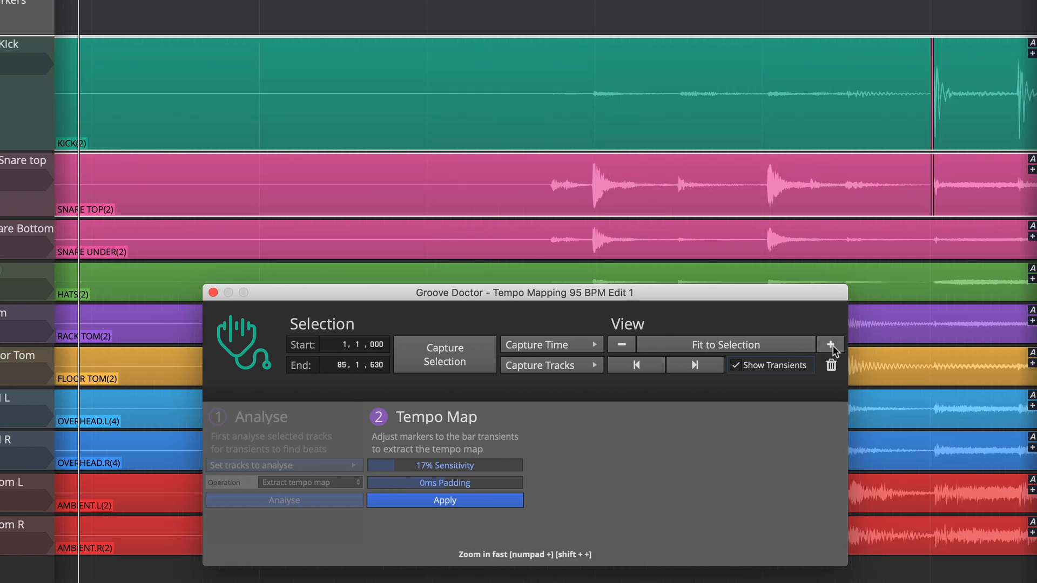
scroll(714, 59, "down", 5)
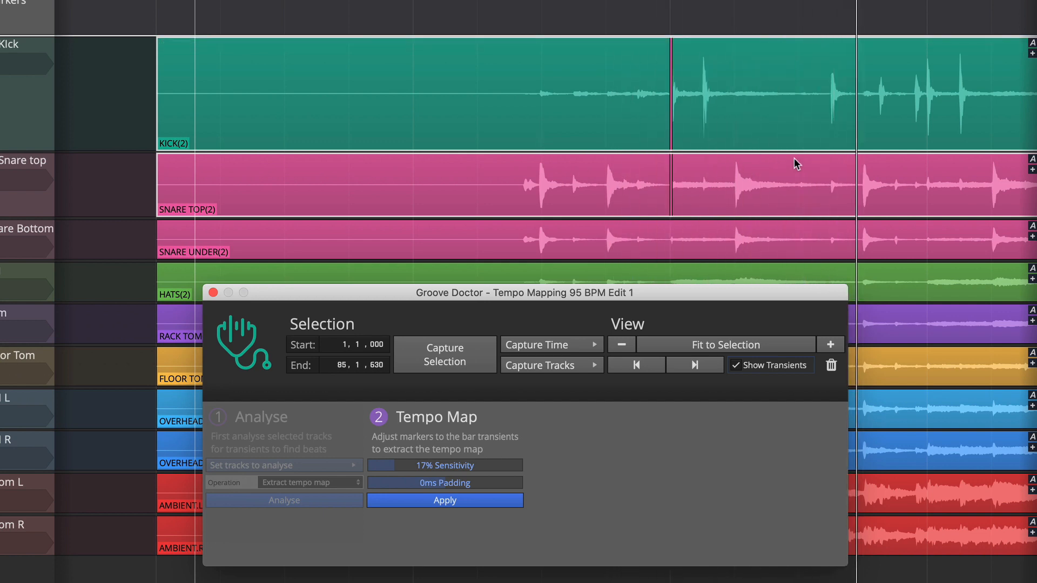
scroll(907, 146, "up", 2)
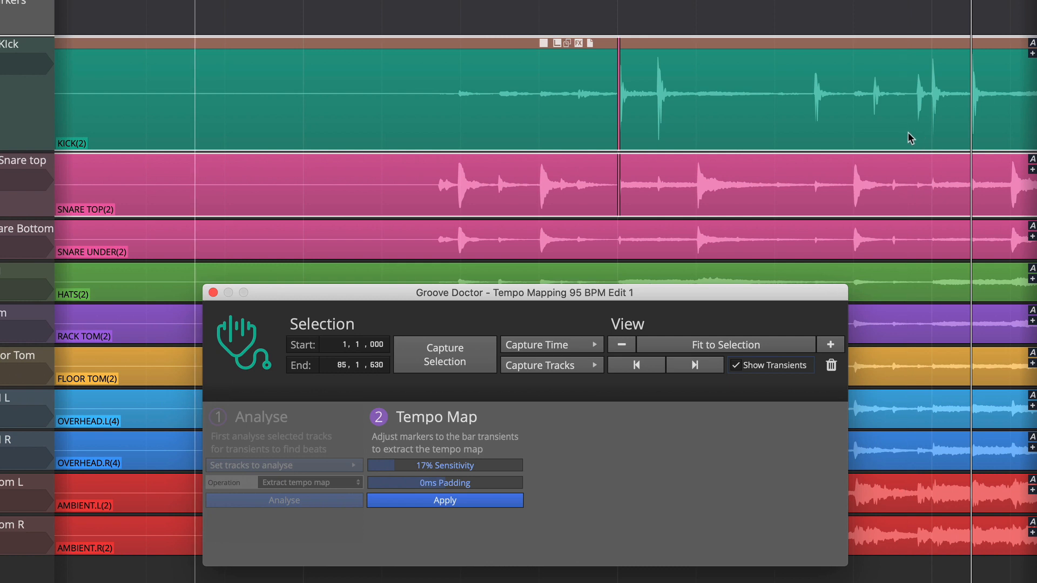
left_click(912, 134, "shift")
left_click_drag(912, 133, 931, 133)
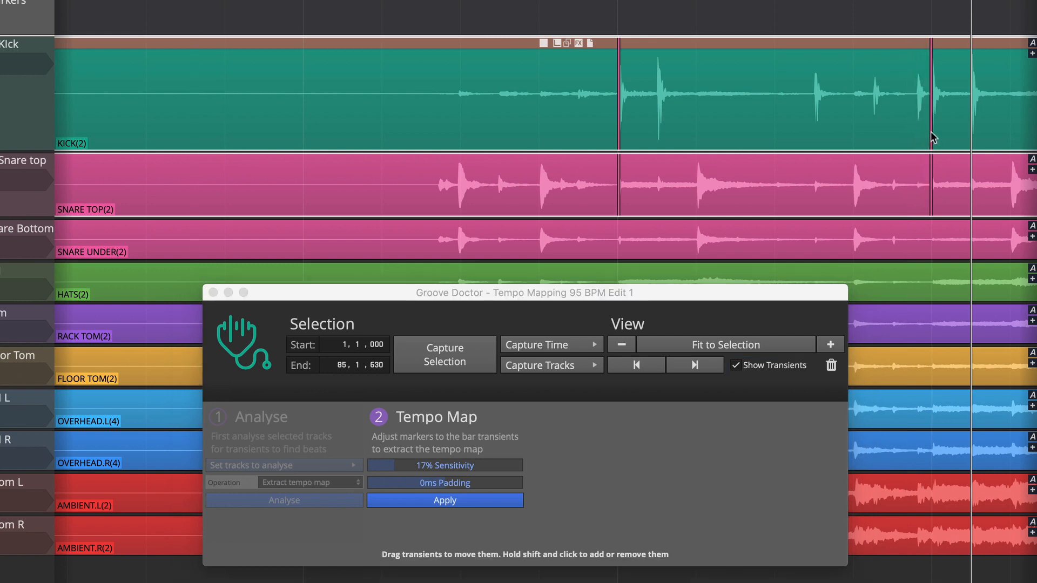
left_click(733, 130, "shift")
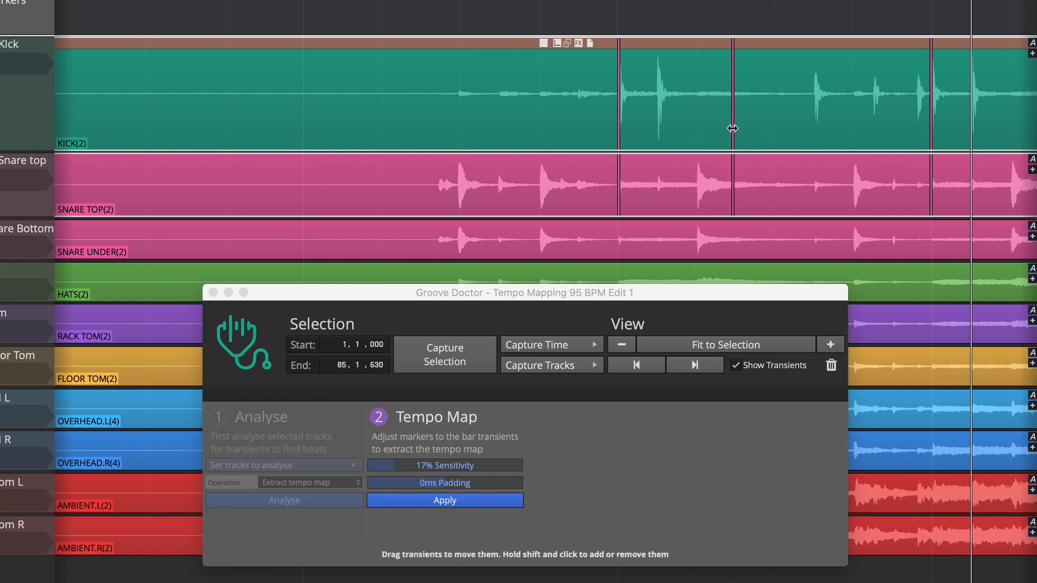
left_click_drag(733, 129, 762, 122)
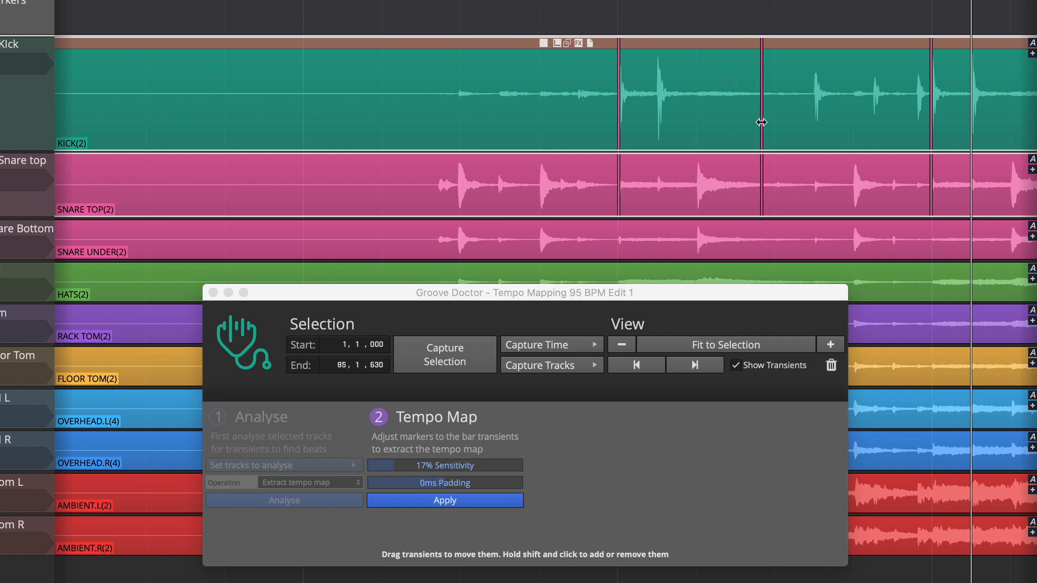
key("super+z")
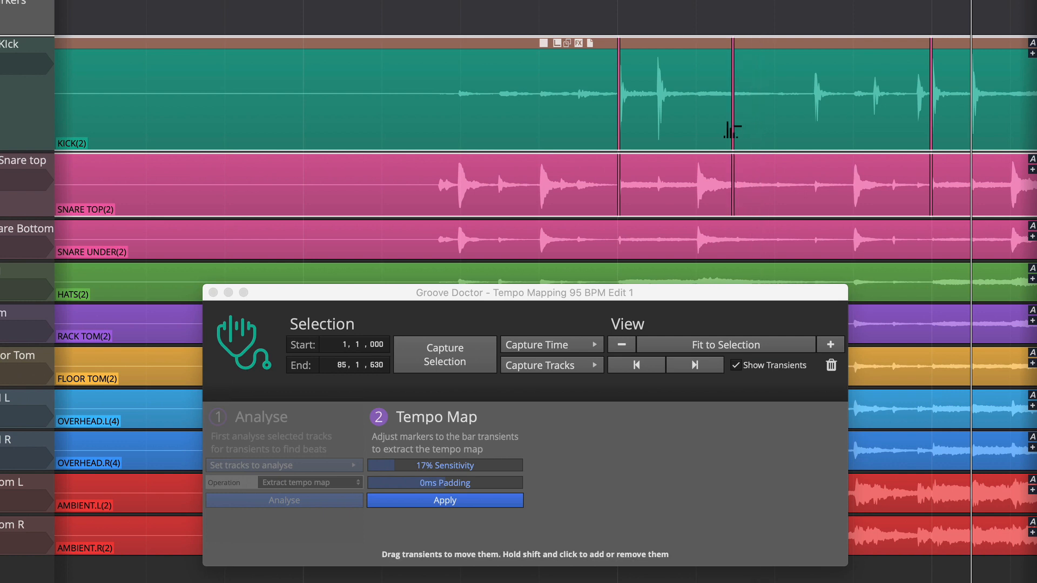
- Place a transient marker on the downbeat kick of bar 5
scroll(733, 133, "right", 5)
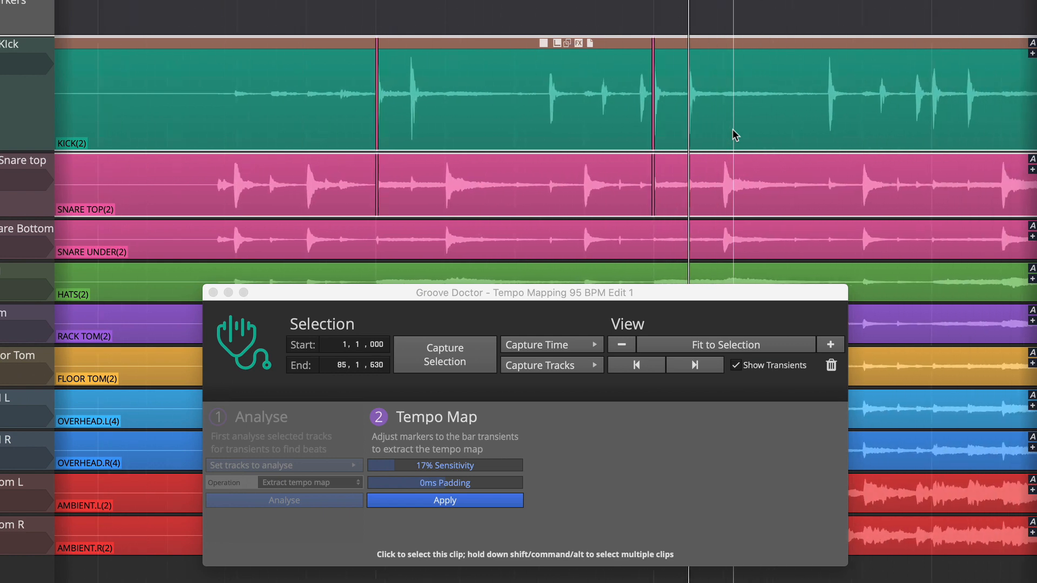
scroll(733, 133, "up", 3)
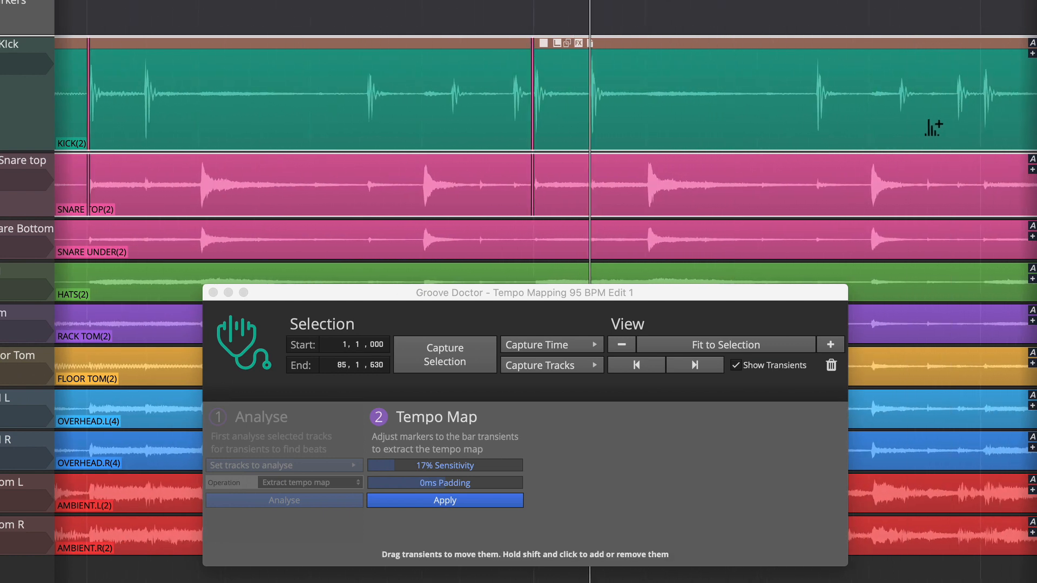
left_click_drag(931, 128, 982, 128)
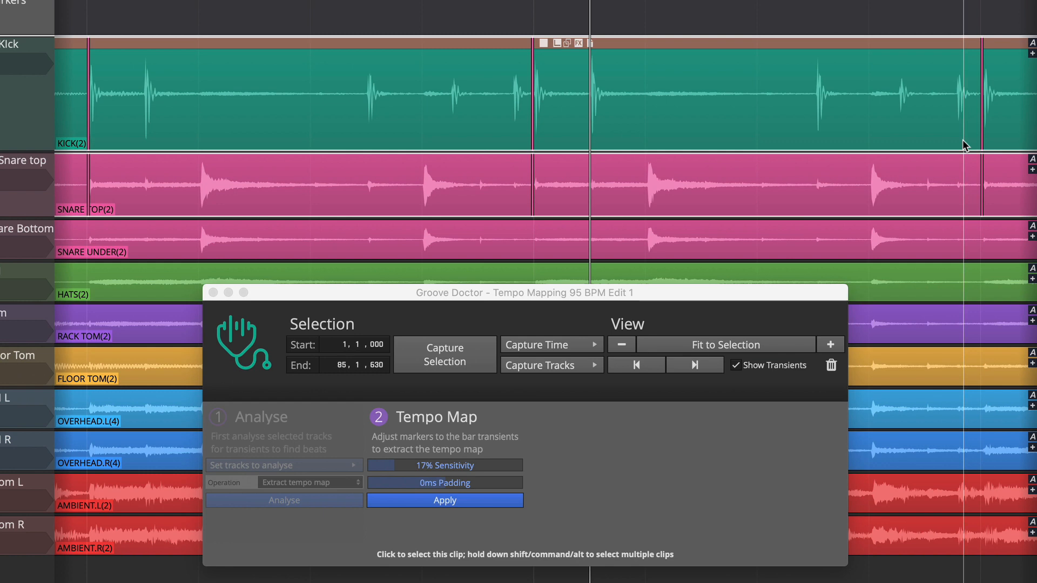
- Add a transient marker at bar 6 and shift it to the start of the downbeat kick
scroll(965, 145, "right", 9)
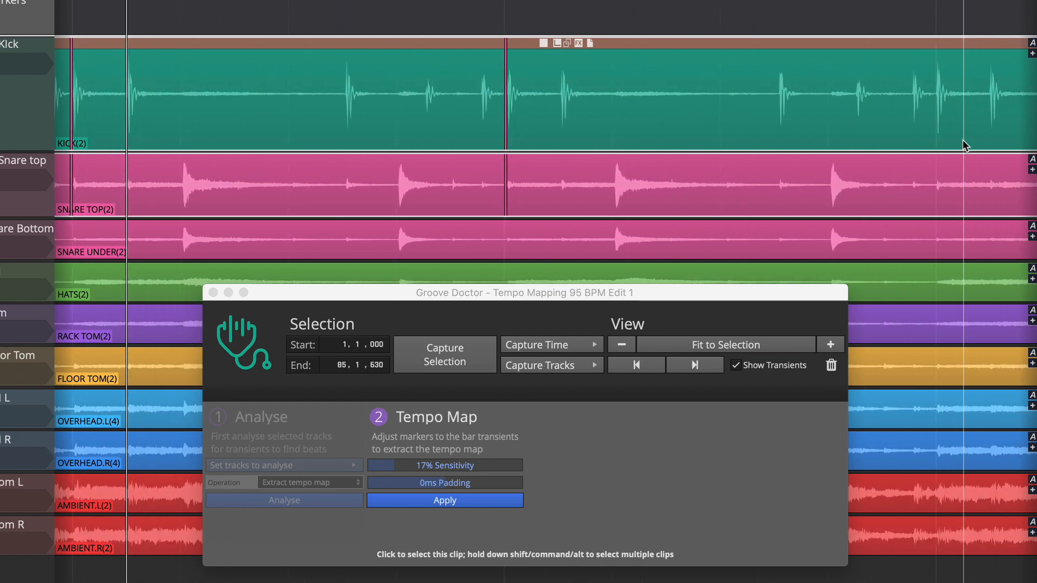
left_click(933, 133, "shift")
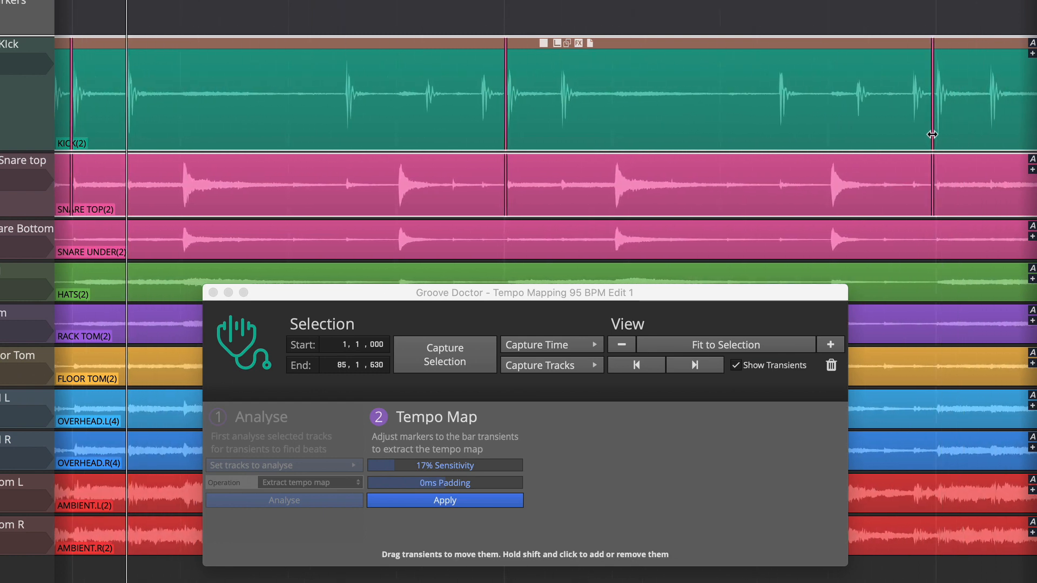
left_click_drag(933, 134, 935, 134)
scroll(937, 136, "right", 5)
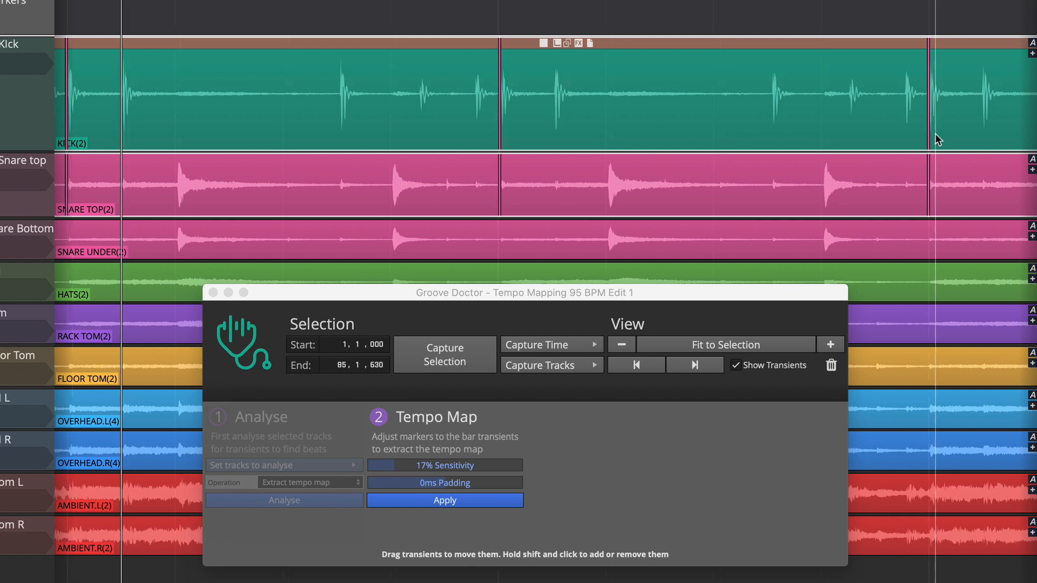
- Fine-tune the latest transient marker so that it sits right at the onset of its downbeat kick
left_click_drag(319, 13, 231, 9)
key("Up")
key("Up")
key("Up")
key("Up")
key("Up")
key("Up")
key("Up")
key("Up")
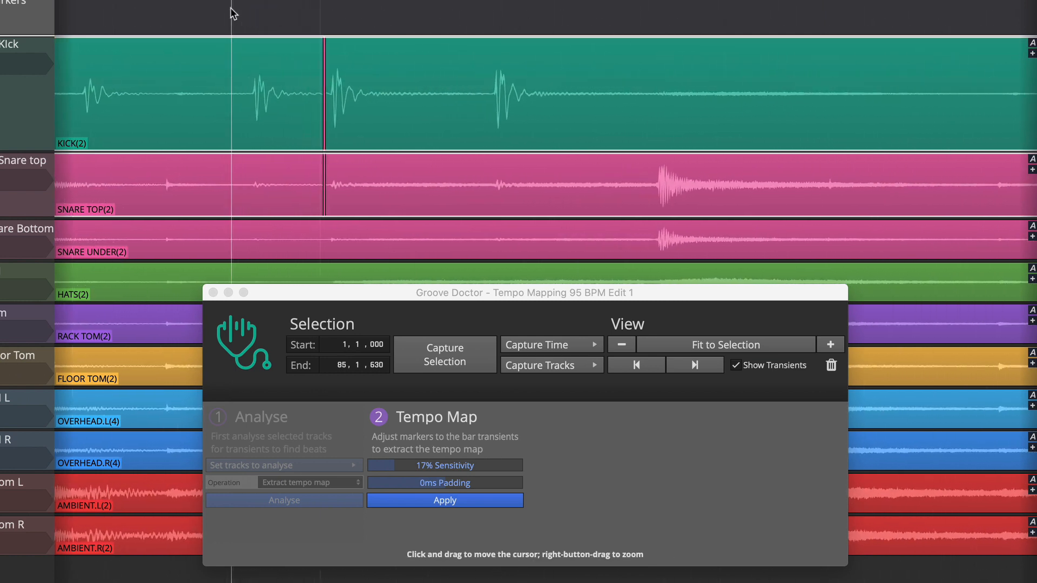
left_click_drag(231, 8, 222, 0)
left_click(364, 135)
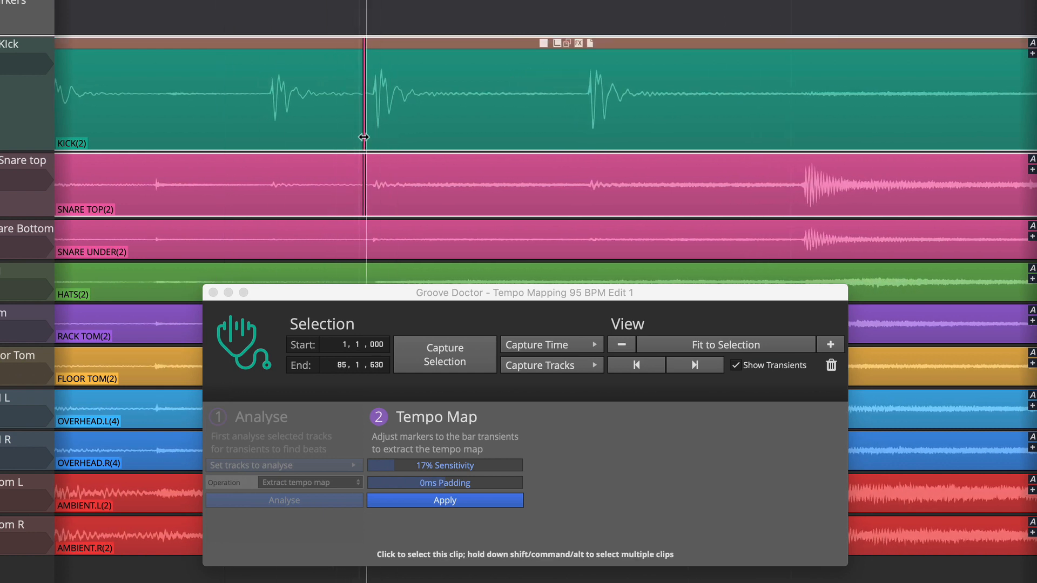
left_click_drag(364, 135, 369, 135)
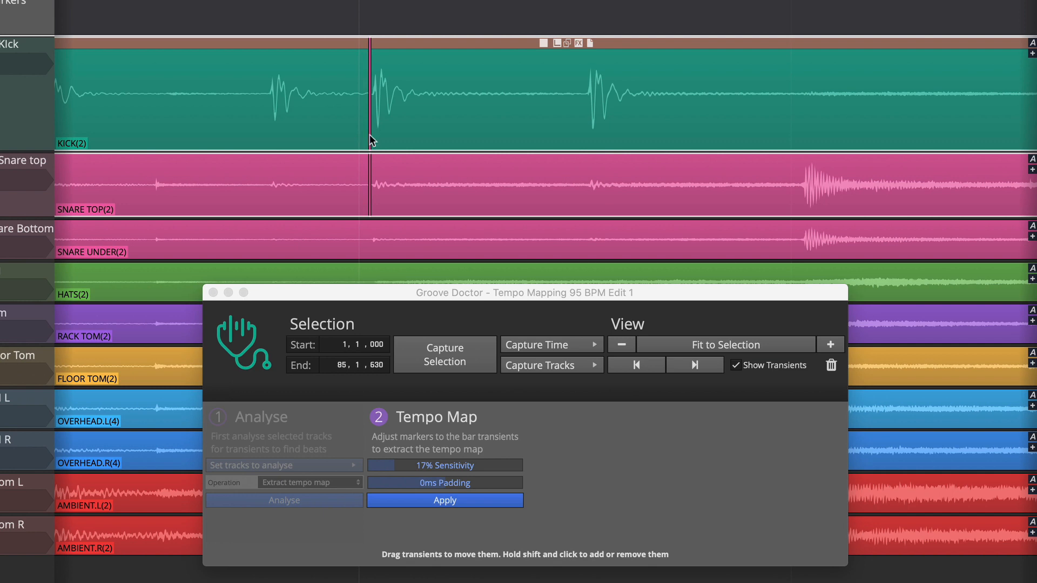
- Play through the recording to locate the downbeats and mark the kick downbeats up to bar 9
key("space")
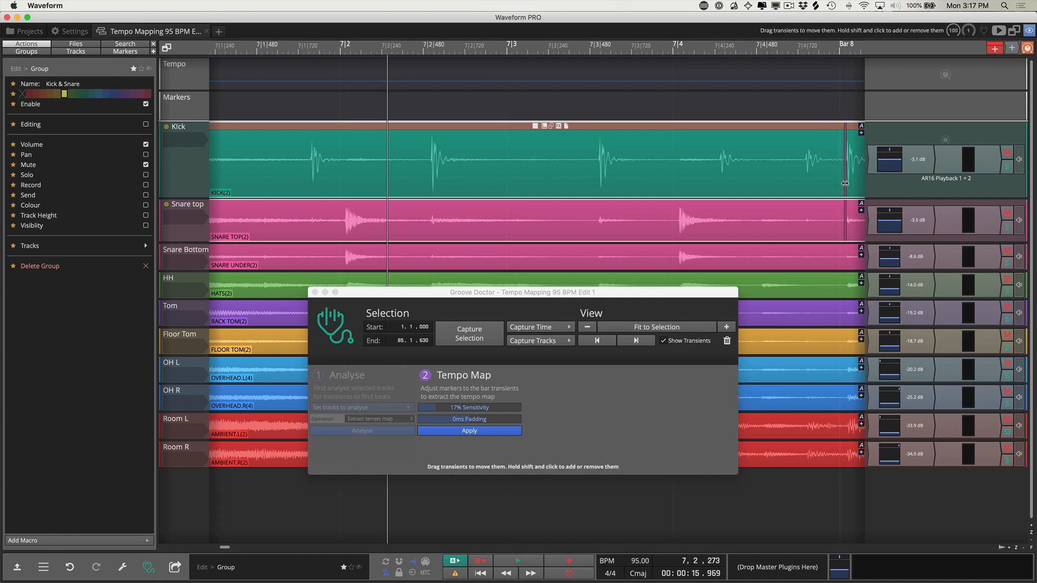
scroll(844, 184, "down", 2)
key("space")
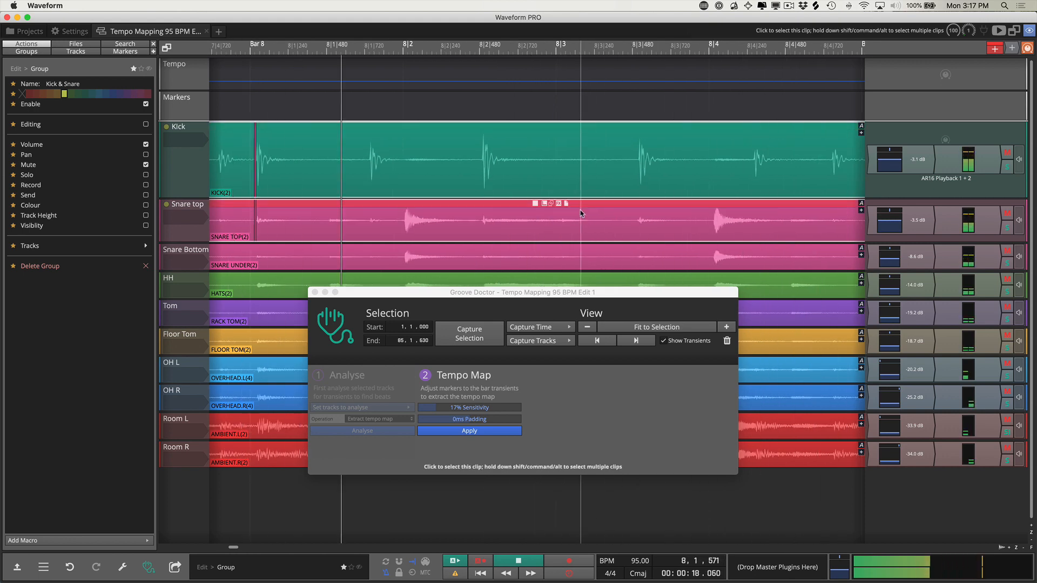
key("space")
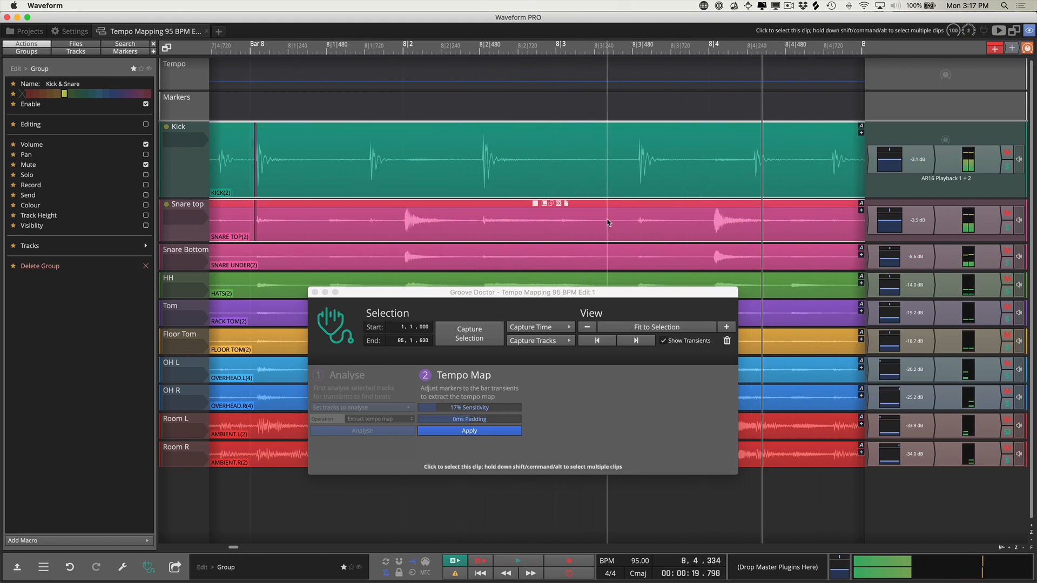
scroll(627, 221, "down", 2)
left_click(810, 192)
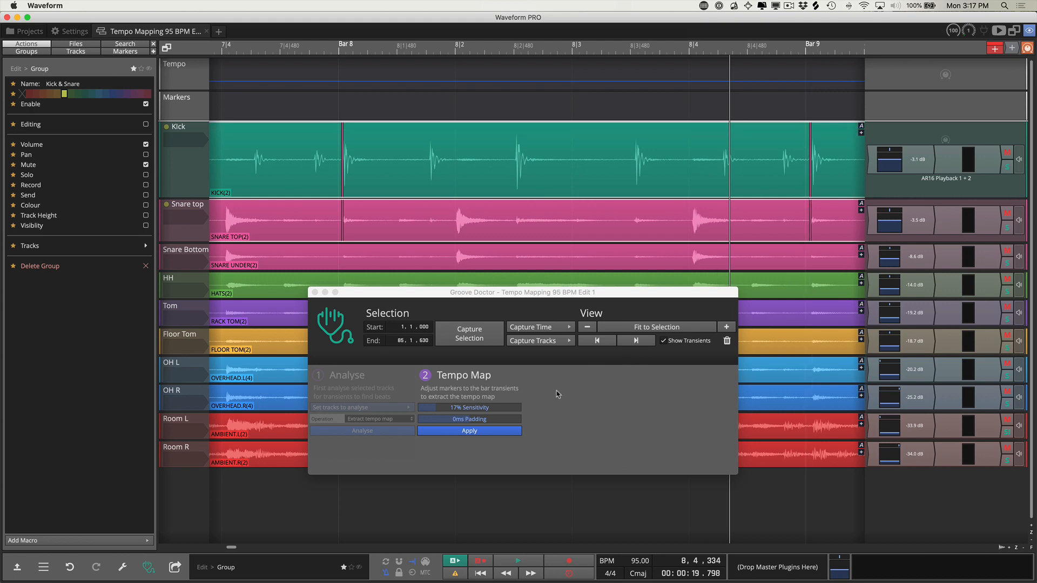
- Apply the extracted tempo map to the edit, overriding the existing tempos
left_click(469, 431)
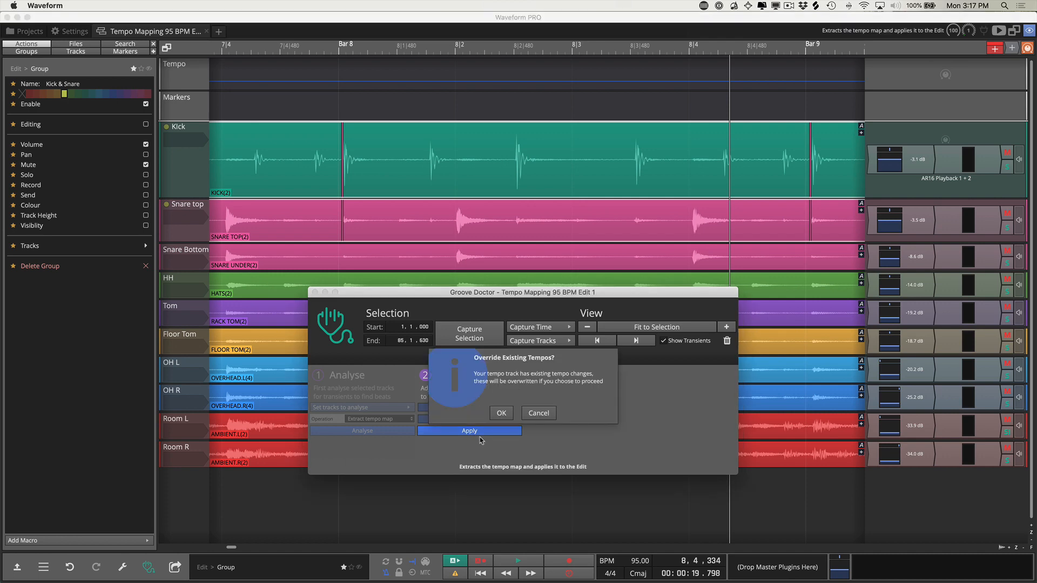
left_click(502, 414)
- Enlarge the Tempo track and examine the tempo curve points at bars 8 and 9
left_click(331, 81)
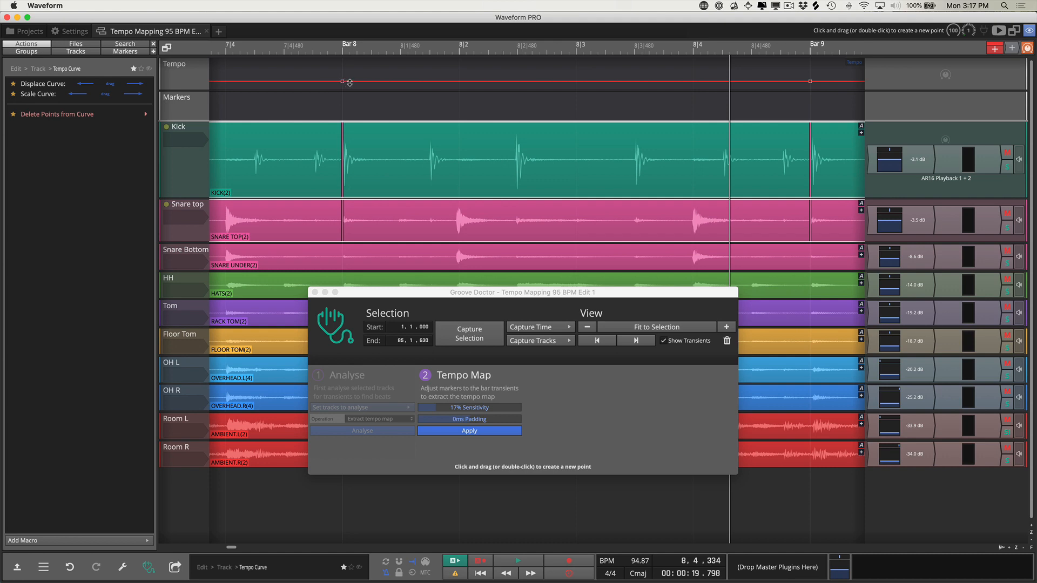
mouse_move(343, 84)
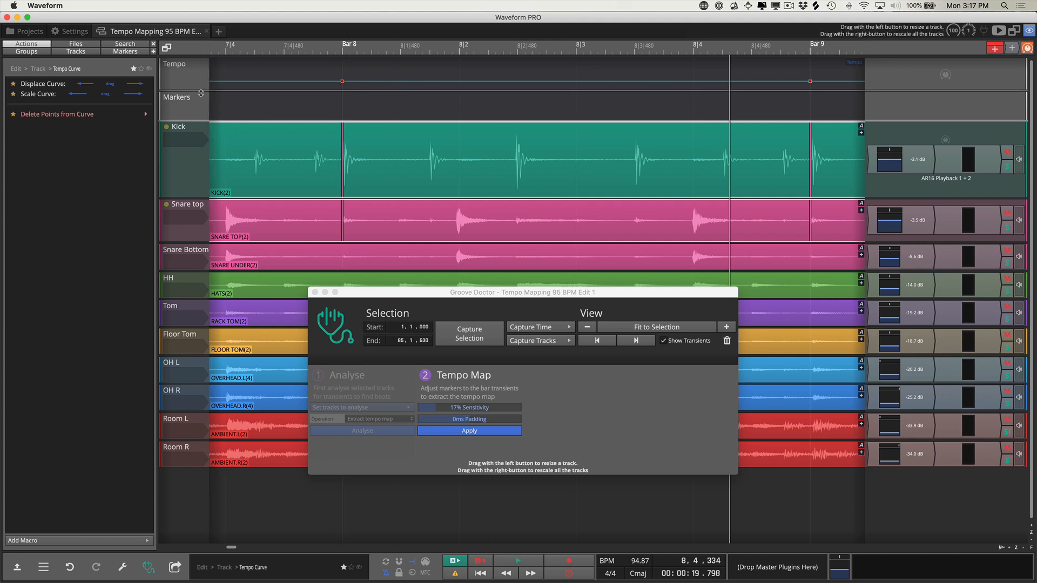
left_click_drag(201, 93, 201, 124)
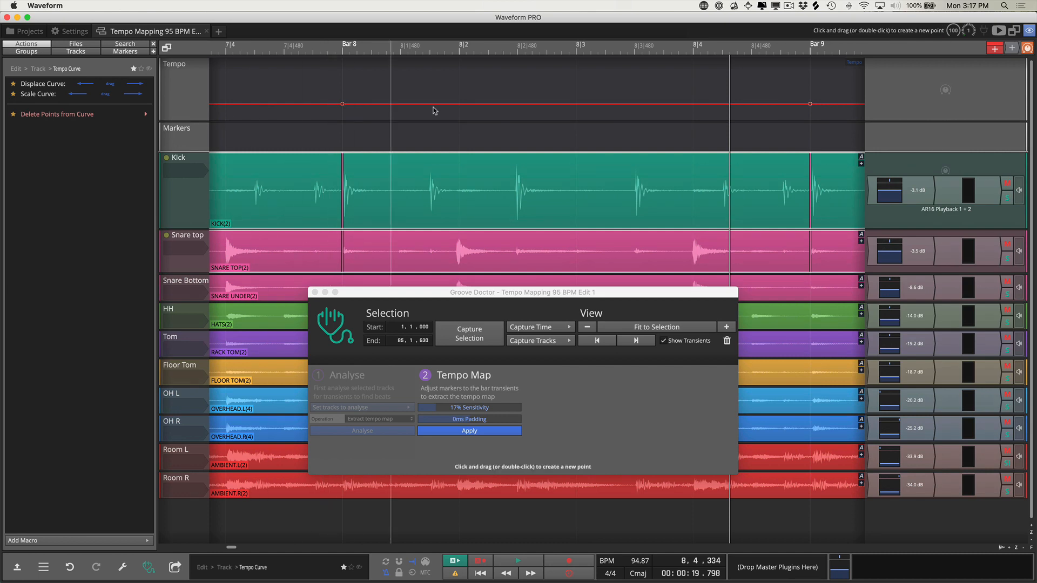
mouse_move(811, 105)
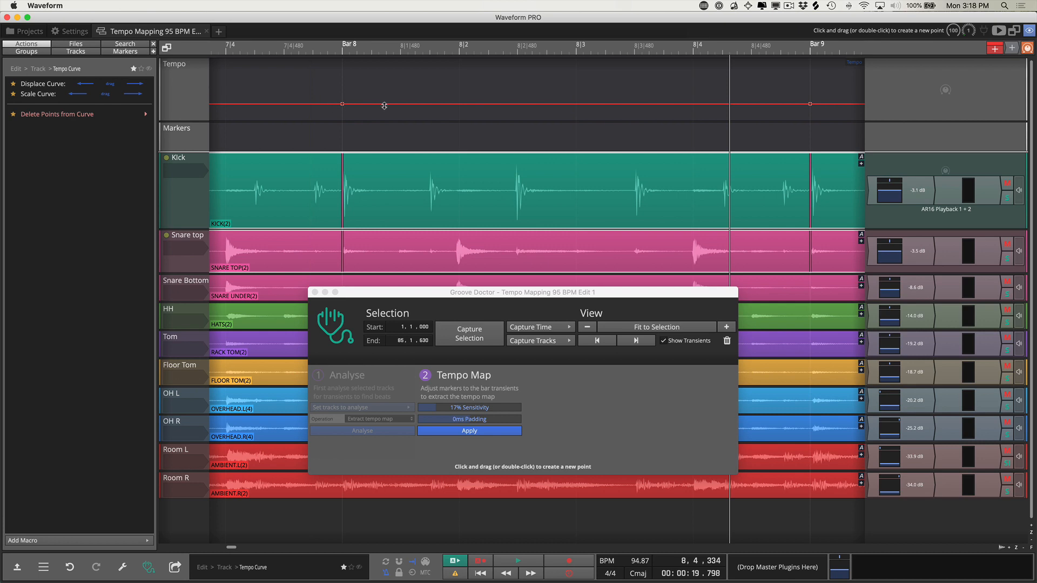
- Play the drums from shortly before bar 3 to check them against the extracted tempo map
scroll(438, 104, "down", 5)
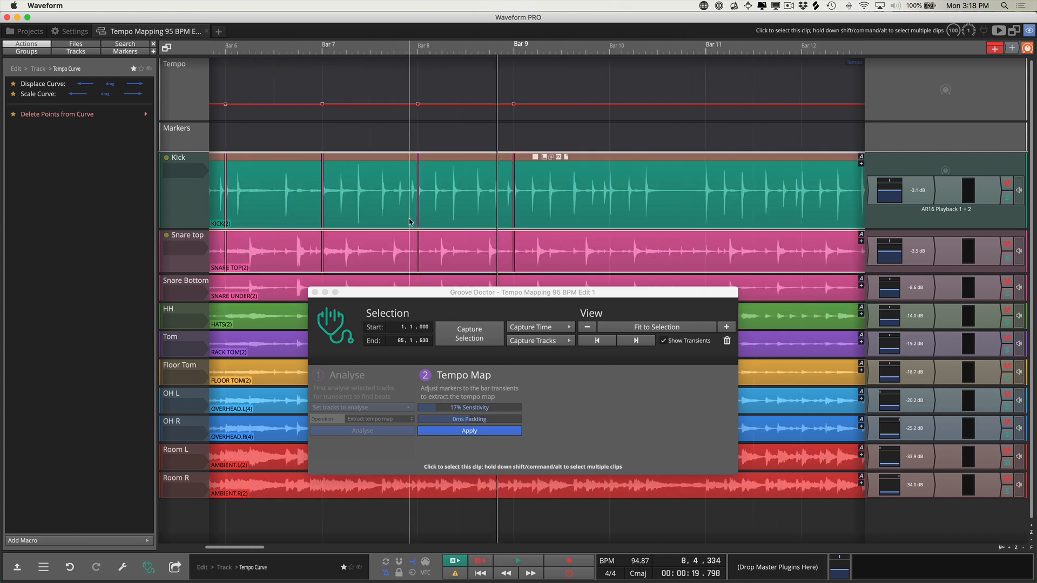
scroll(409, 221, "left", 5)
scroll(409, 222, "down", 5)
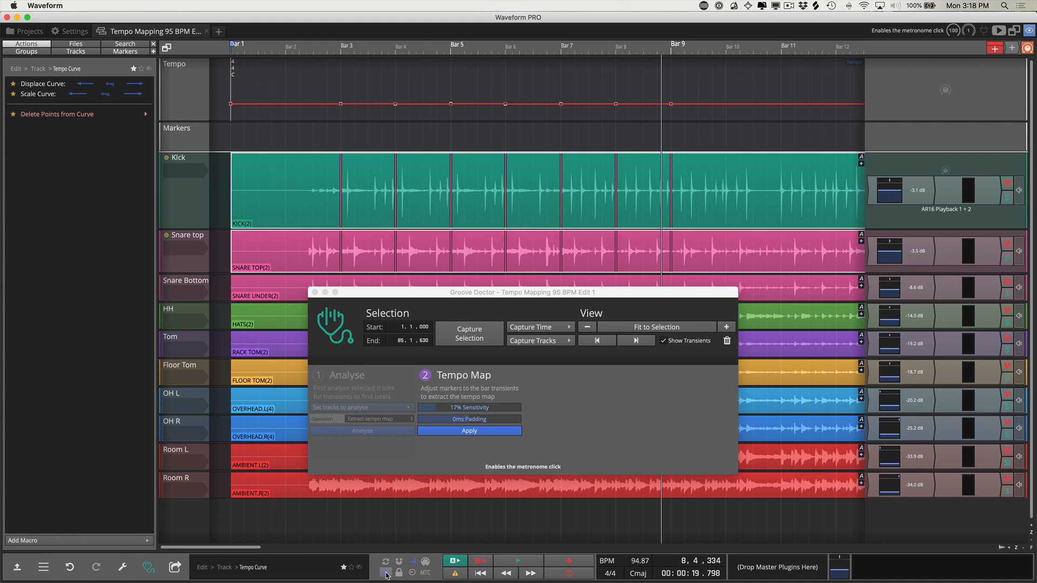
left_click(321, 144)
key("space")
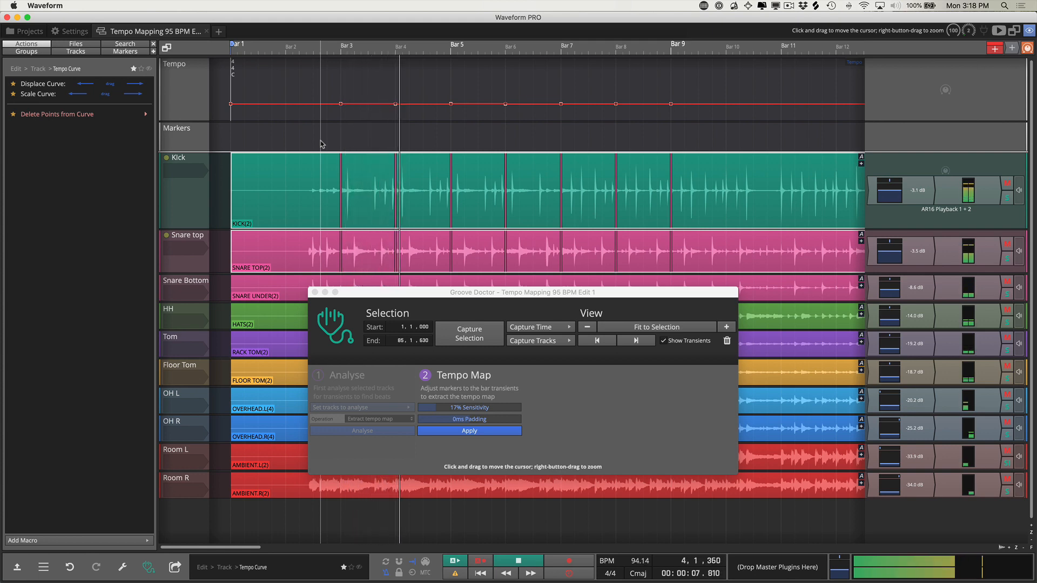
- Follow the drum playback on through bar 9 to check the tempo map, and stop it at bar 10
scroll(321, 144, "up", 3)
scroll(321, 145, "up", 1)
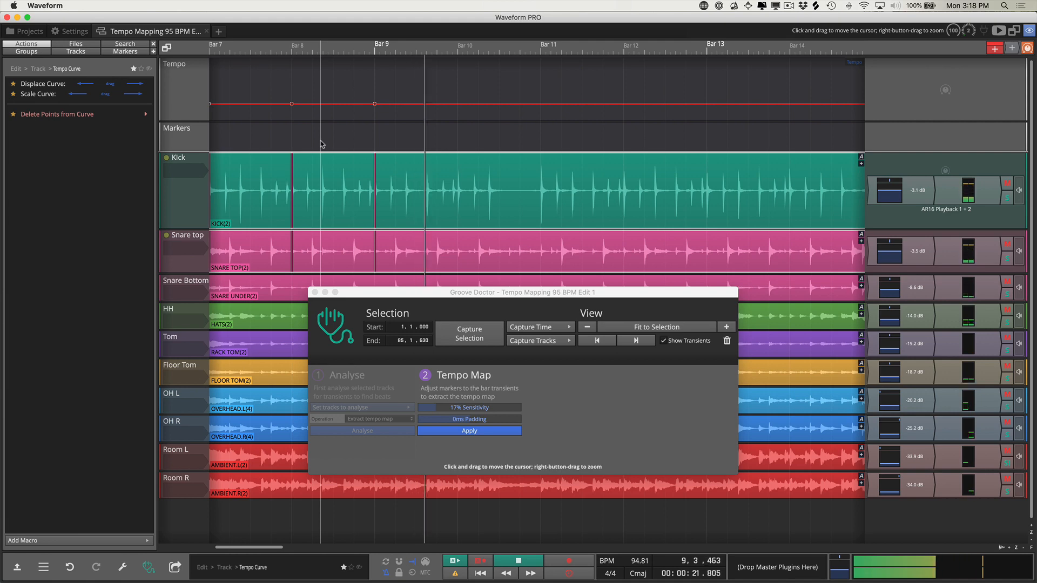
key("space")
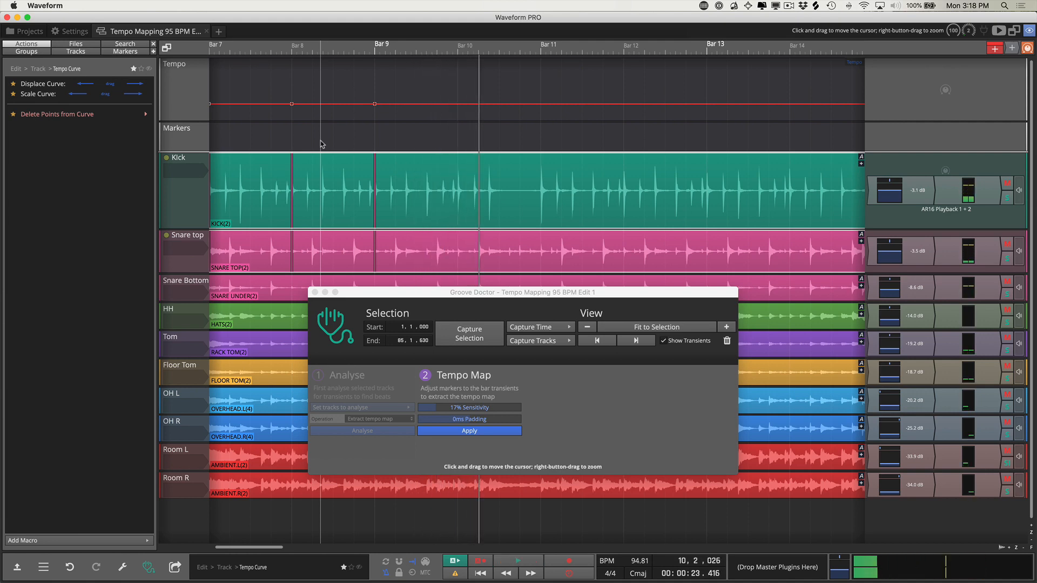
- Mark the kick downbeats with transient markers bar by bar from bar 10 to bar 19
scroll(473, 196, "up", 5)
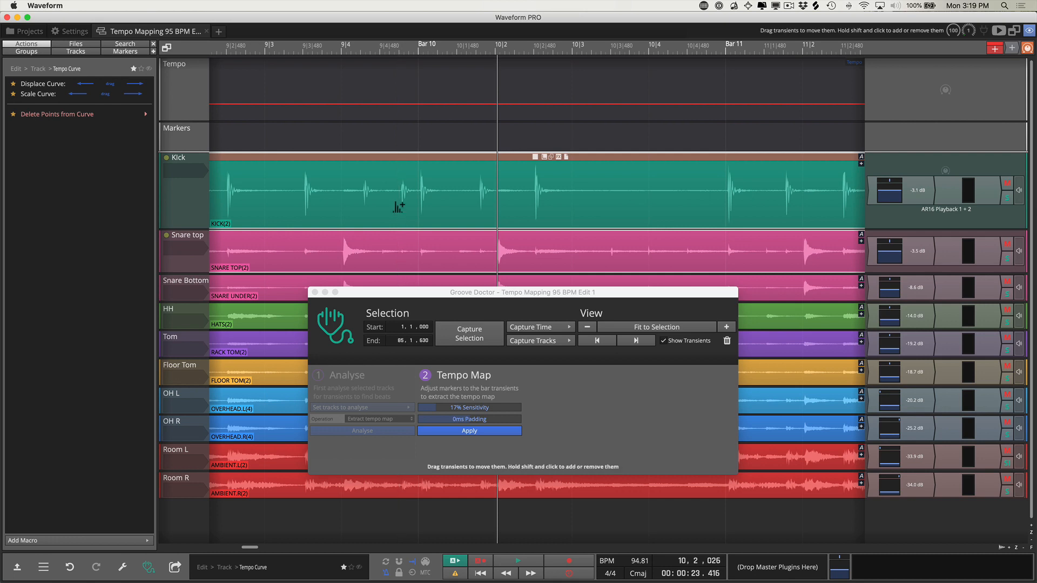
scroll(725, 213, "right", 5)
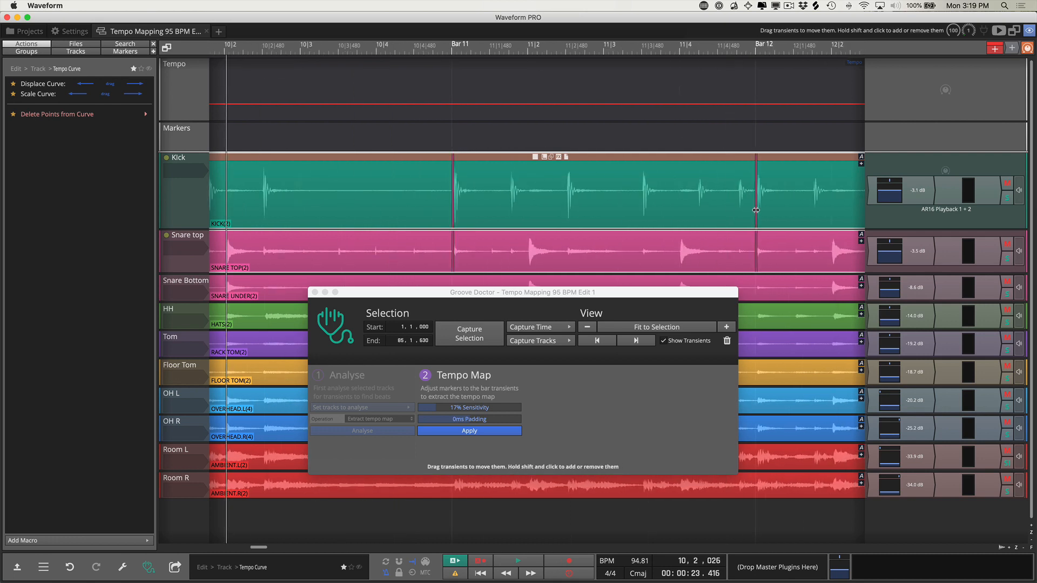
scroll(767, 214, "right", 10)
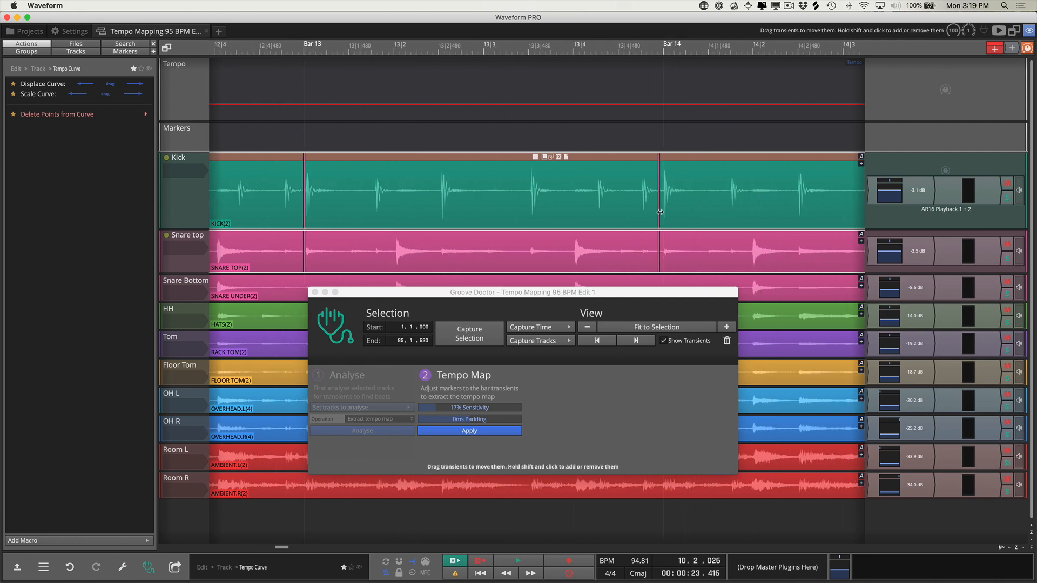
scroll(767, 214, "right", 5)
scroll(750, 211, "right", 10)
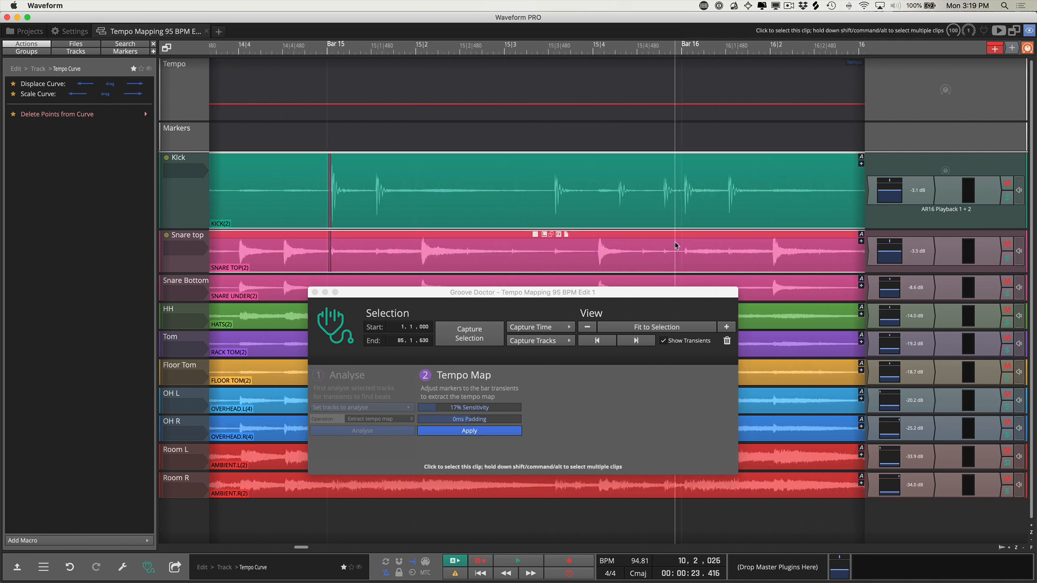
scroll(748, 211, "right", 10)
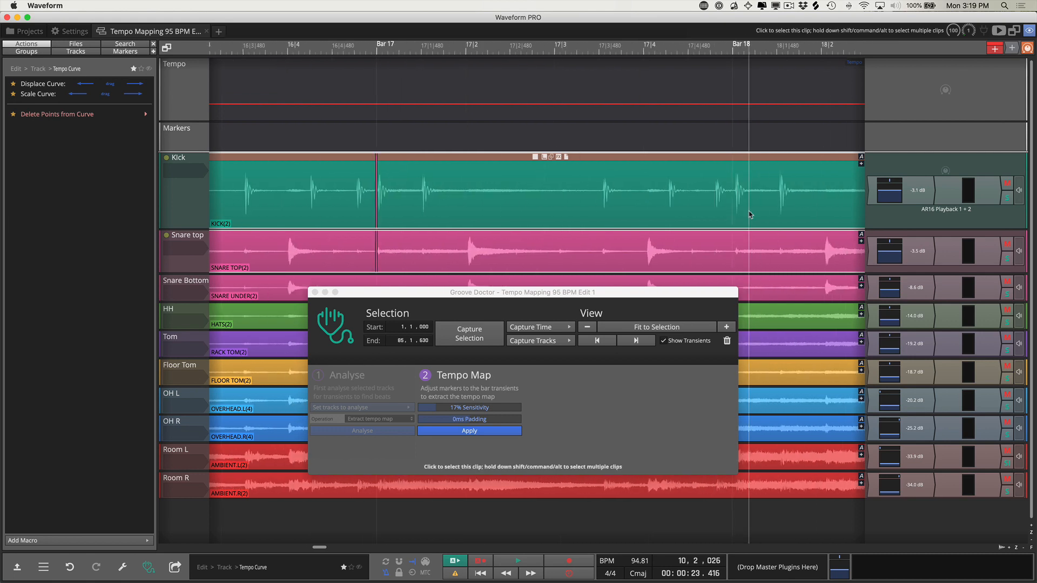
scroll(750, 212, "right", 10)
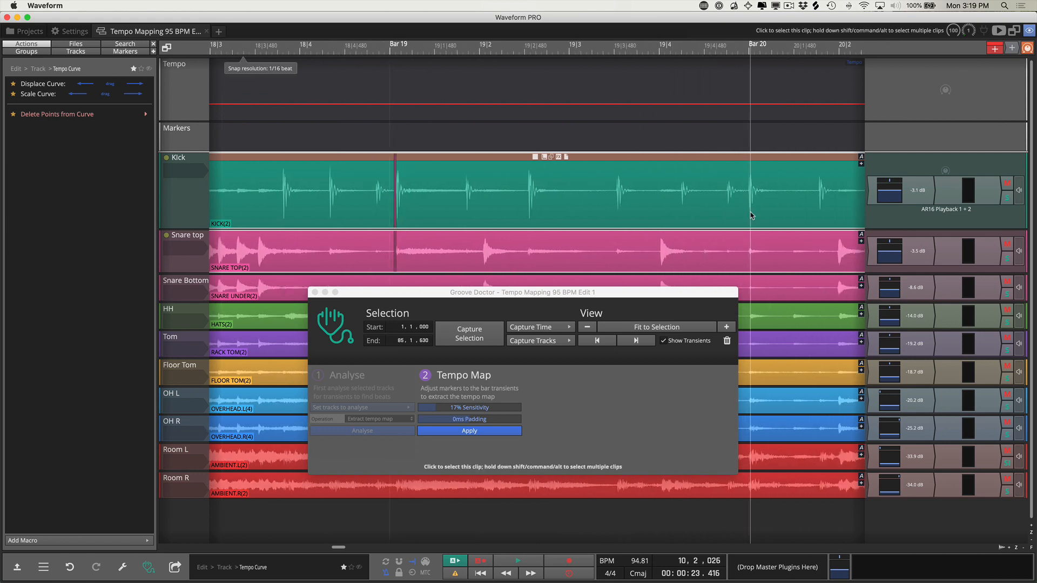
- Play the drums from just before bar 20 to locate the downbeats, and mark the kick downbeats of bars 20 and 21
left_click(402, 131)
key("space")
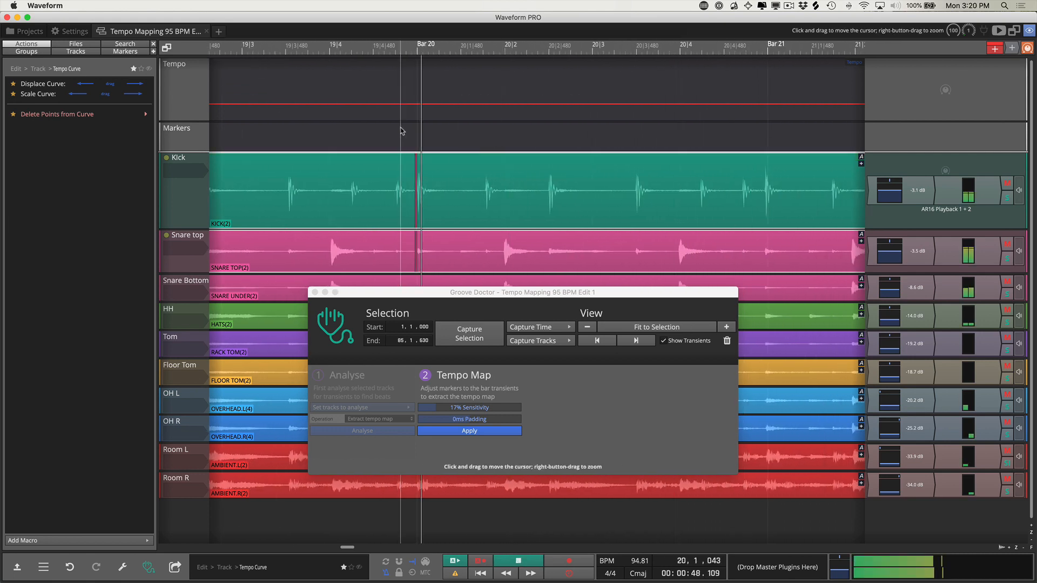
key("space")
left_click(758, 216, "shift")
left_click_drag(758, 216, 764, 215)
scroll(765, 216, "right", 6)
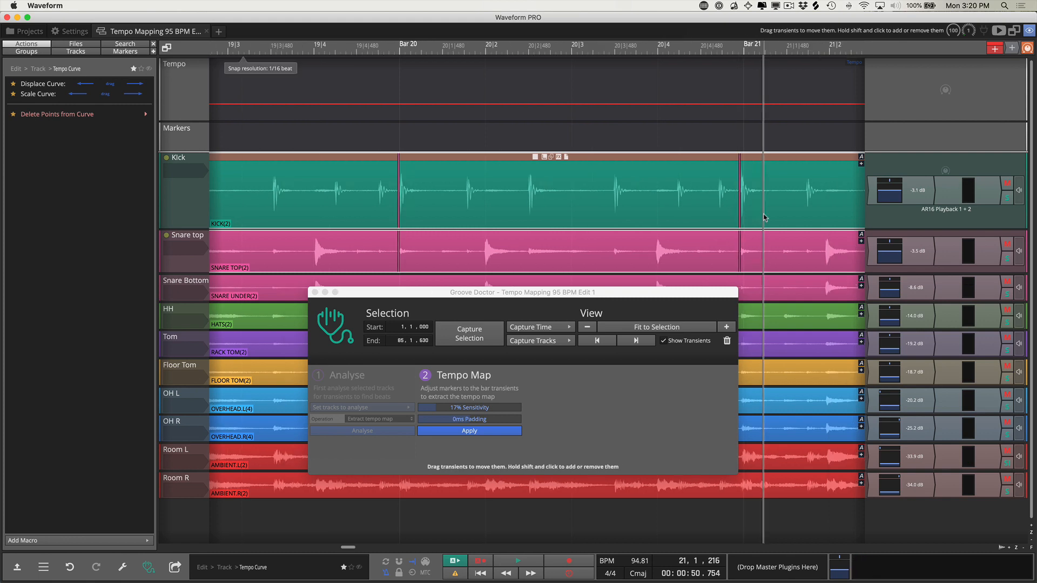
- Mark the kick downbeats with transient markers from bar 22 to bar 26
left_click(701, 205, "shift")
scroll(705, 207, "right", 6)
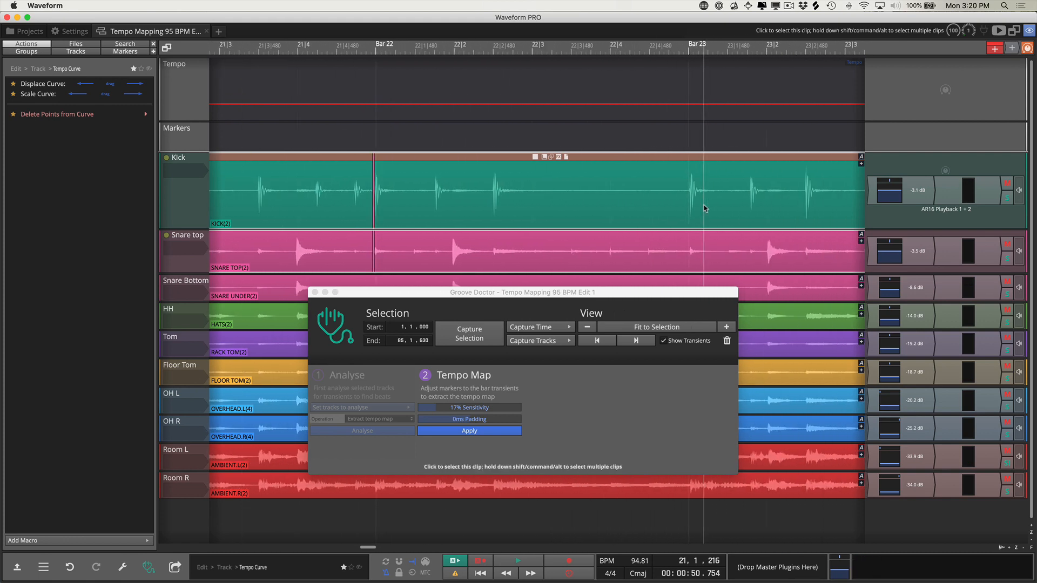
left_click(684, 209, "shift")
scroll(685, 211, "right", 6)
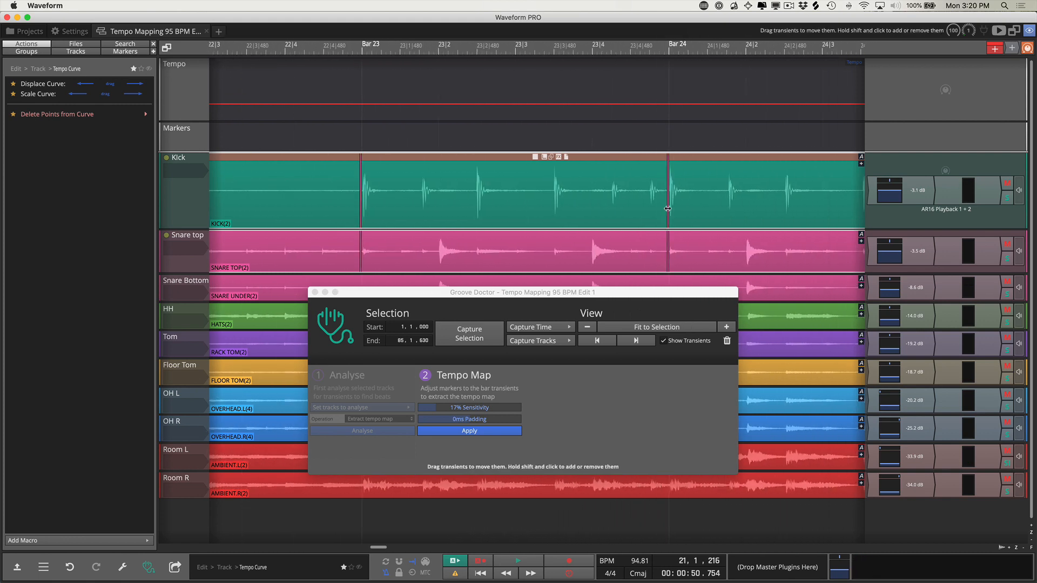
scroll(664, 211, "right", 10)
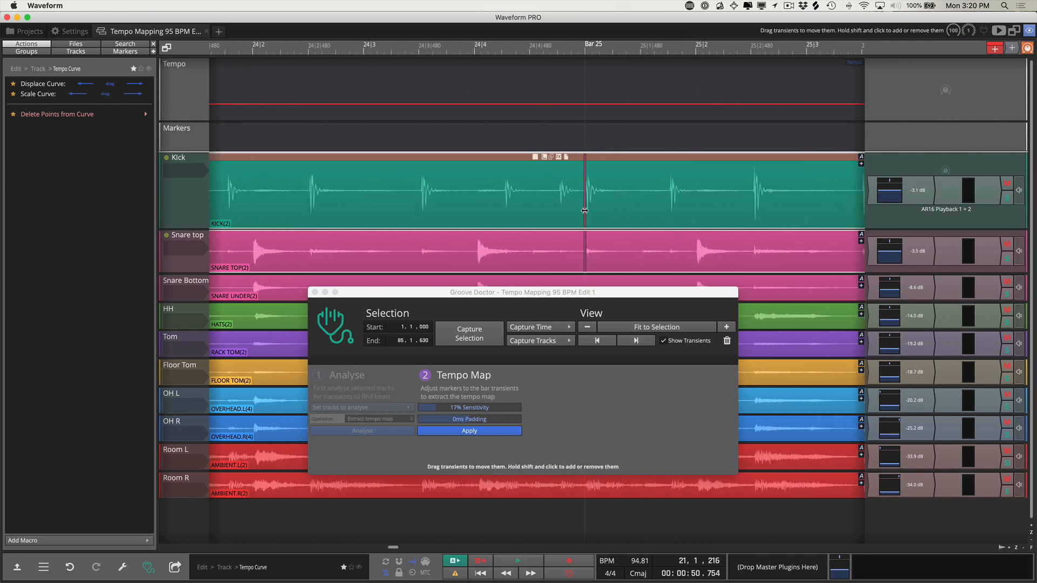
scroll(667, 213, "right", 6)
left_click(656, 216, "shift")
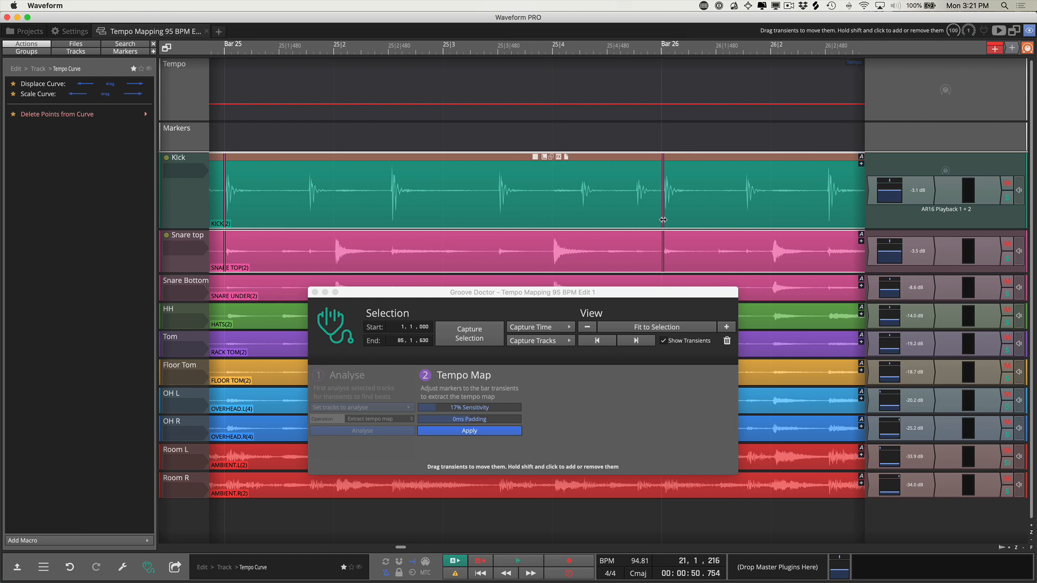
- Continue marking the downbeats bar by bar from bar 27 to bar 69
scroll(664, 219, "right", 10)
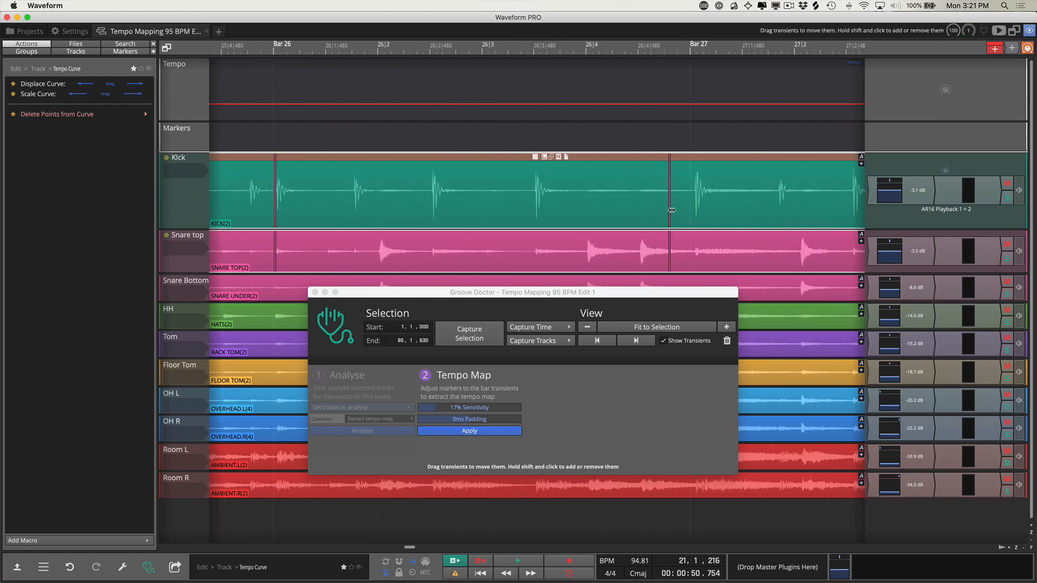
scroll(637, 212, "right", 10)
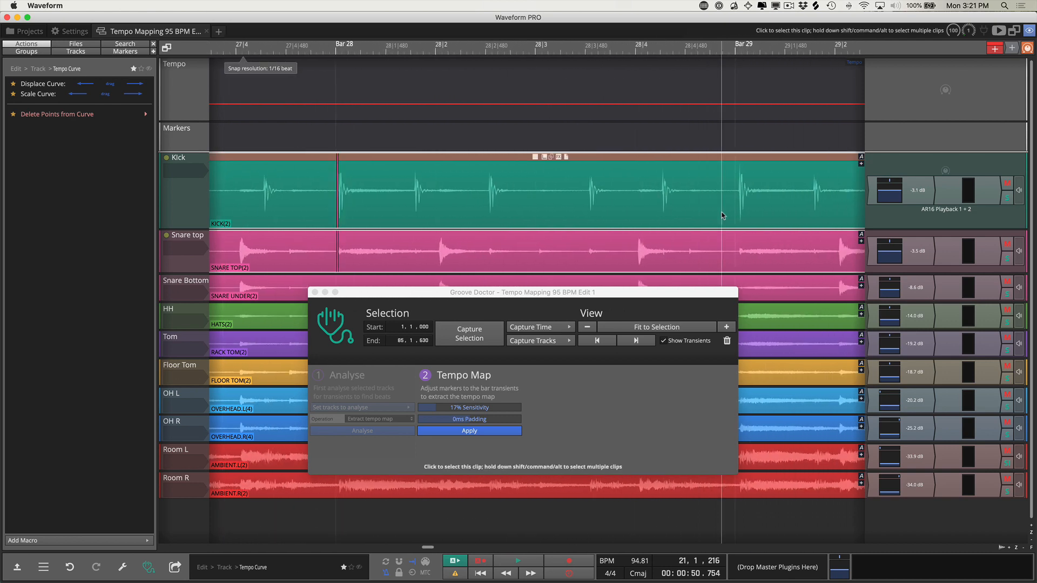
scroll(717, 213, "right", 10)
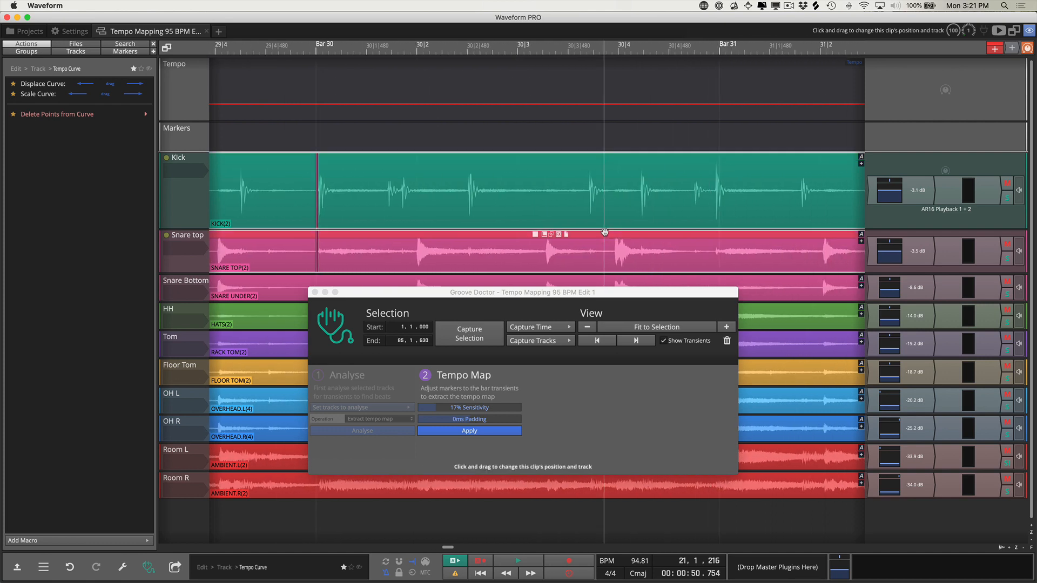
scroll(715, 219, "right", 10)
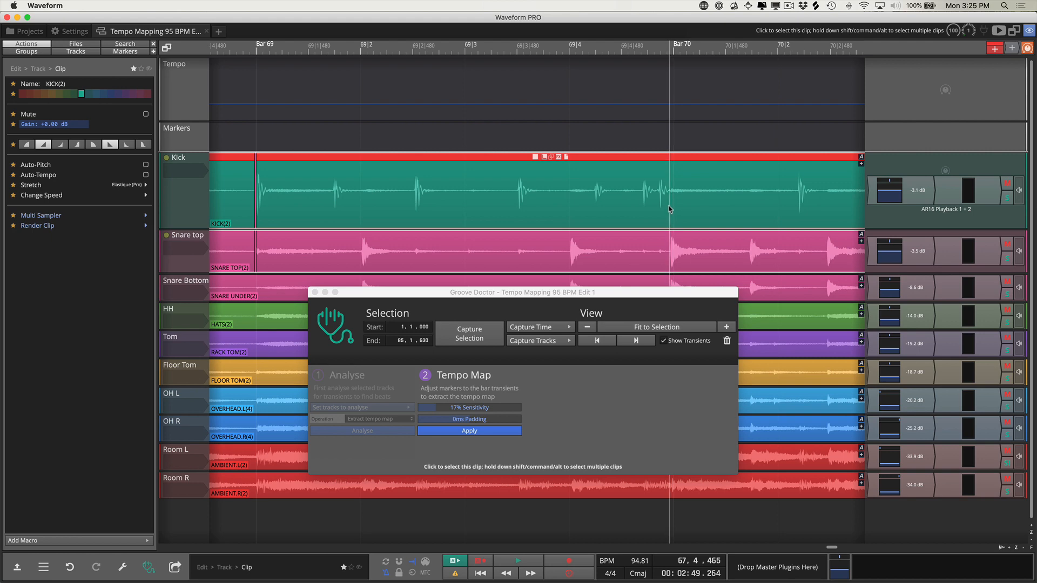
- Play through bars 69 to 71 and mark the bar 70 downbeat on the snare hit and the bar 71 downbeat on the kick
scroll(670, 209, "up", 3)
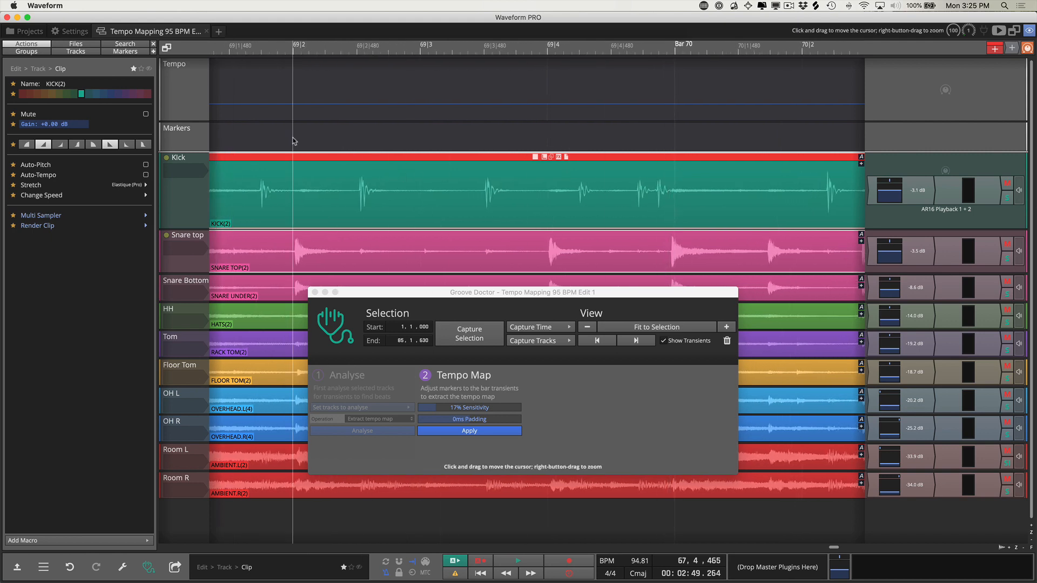
key("space")
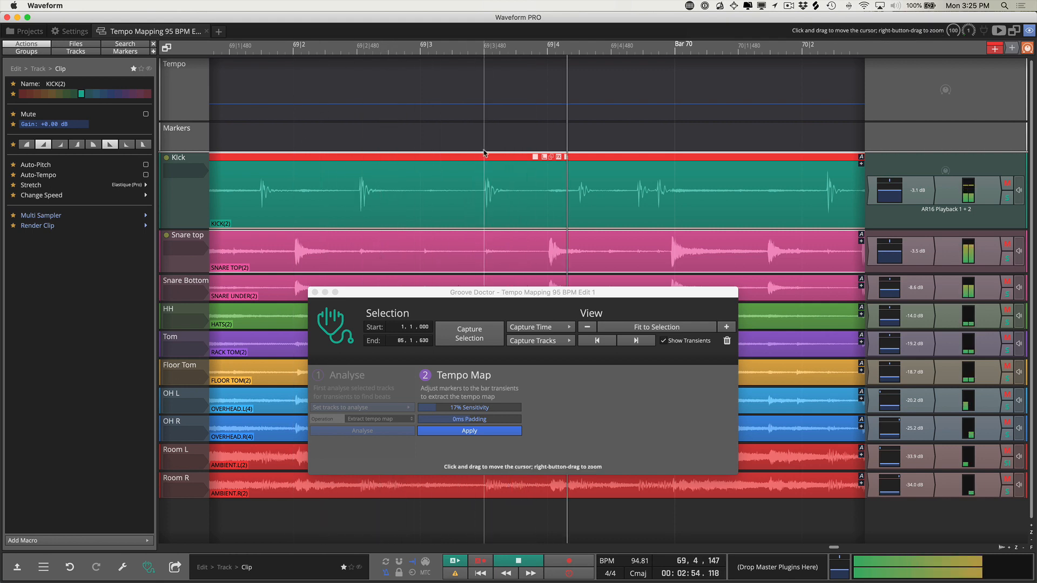
key("space")
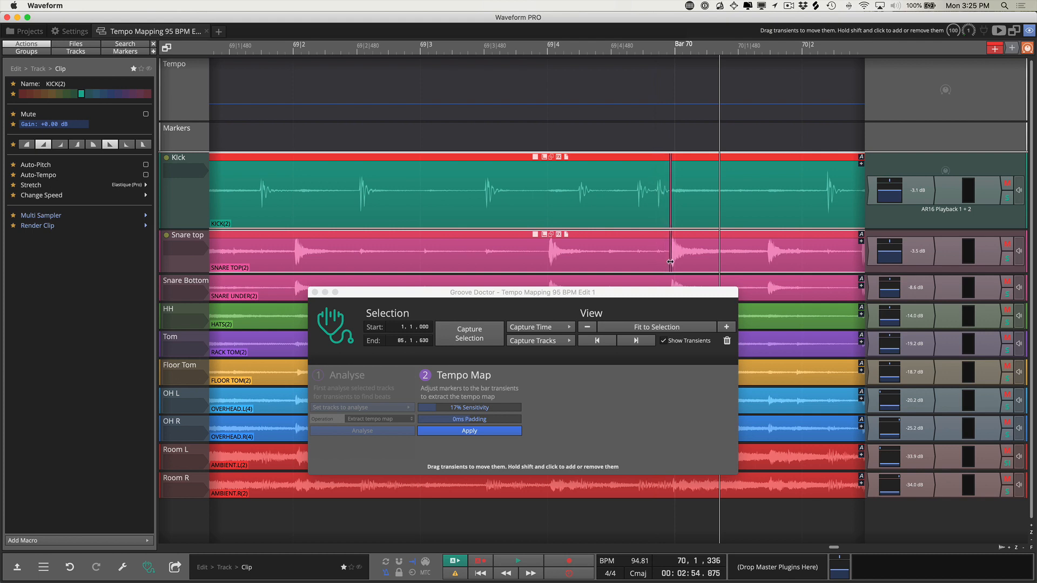
key("space")
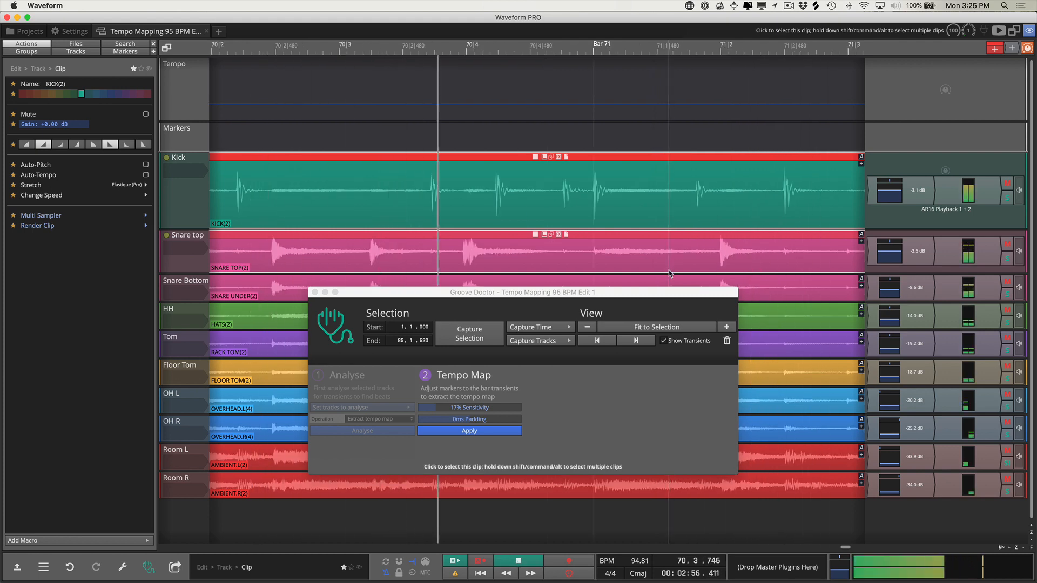
key("space")
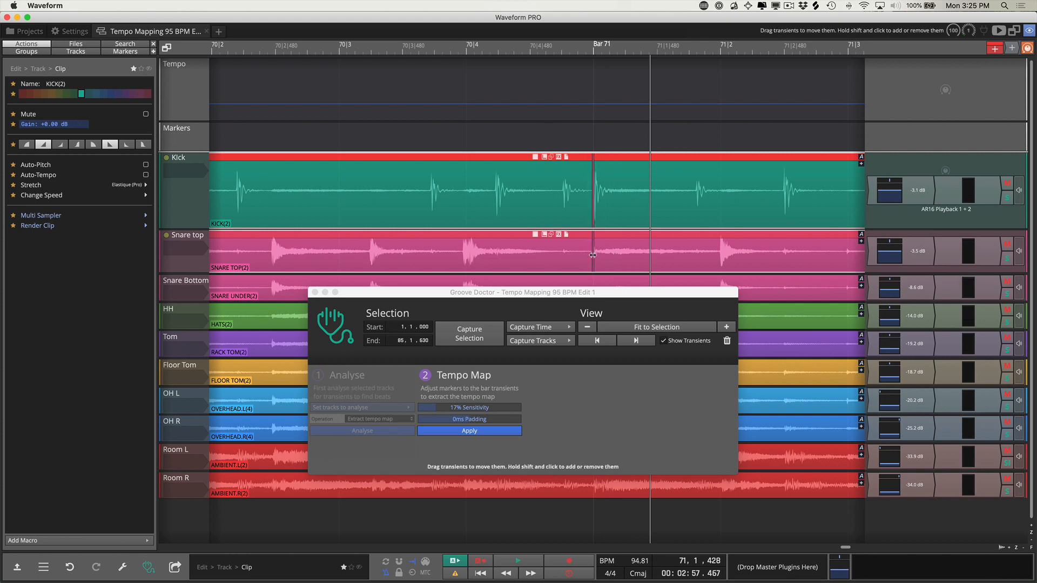
- Mark the remaining downbeats up to bar 80, playing the ending around bars 80 and 81 to find where the beat stops
key("space")
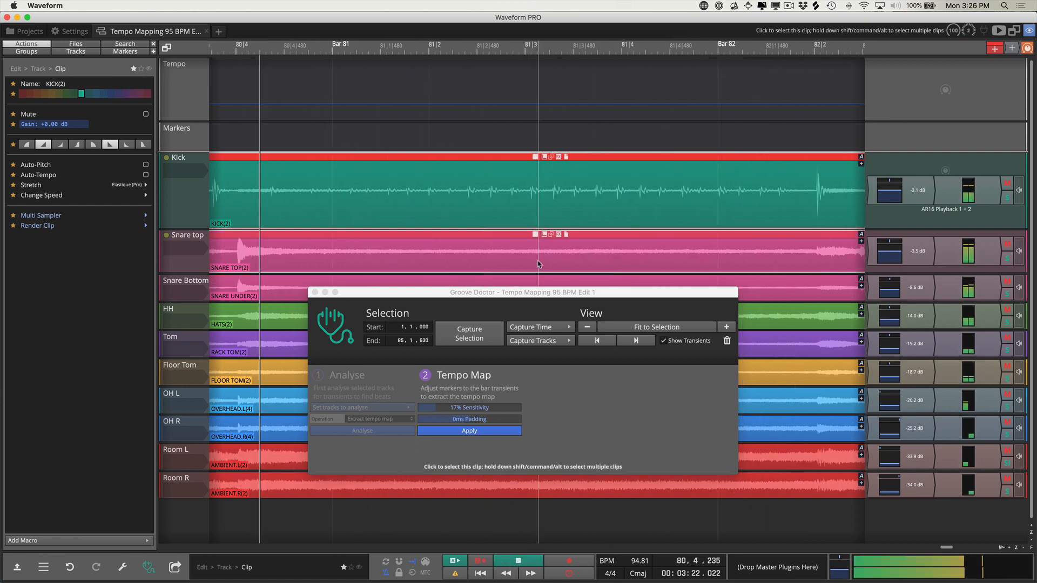
key("space")
scroll(232, 265, "down", 5)
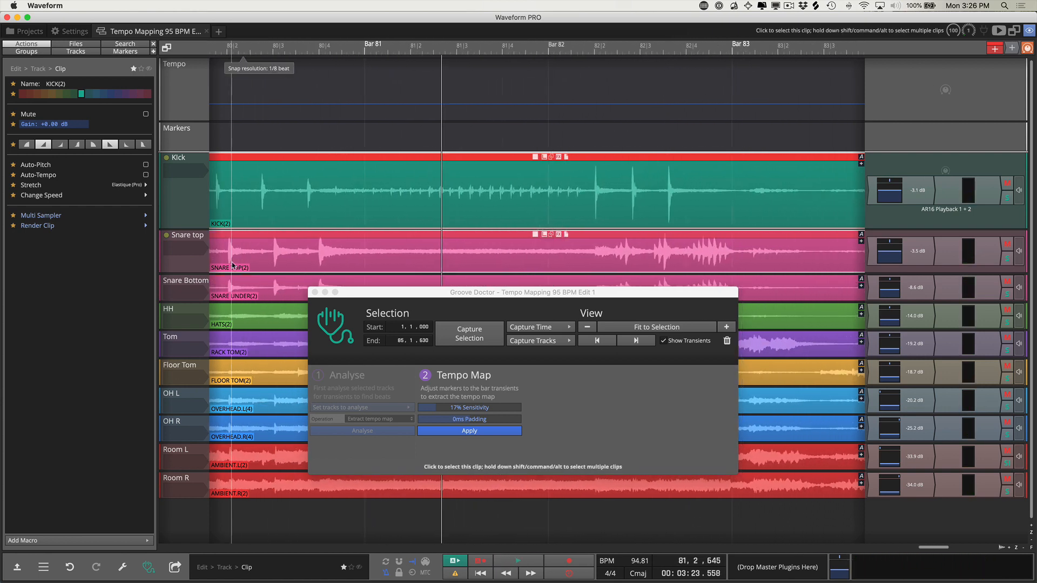
scroll(232, 265, "down", 2)
scroll(233, 265, "down", 1)
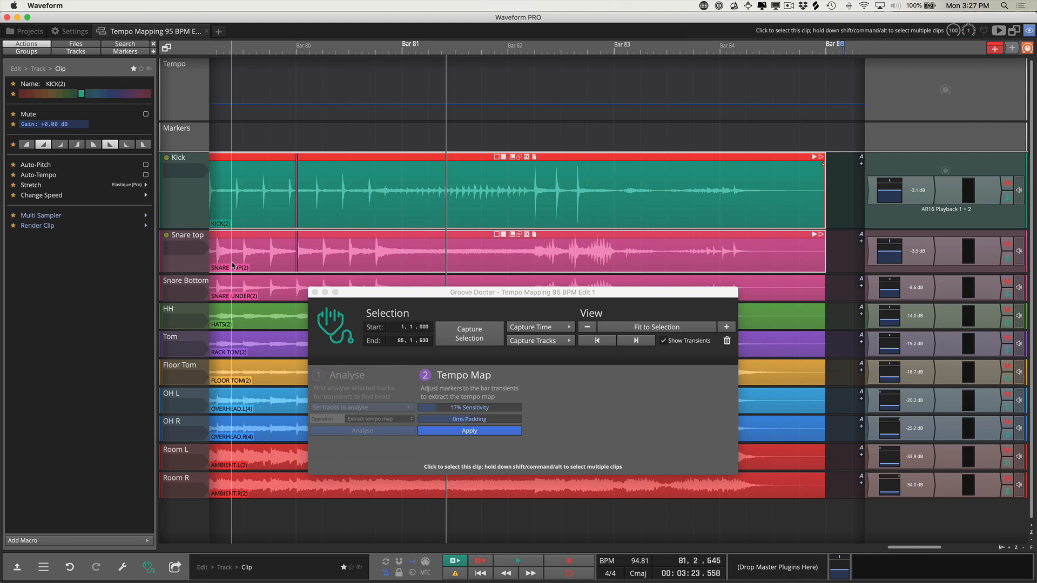
- Apply the tempo map extracted from all marked bars to the edit, overriding the existing tempos
left_click(475, 433)
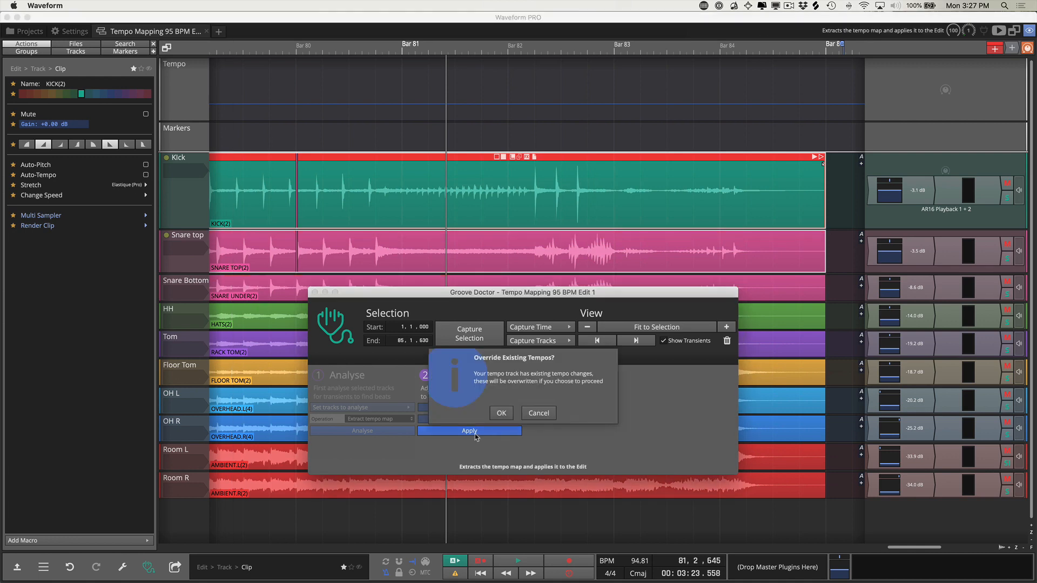
left_click(504, 419)
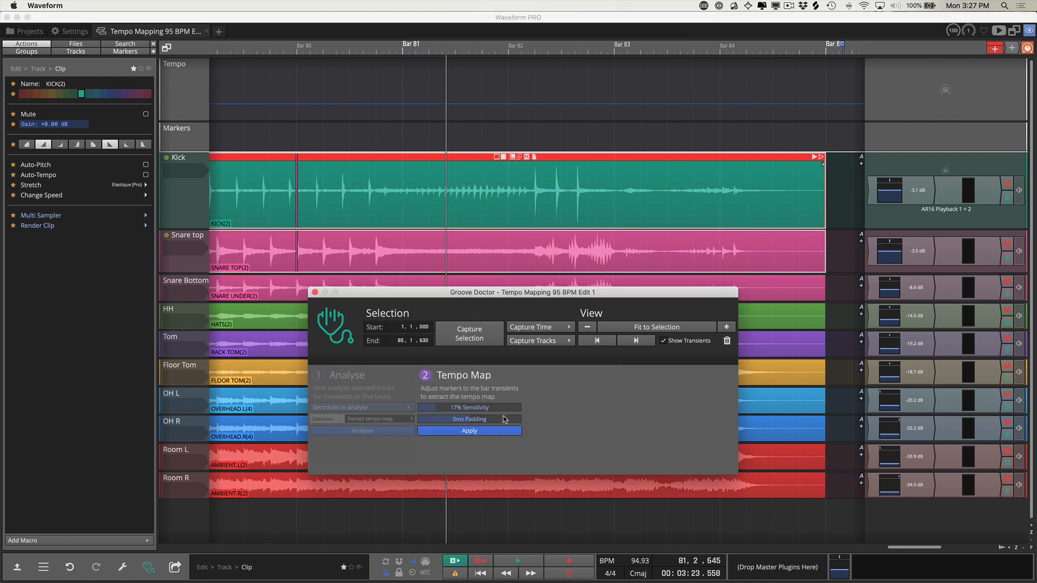
- Examine the downbeat markers and the tempo curve over the whole edit, from bar 1 to the ending
scroll(504, 419, "up", 3)
scroll(234, 208, "left", 5)
scroll(234, 208, "down", 5)
scroll(234, 208, "down", 10)
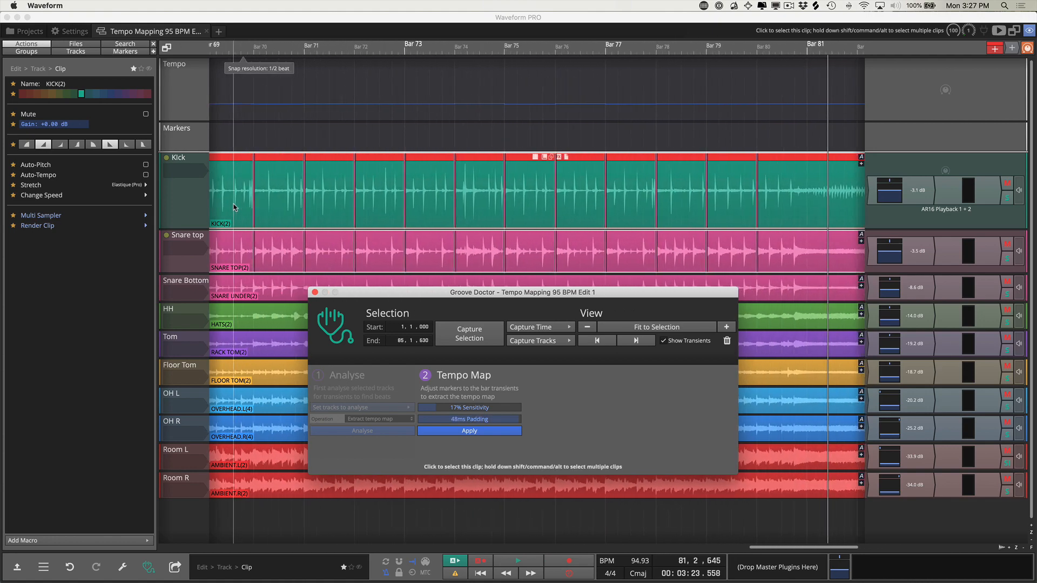
scroll(234, 208, "left", 10)
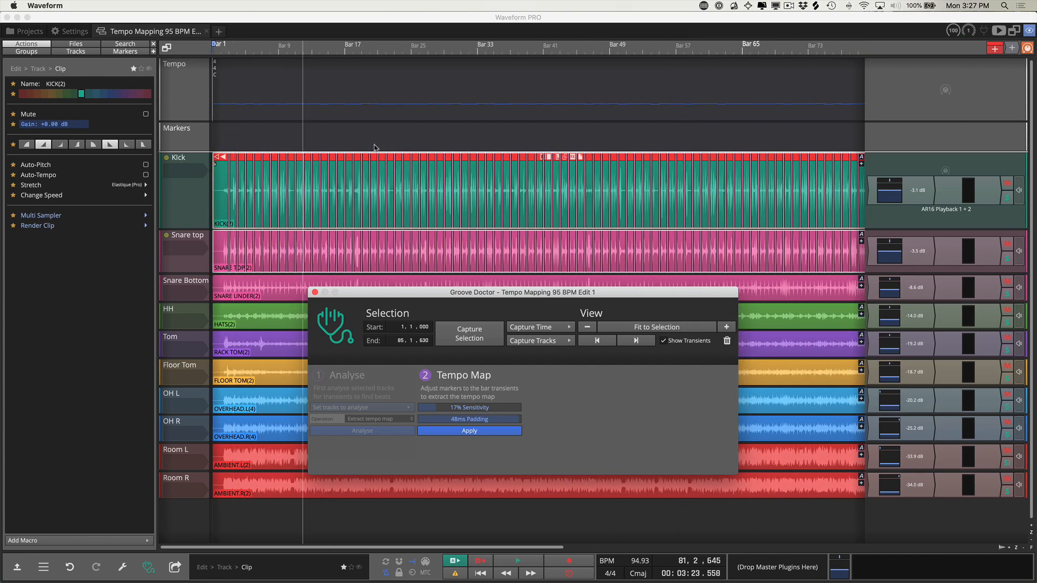
scroll(374, 151, "right", 3)
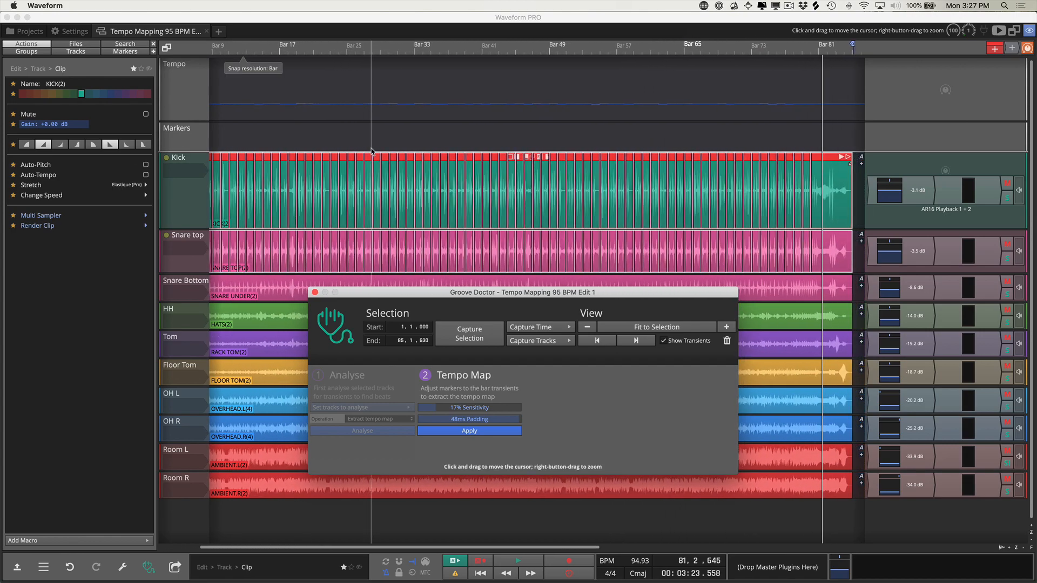
scroll(372, 151, "left", 2)
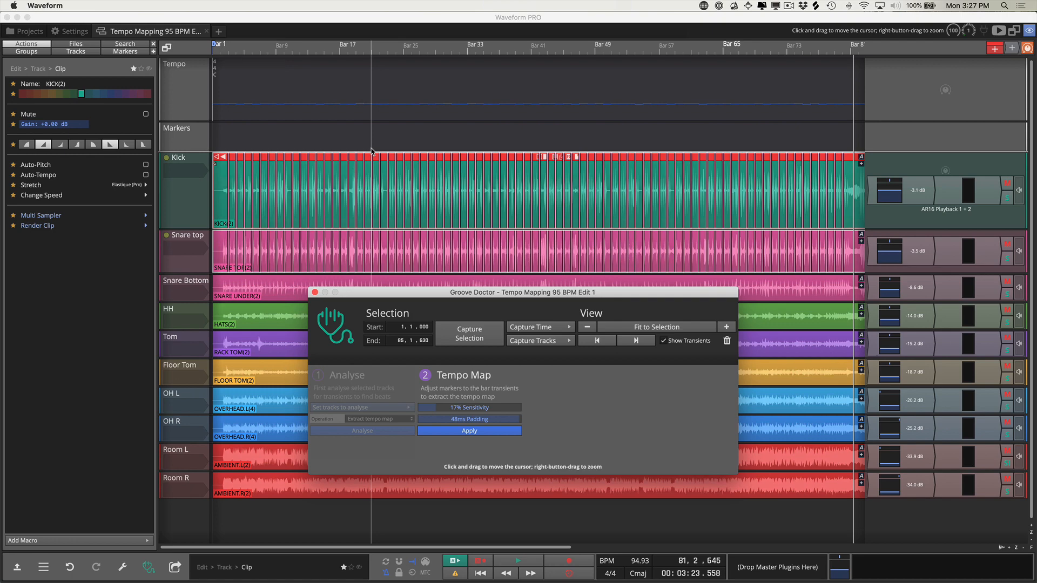
- Play the drums from bar 1 to check them against the complete tempo map
scroll(372, 151, "up", 5)
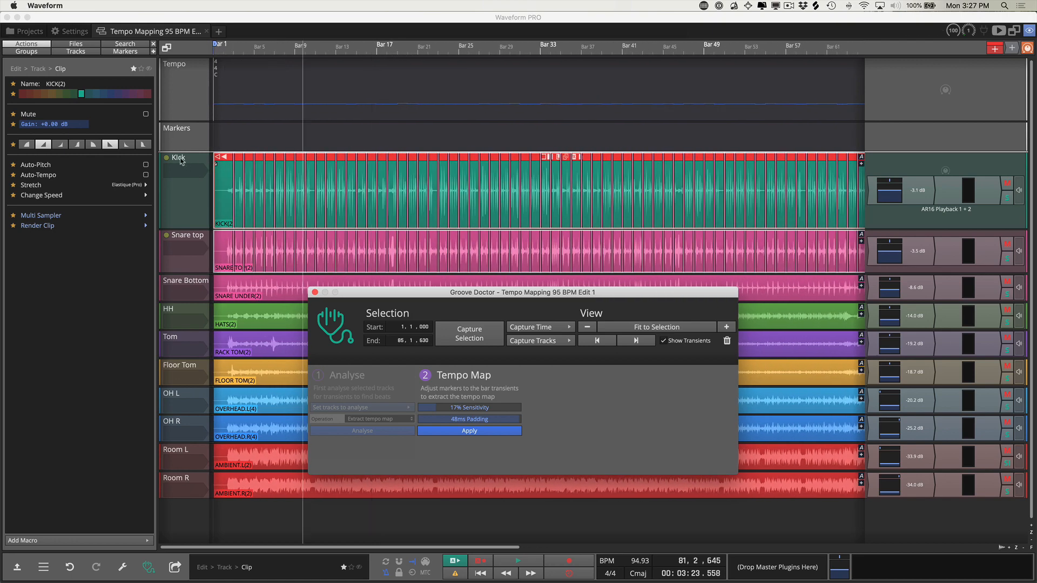
left_click(220, 144)
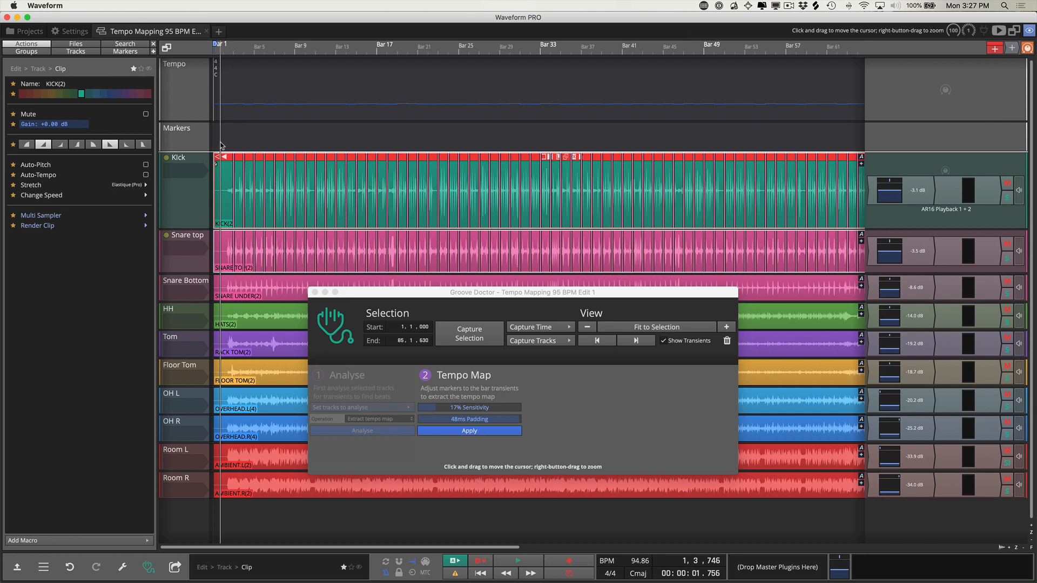
key("space")
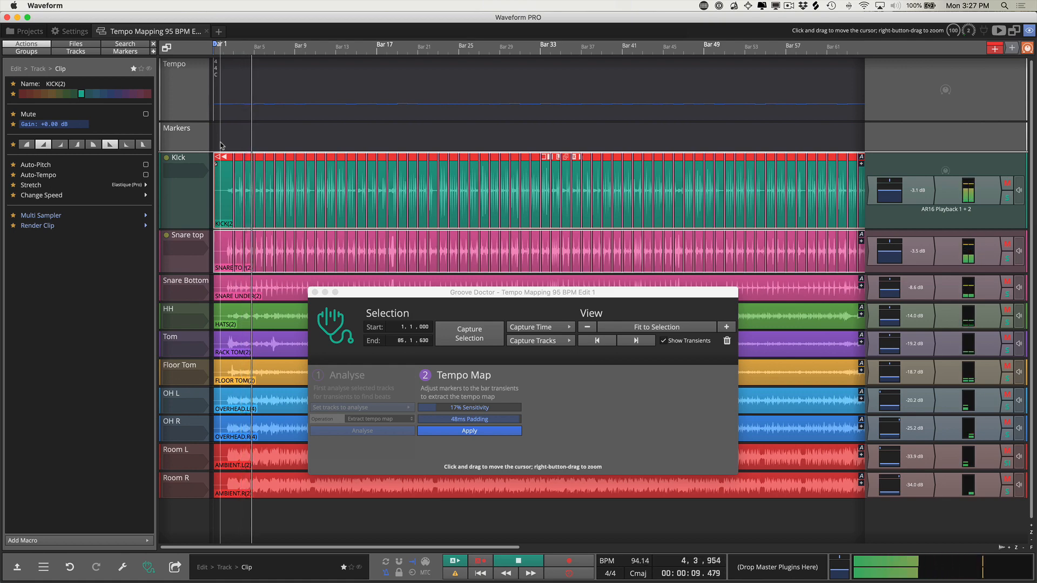
- Keep listening to the drums against the tempo map up to bar 8 and stop playback
key("Up")
key("Up")
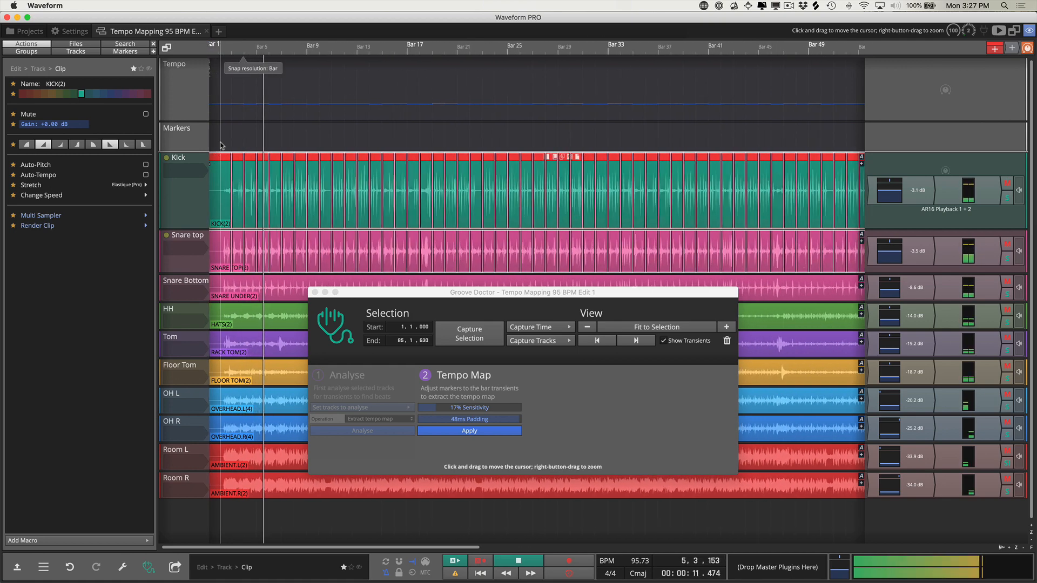
key("Up")
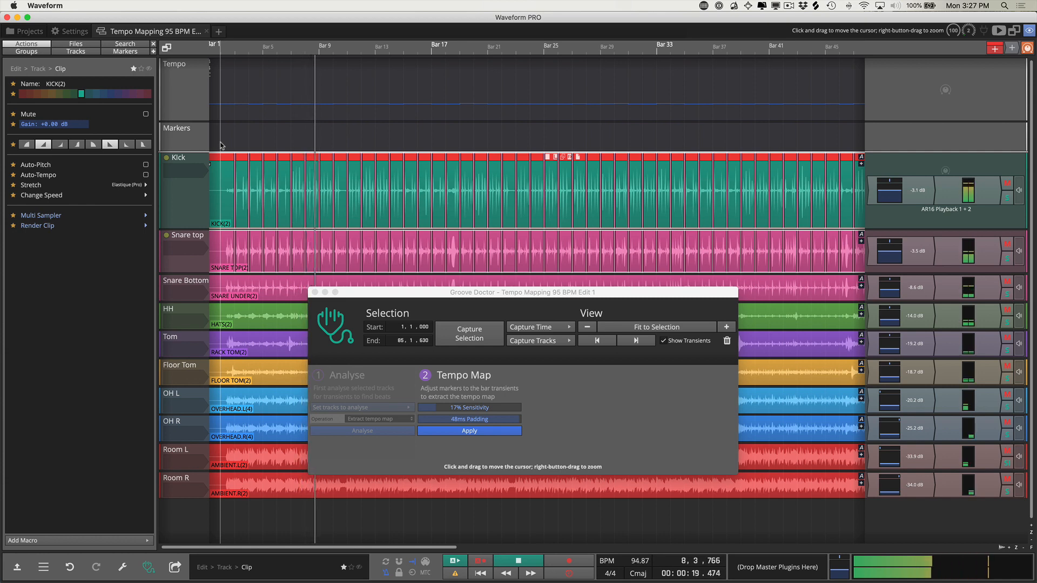
key("space")
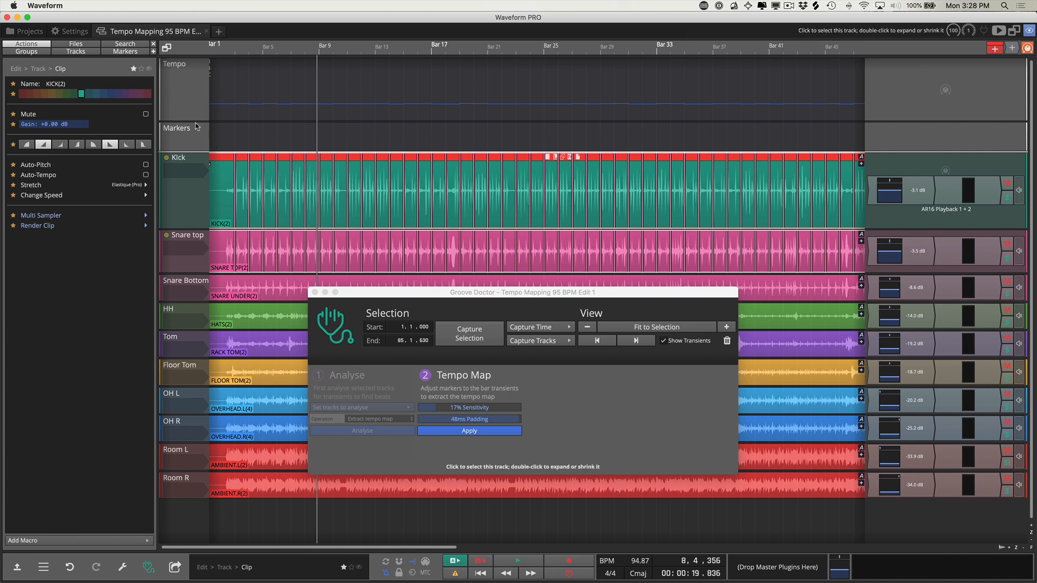
- Close Groove Doctor and reduce the heights of the Tempo and Kick tracks
left_click_drag(191, 121, 187, 85)
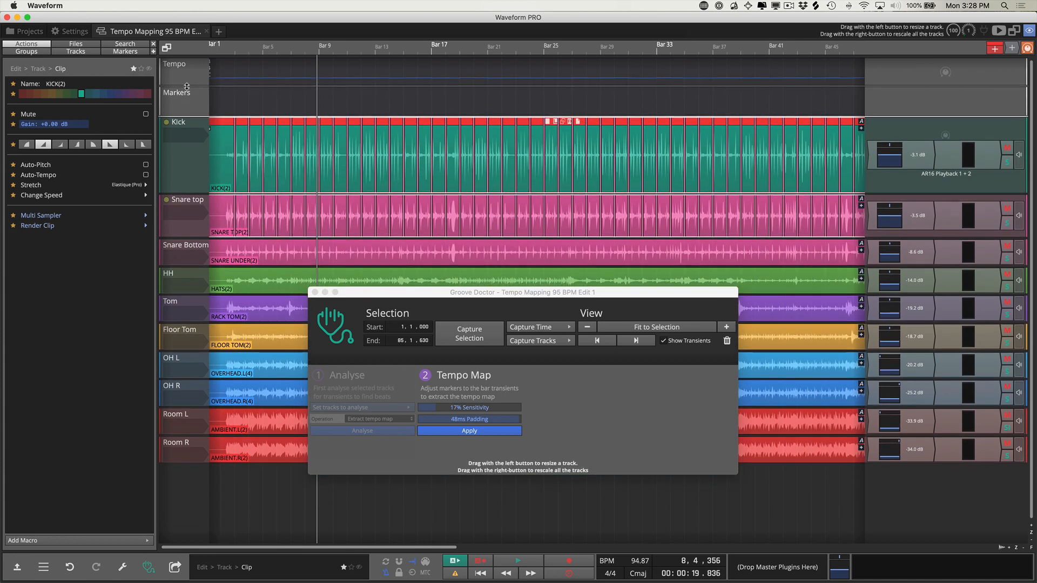
left_click(315, 292)
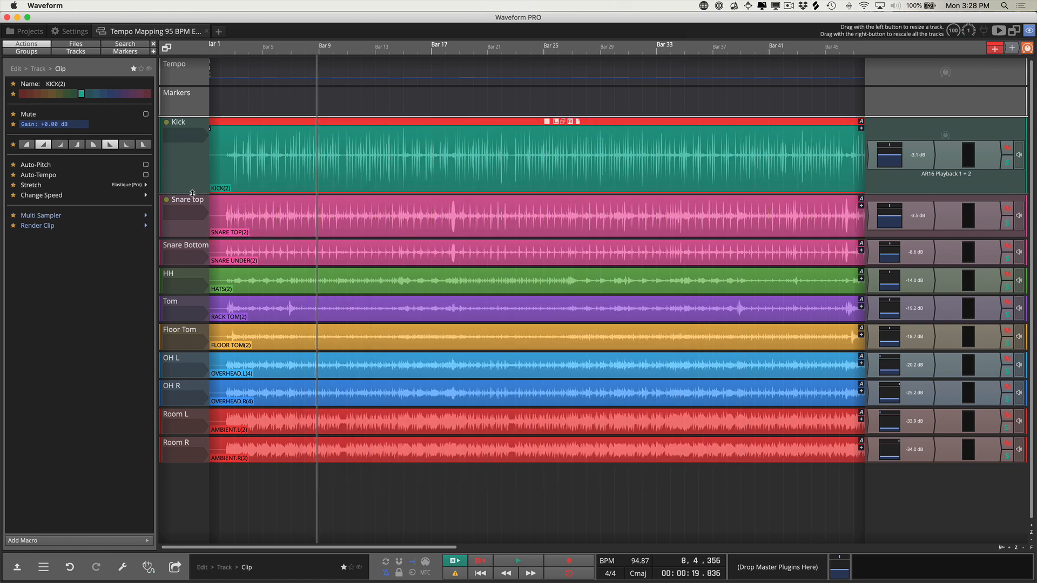
left_click_drag(193, 191, 187, 156)
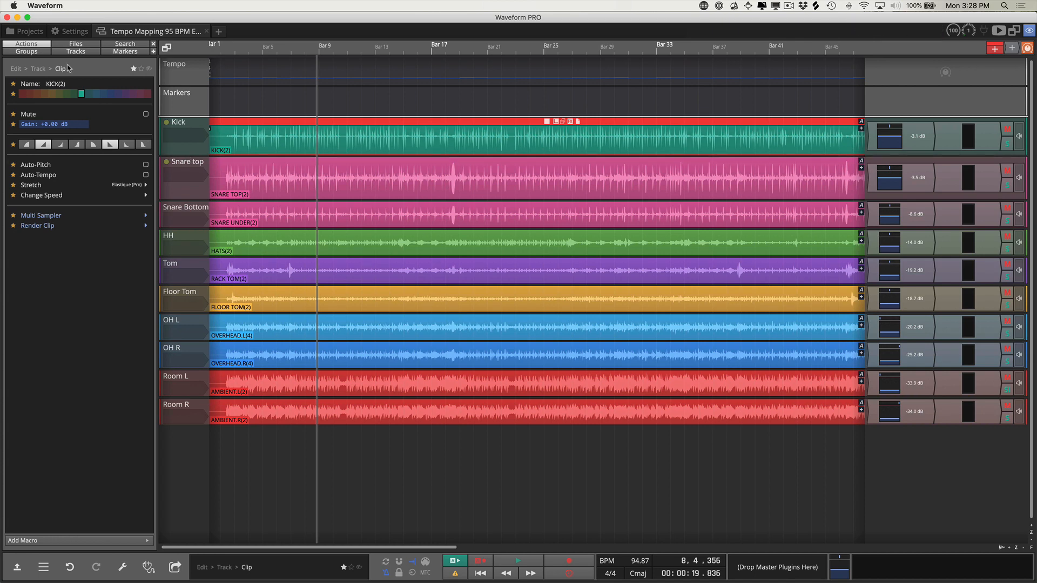
- Audition loops from the Electronic Drums folder, from FFFFFFunk.wav to Slow Beat.wav, and play the latter along with the drums
left_click(78, 44)
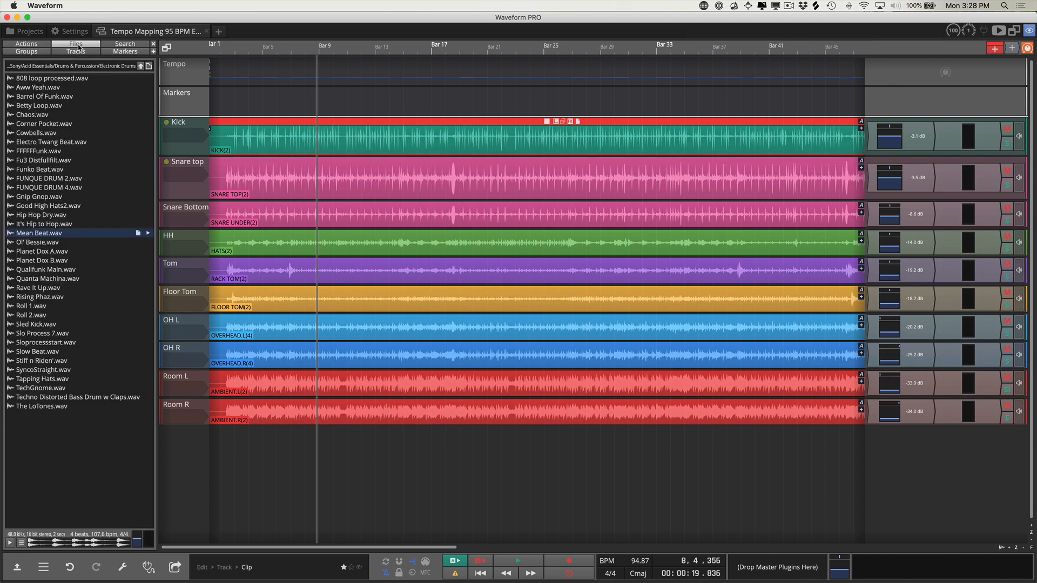
left_click(33, 152)
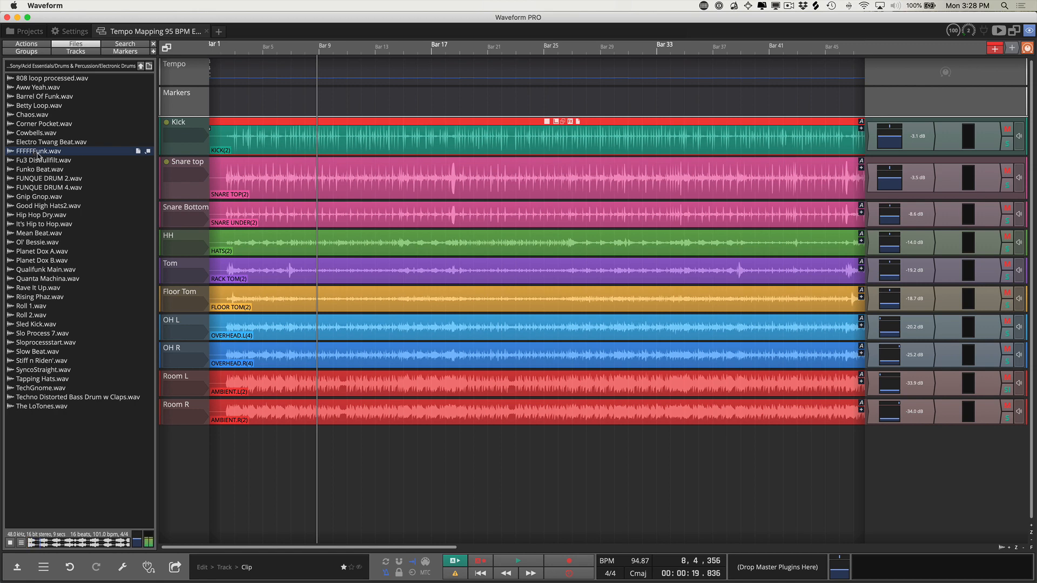
left_click(38, 144)
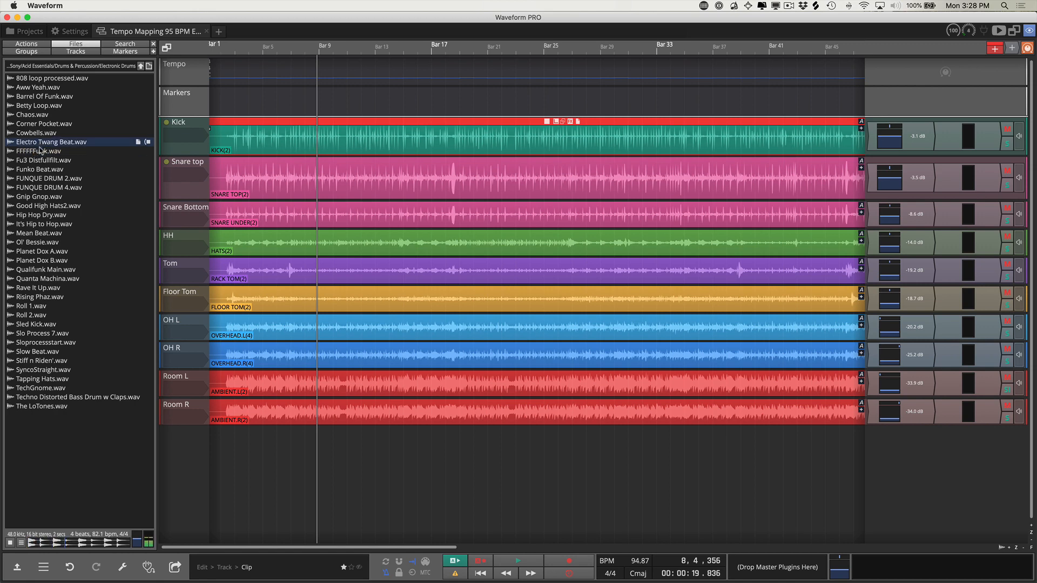
left_click(42, 161)
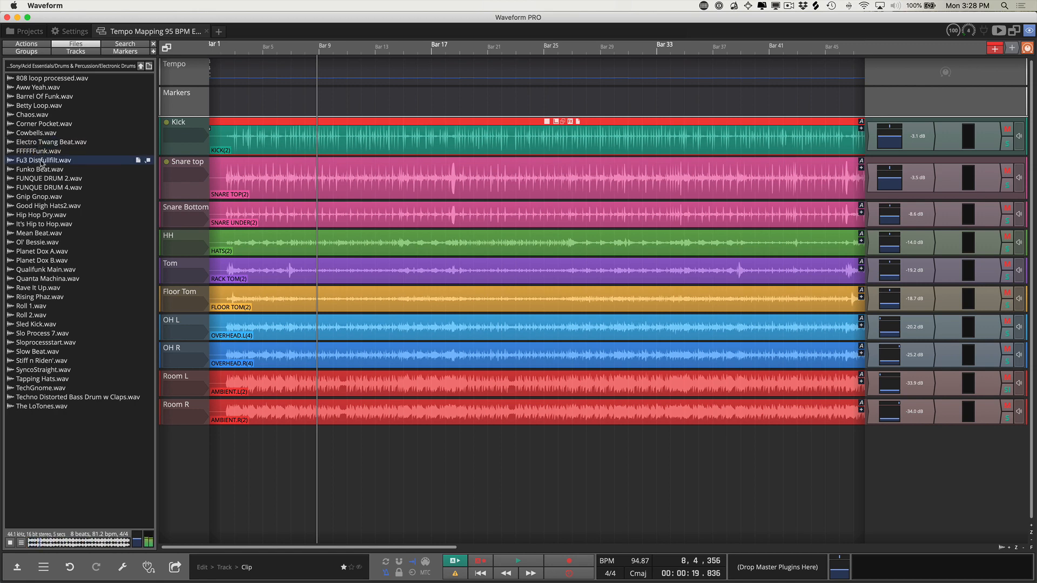
left_click(39, 152)
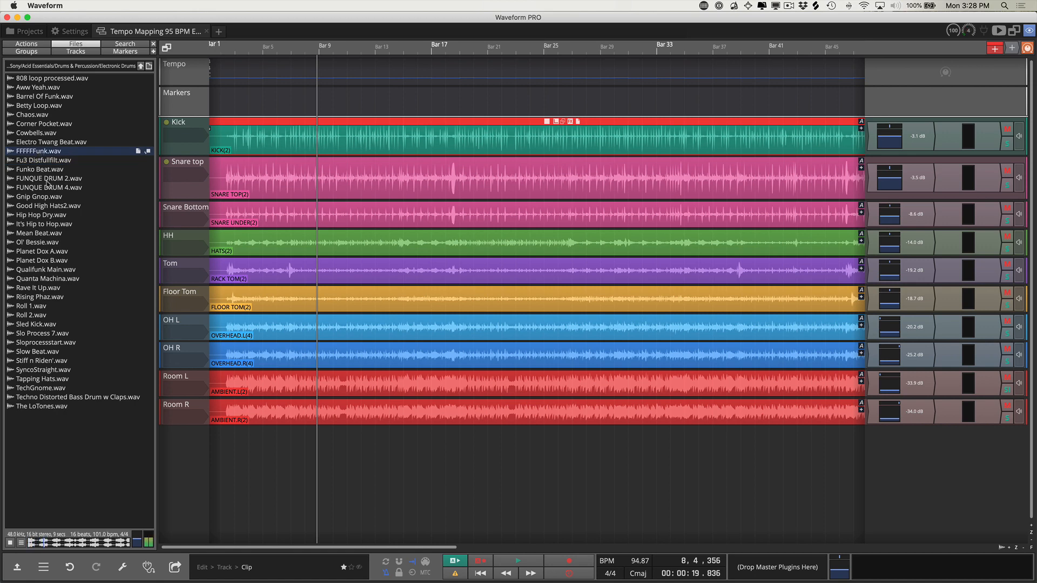
left_click(48, 251)
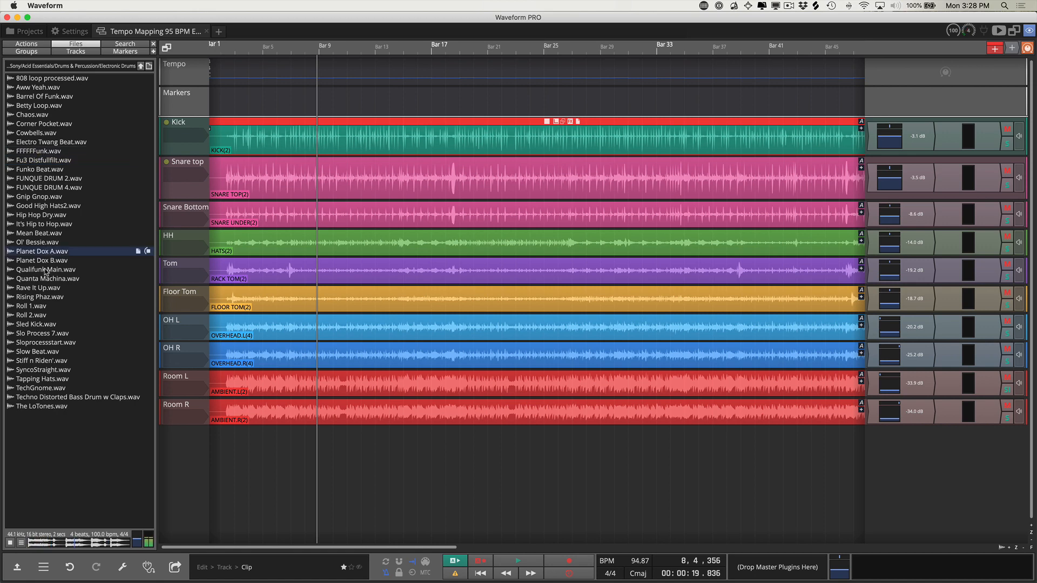
left_click(45, 271)
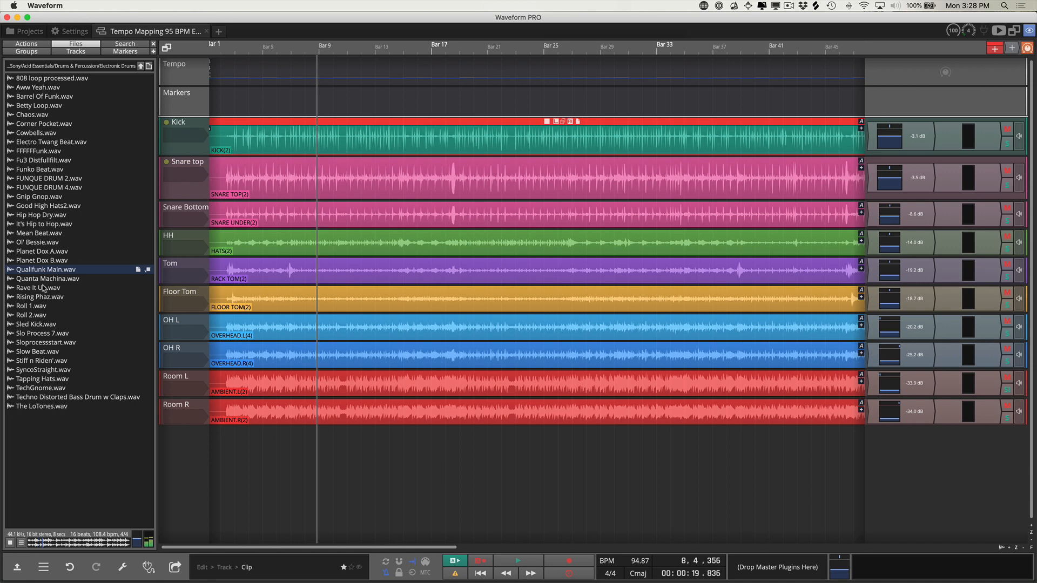
left_click(44, 289)
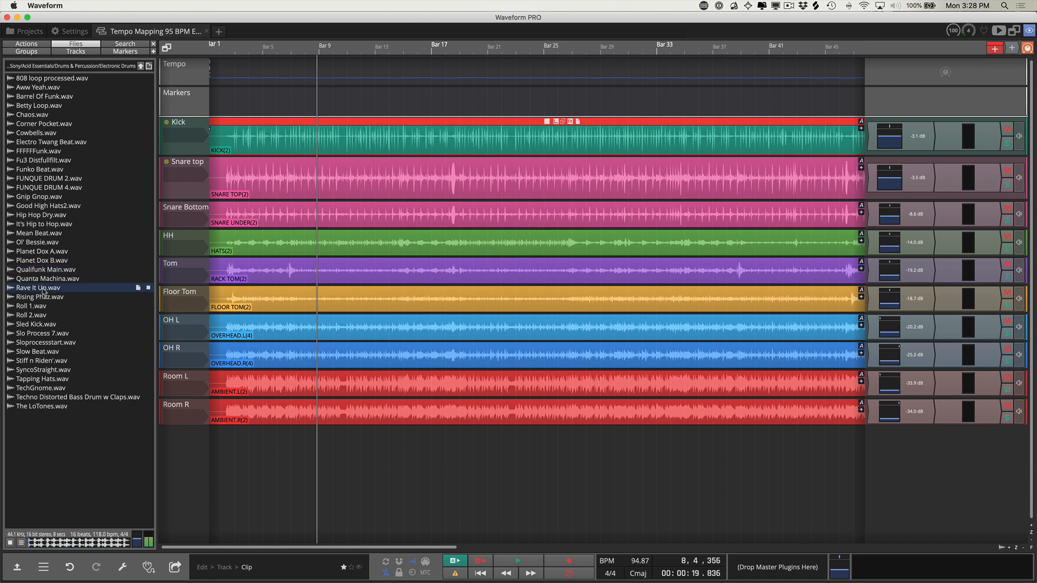
left_click(38, 343)
left_click(41, 353)
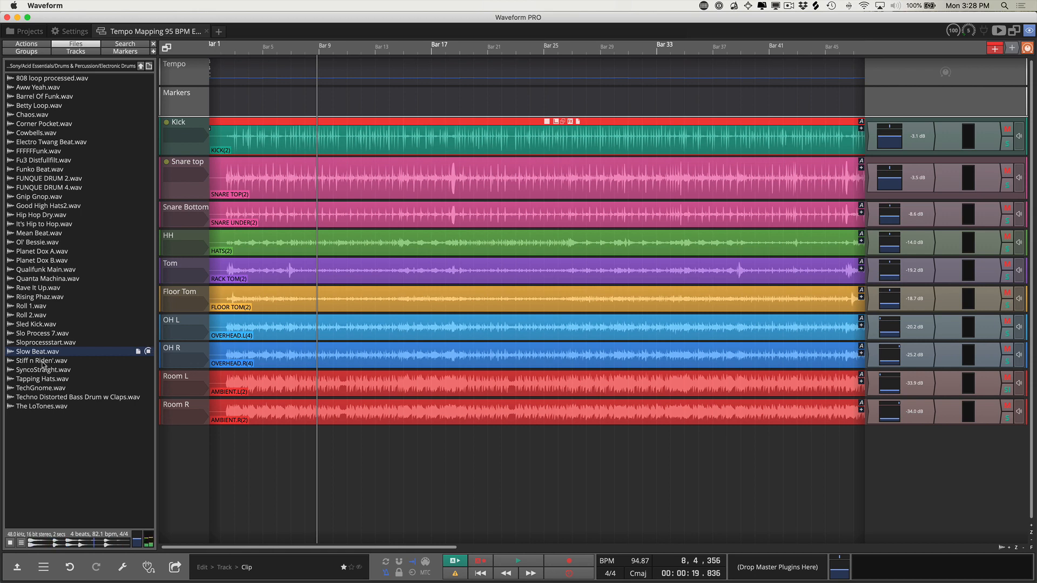
key("space")
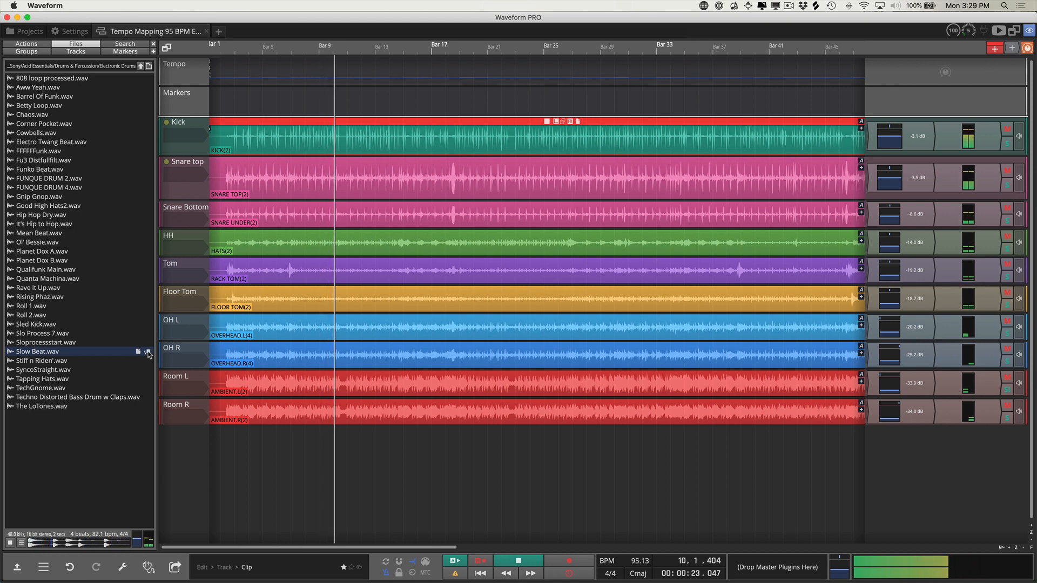
key("space")
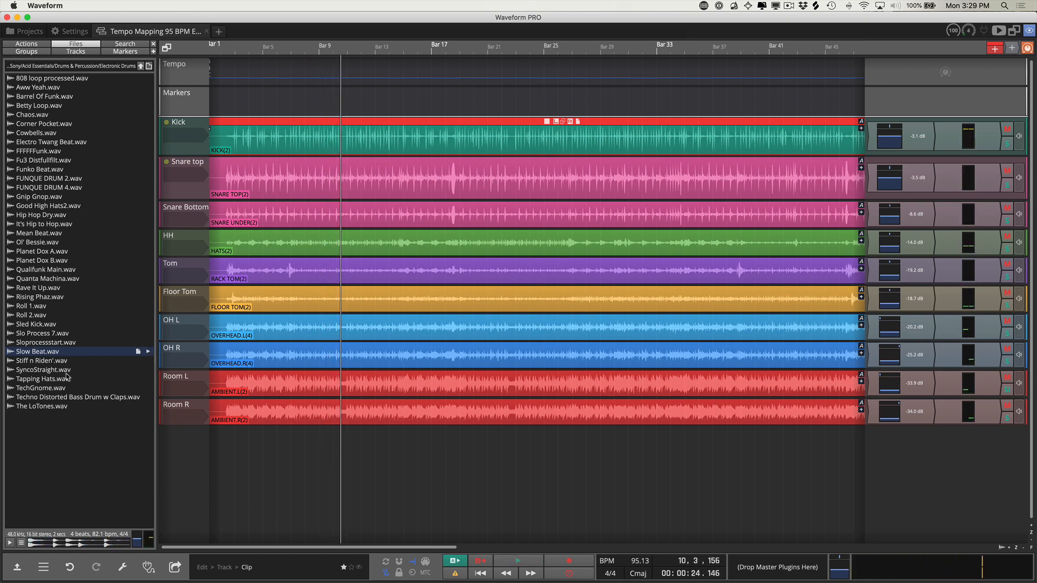
- Add Slow Beat.wav on a new track at bar 1 and move that track above the Kick track
left_click_drag(129, 409, 220, 432)
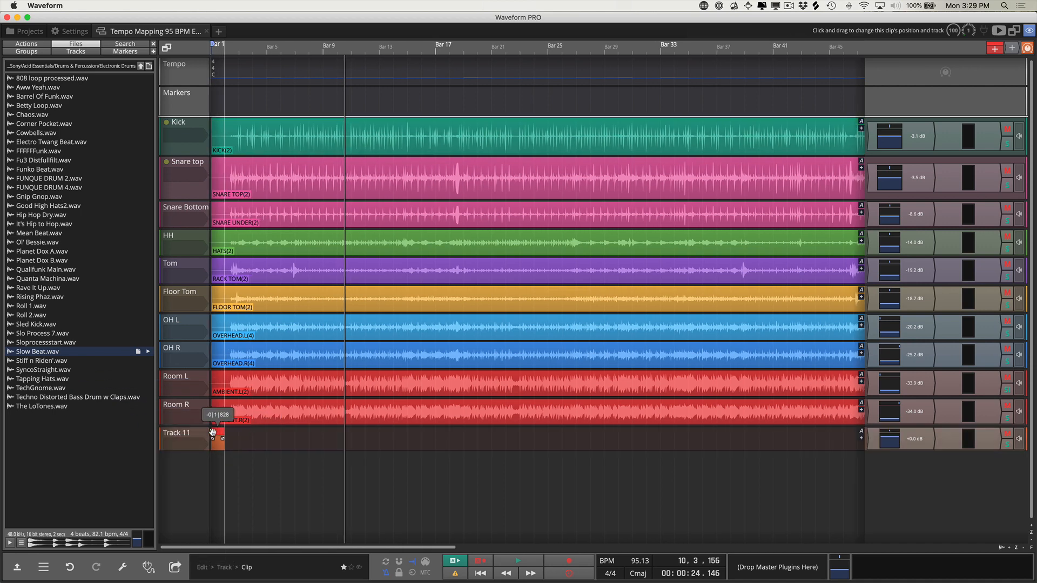
left_click(199, 429)
left_click_drag(200, 429, 181, 163)
left_click_drag(227, 48, 227, 112)
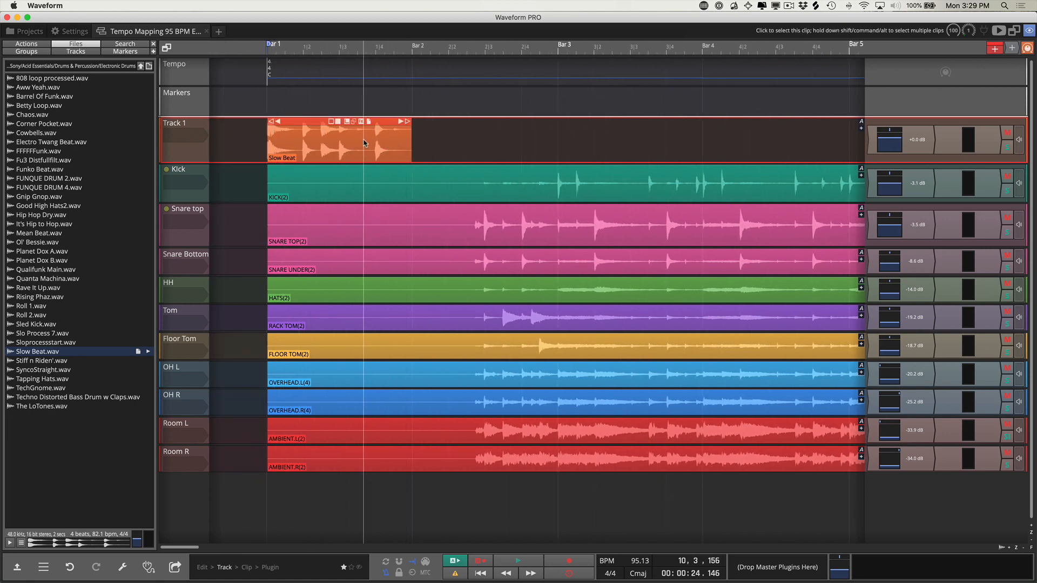
- Show the Slow Beat clip's properties and move the clip so it starts at bar 3
left_click(318, 121)
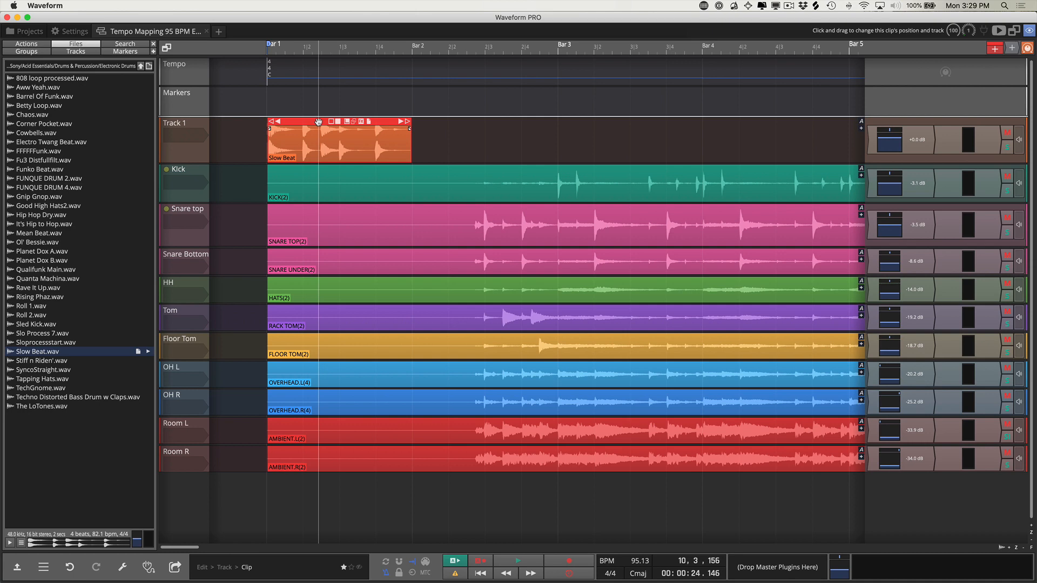
left_click(27, 44)
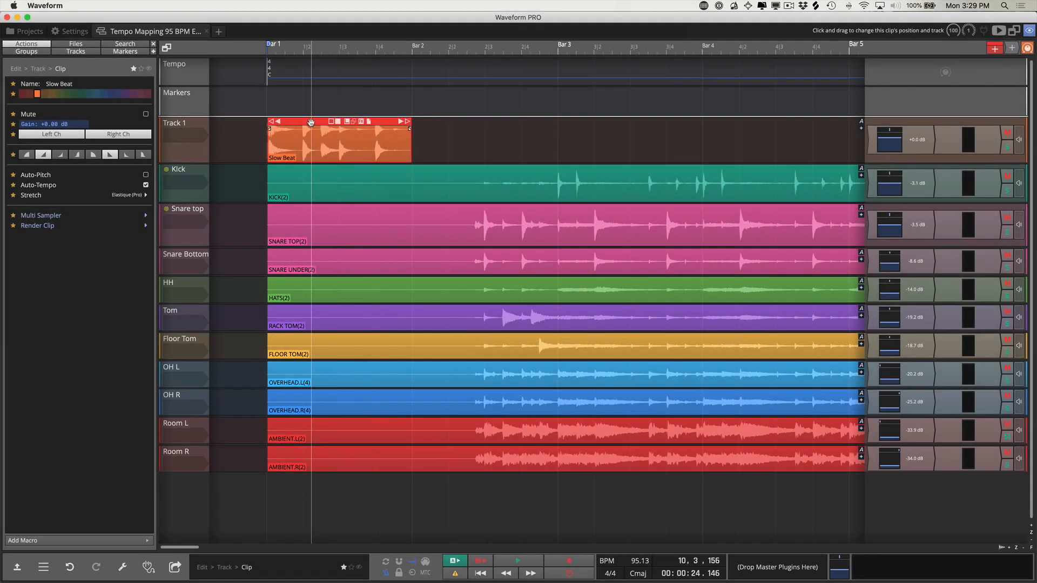
left_click_drag(320, 123, 602, 110)
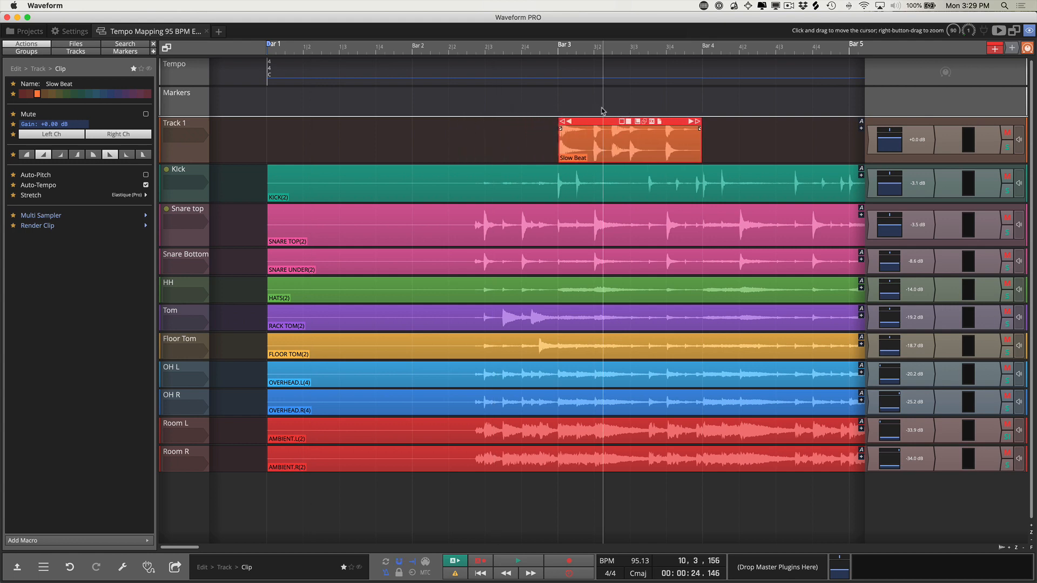
- Duplicate the Slow Beat clip end to end so the copies fill bars 3 through 15
scroll(603, 111, "down", 6)
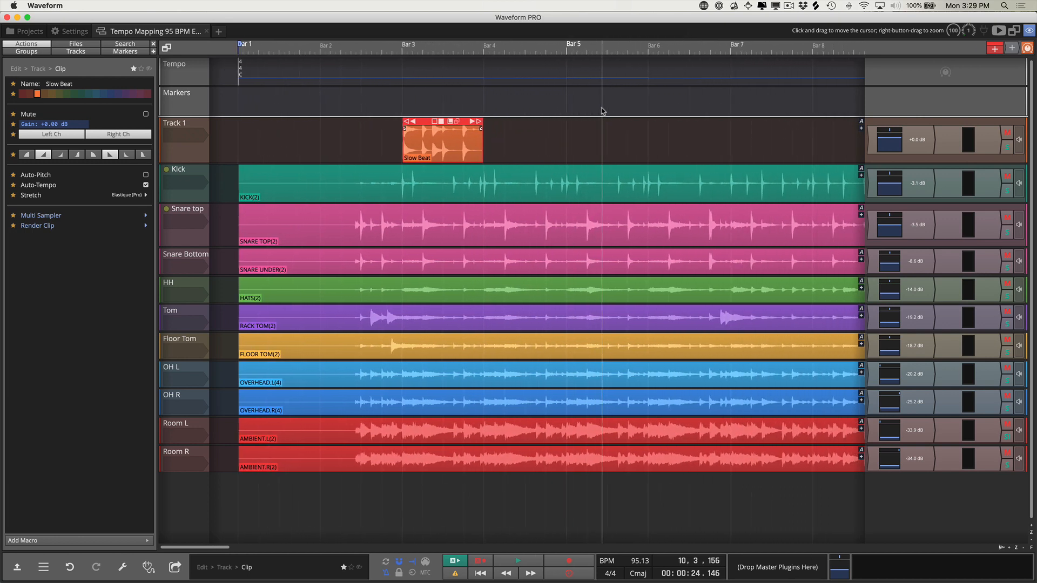
key("super+d")
key("super+d")
key("super+d")
key("super+d")
key("super+d")
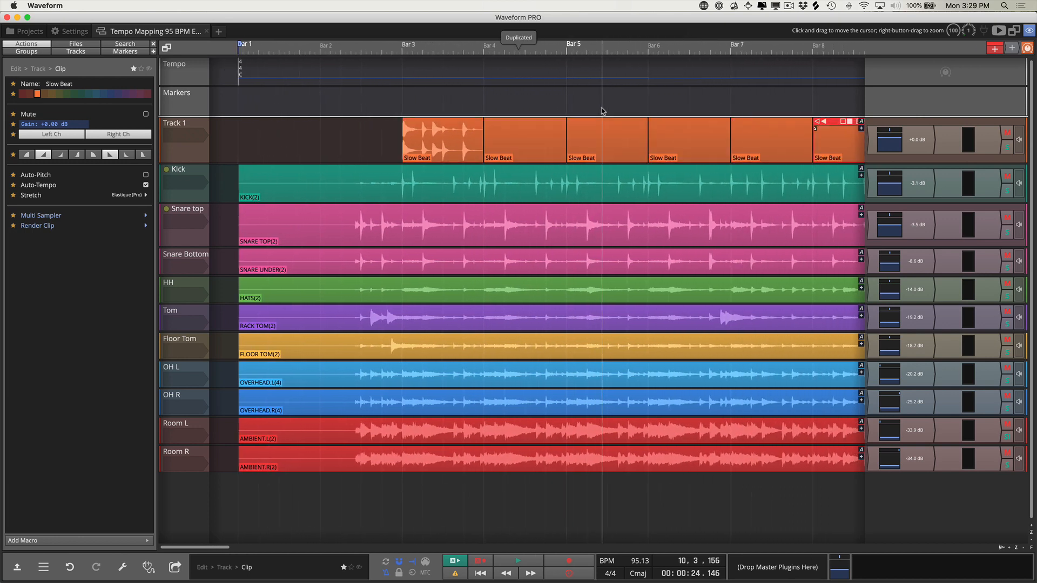
scroll(603, 111, "down", 4)
key("super+d")
key("super+d")
key("super+d")
key("super+d")
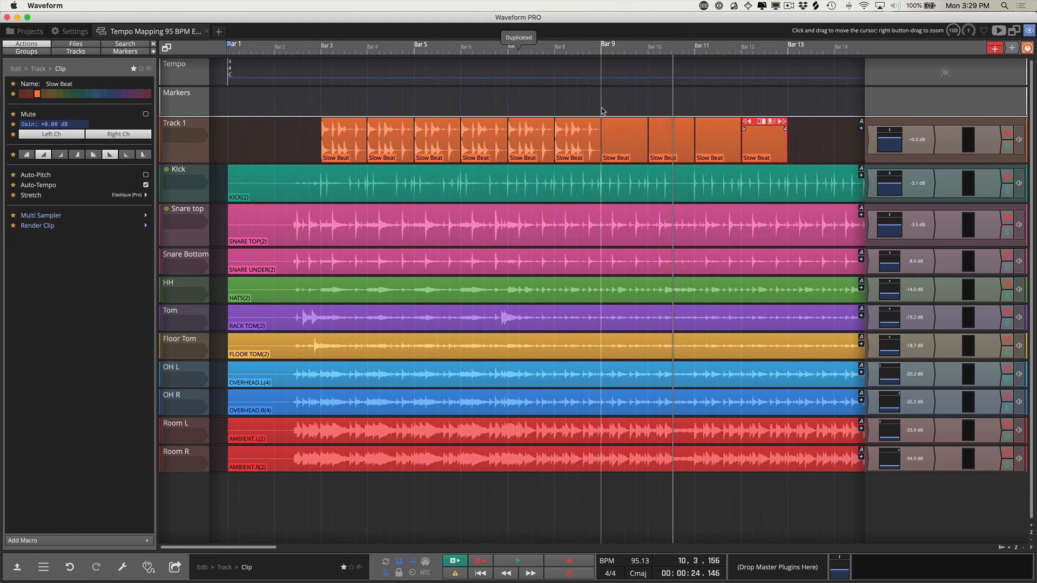
scroll(603, 111, "right", 5)
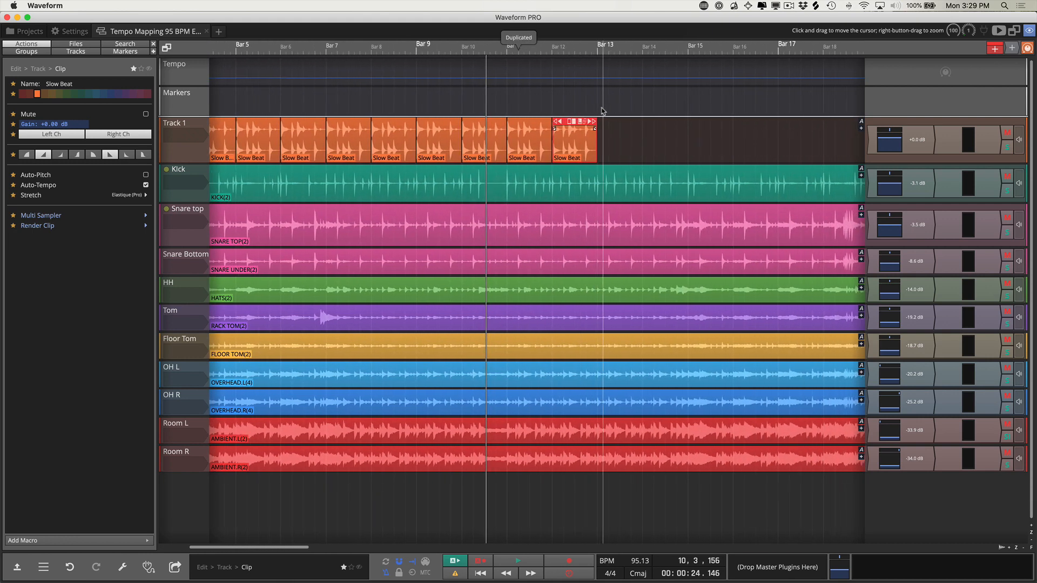
key("super+d")
key("super+d")
key("super+d")
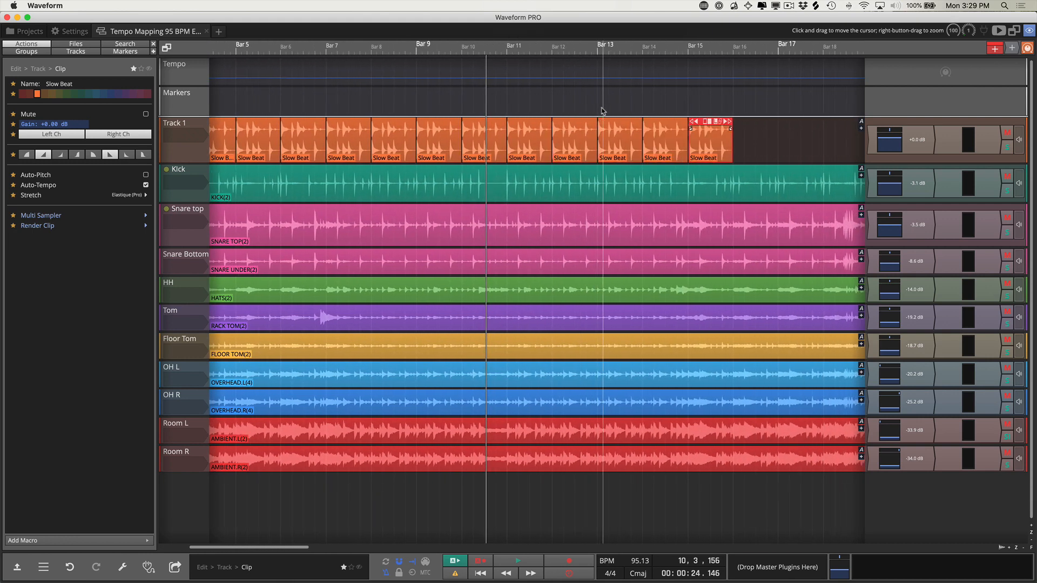
- Lower the volume of the Slow Beat loop track to -10.39 dB
scroll(603, 111, "down", 2)
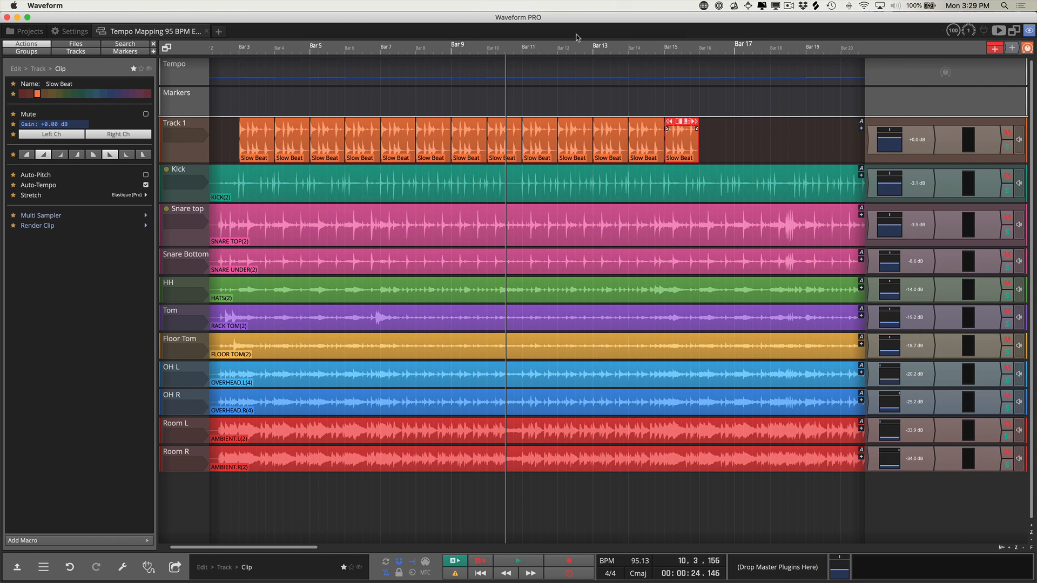
left_click_drag(894, 139, 888, 175)
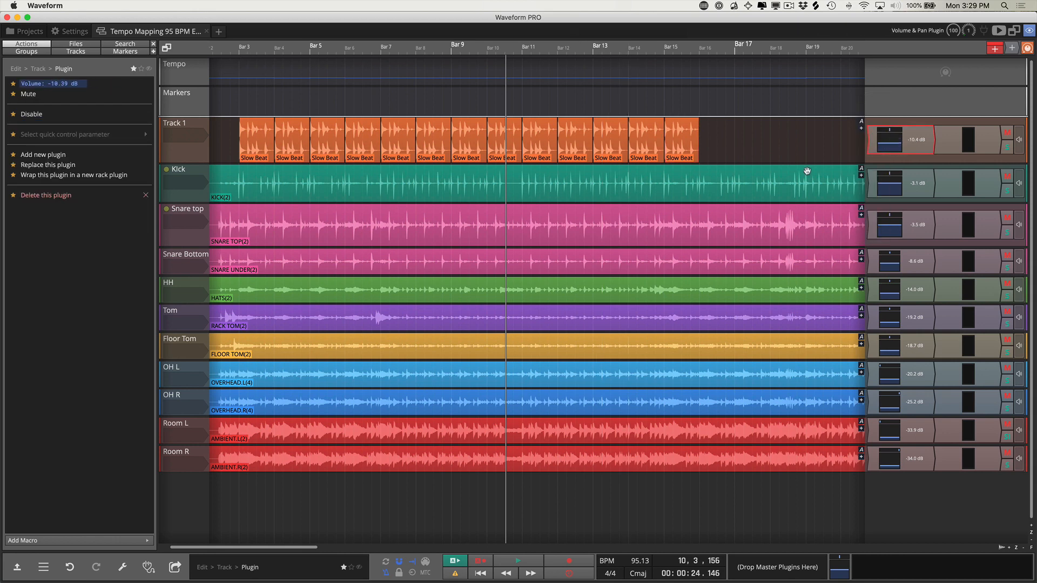
- Play the loop together with the live drums from the beginning to bar 15, comparing how their hits line up
left_click(221, 162)
key("space")
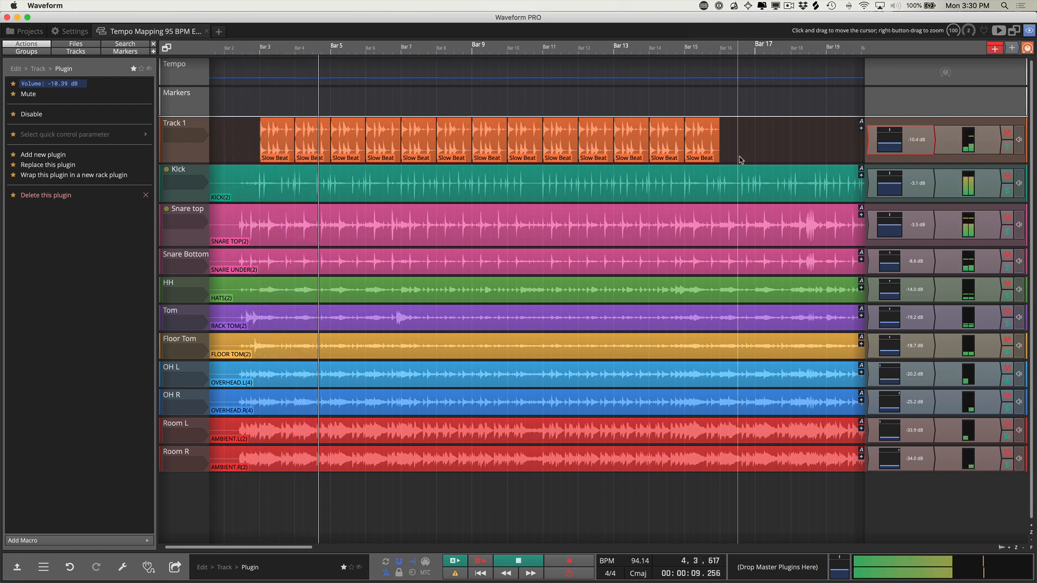
scroll(311, 141, "up", 8)
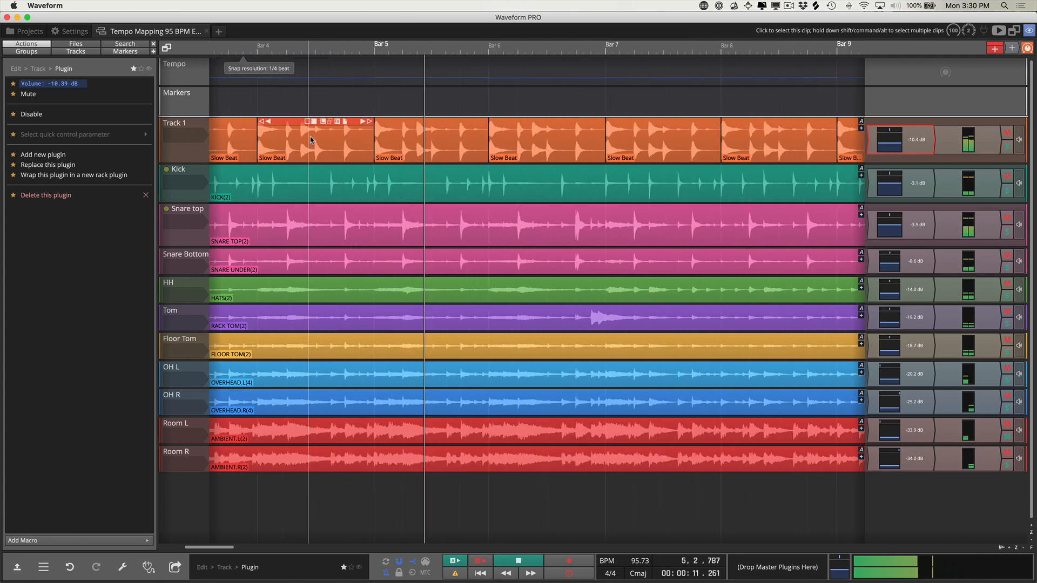
scroll(311, 141, "up", 3)
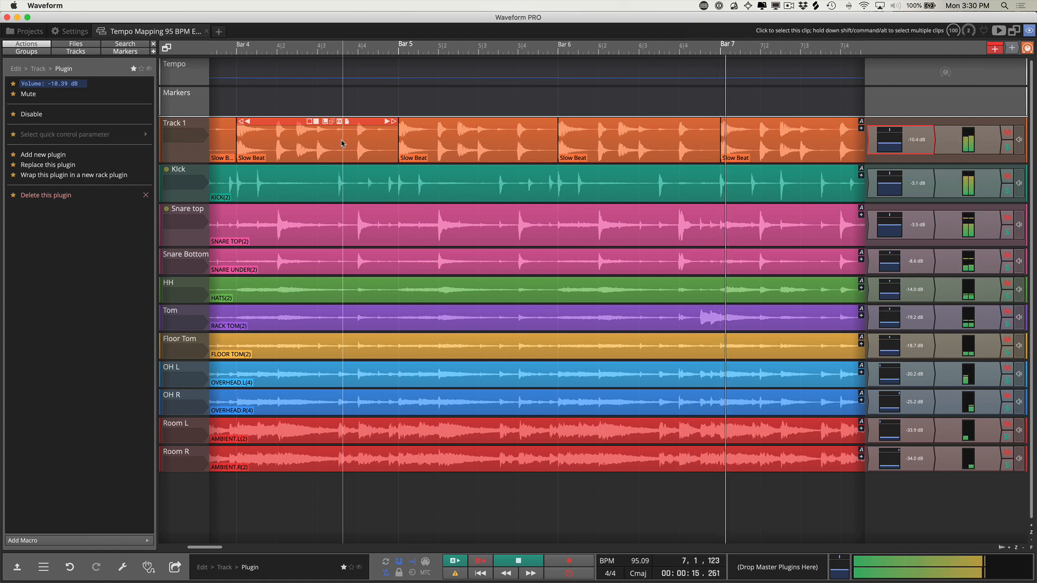
scroll(342, 143, "down", 5)
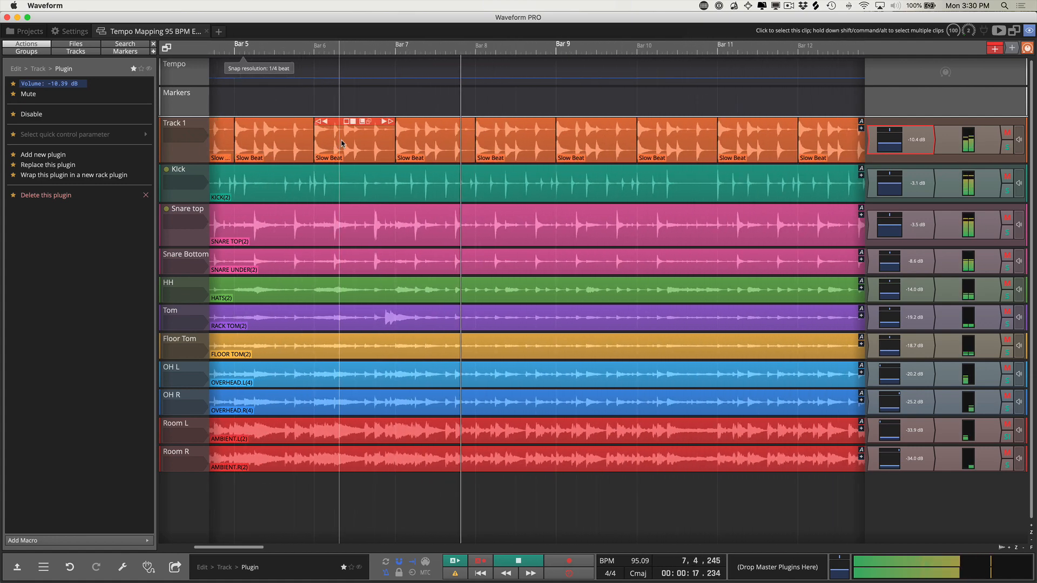
scroll(342, 144, "down", 5)
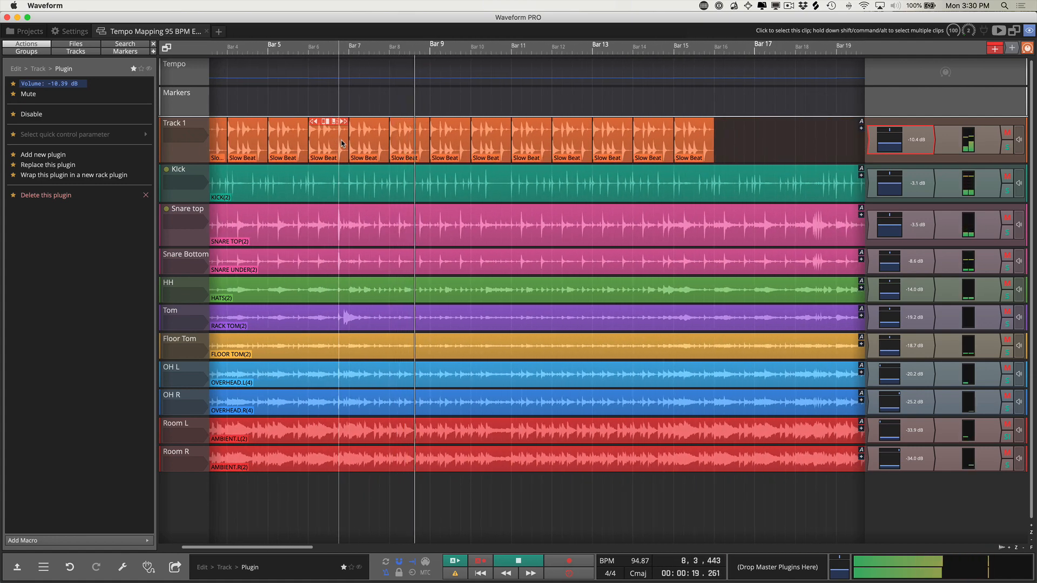
scroll(342, 143, "up", 2)
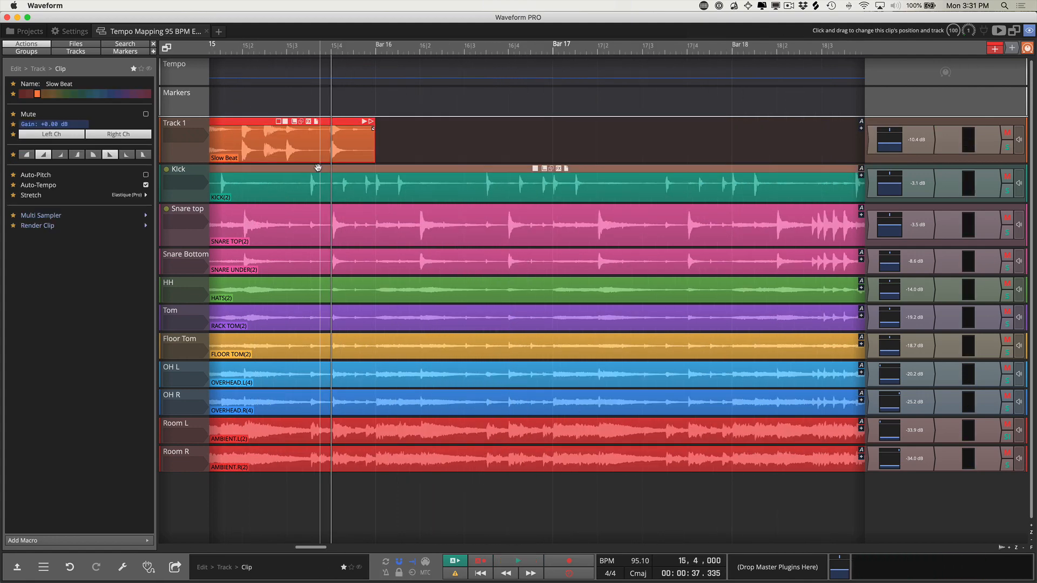
- Turn the last Slow Beat clip at bar 15 into a loop and extend it across the rest of the drum recording
left_click(305, 141)
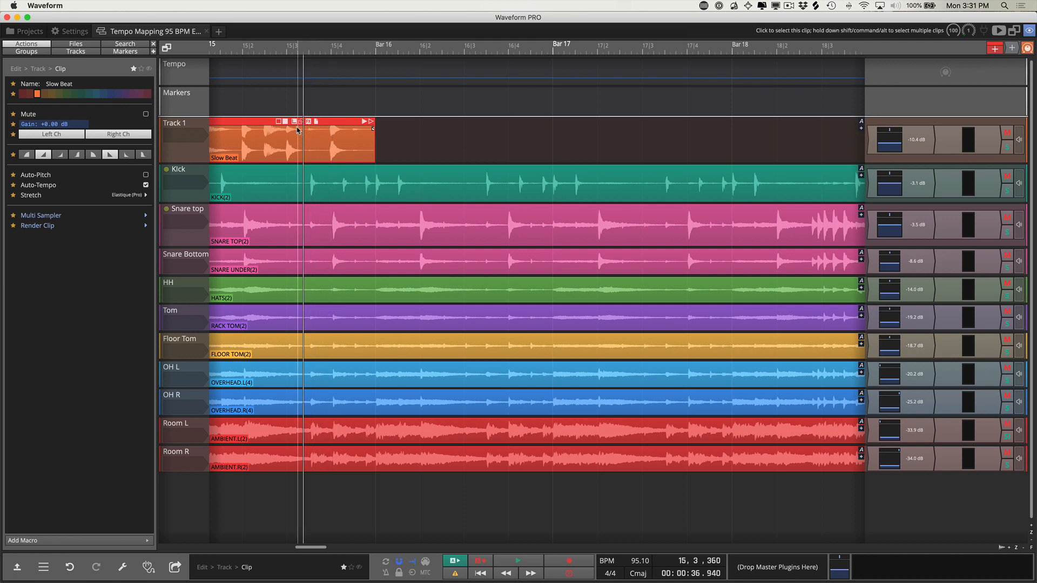
left_click(295, 122)
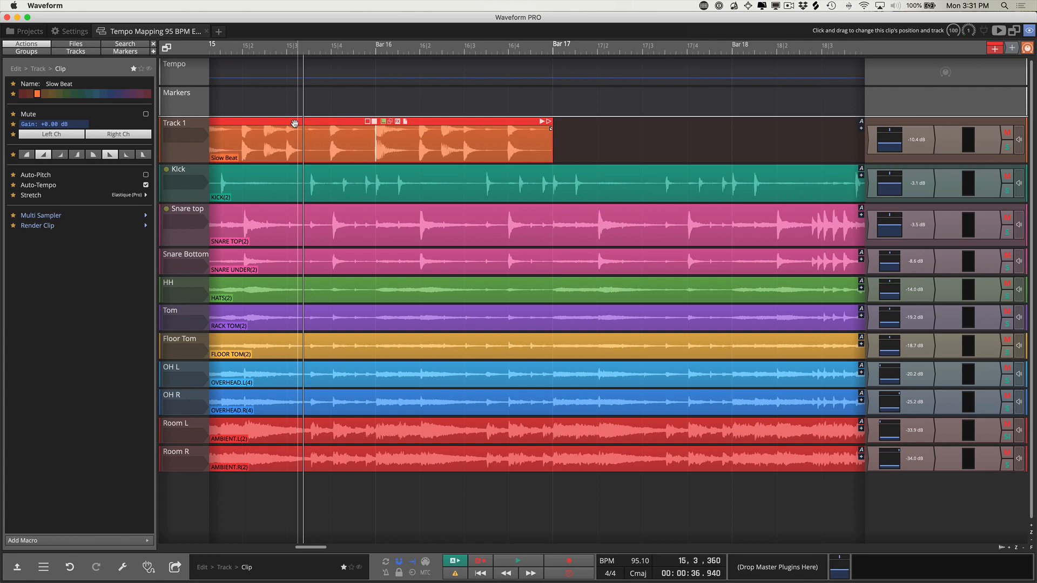
scroll(369, 125, "down", 6)
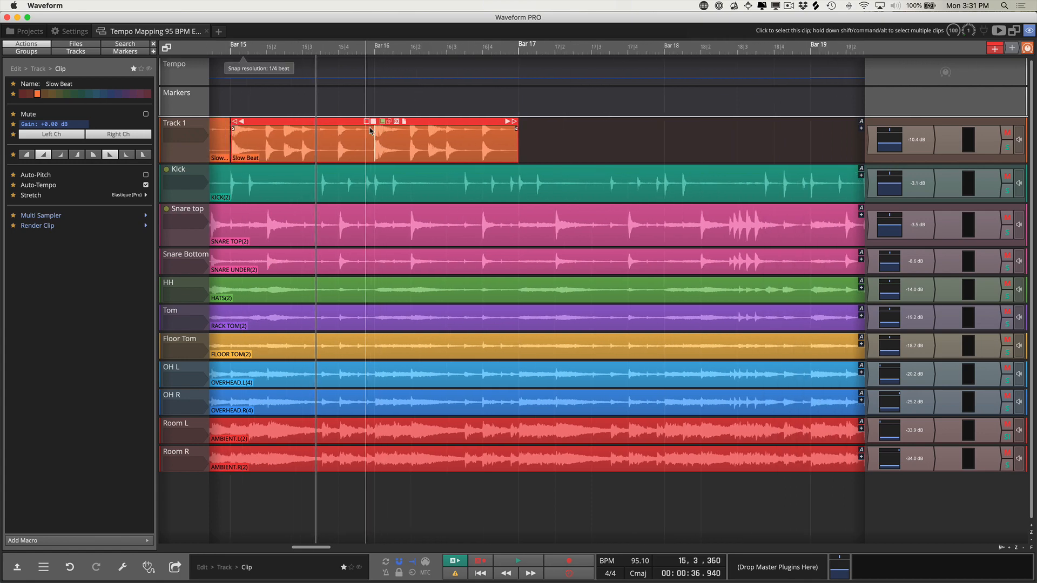
scroll(369, 126, "down", 3)
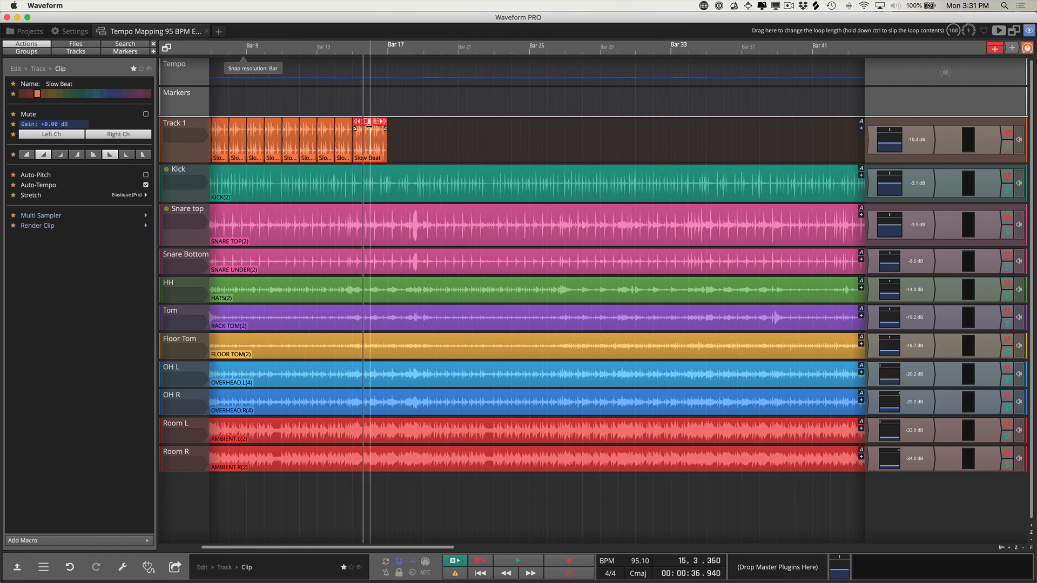
left_click_drag(387, 125, 814, 124)
- Play the extended loop with the live drums from about bar 53 to bar 57, comparing their hits up close
scroll(342, 105, "up", 3)
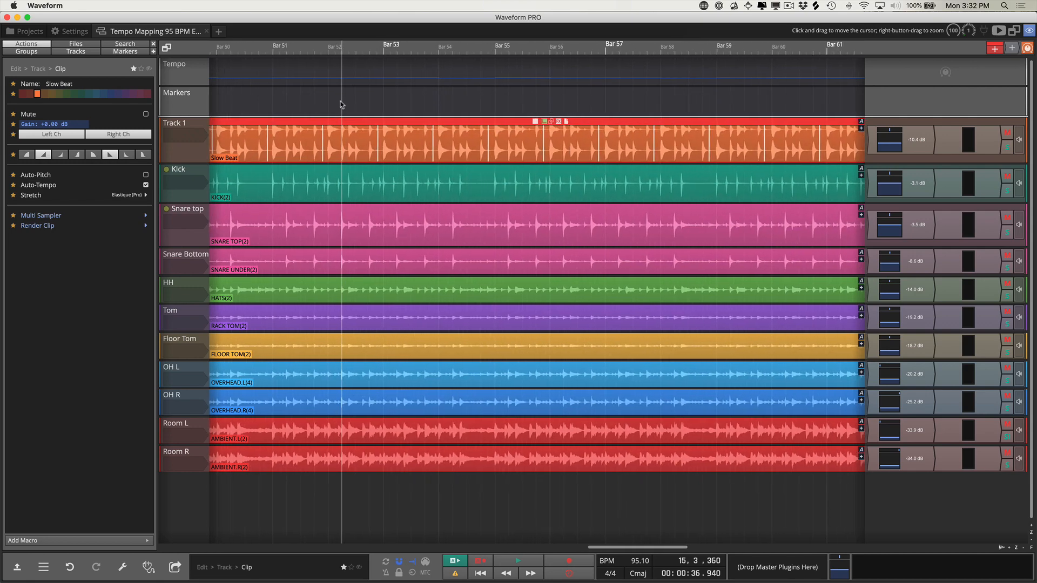
left_click(405, 113)
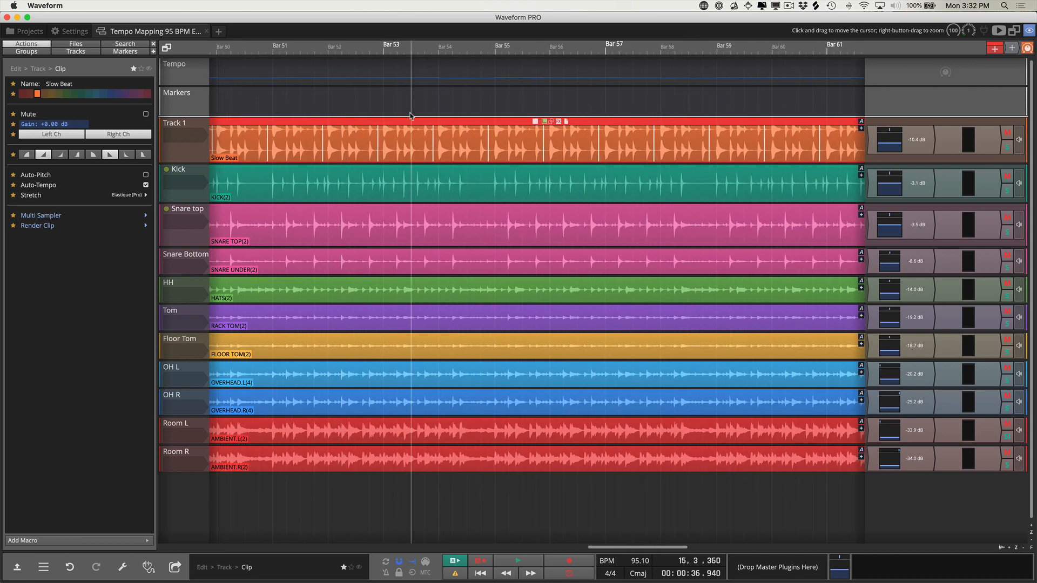
key("space")
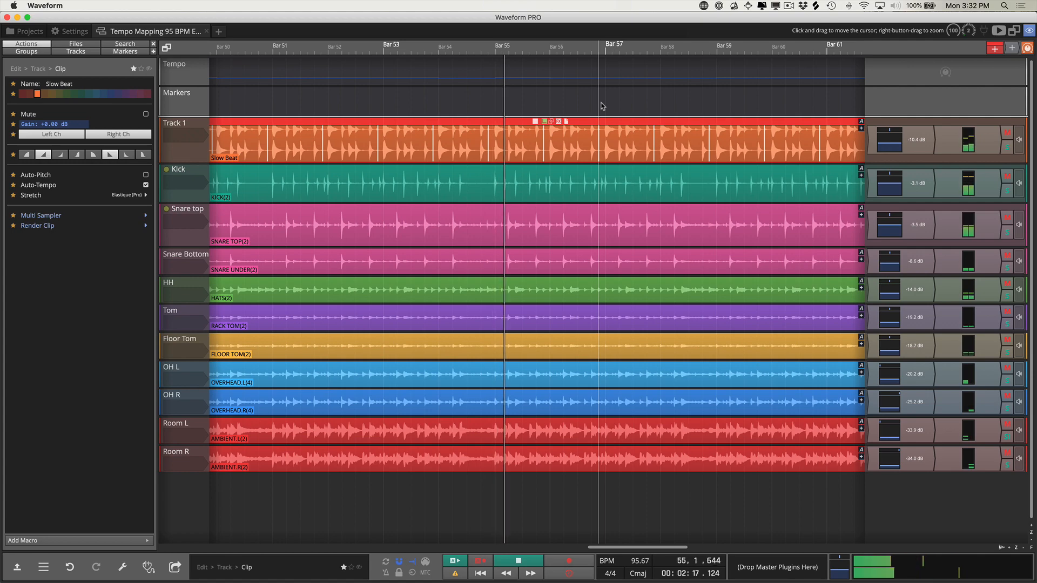
scroll(603, 107, "up", 2)
scroll(603, 106, "up", 2)
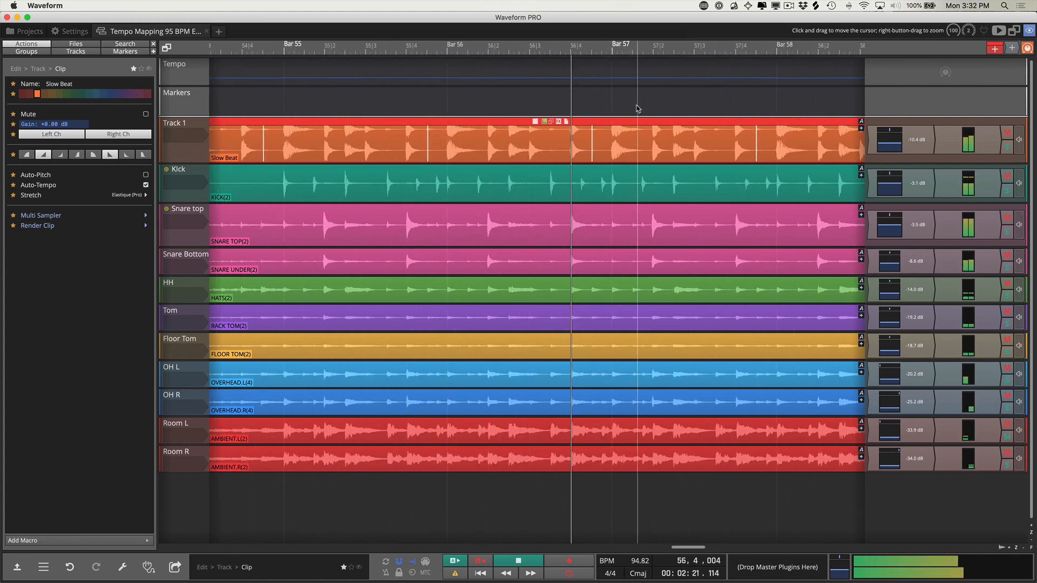
scroll(638, 108, "down", 1)
scroll(638, 108, "down", 4)
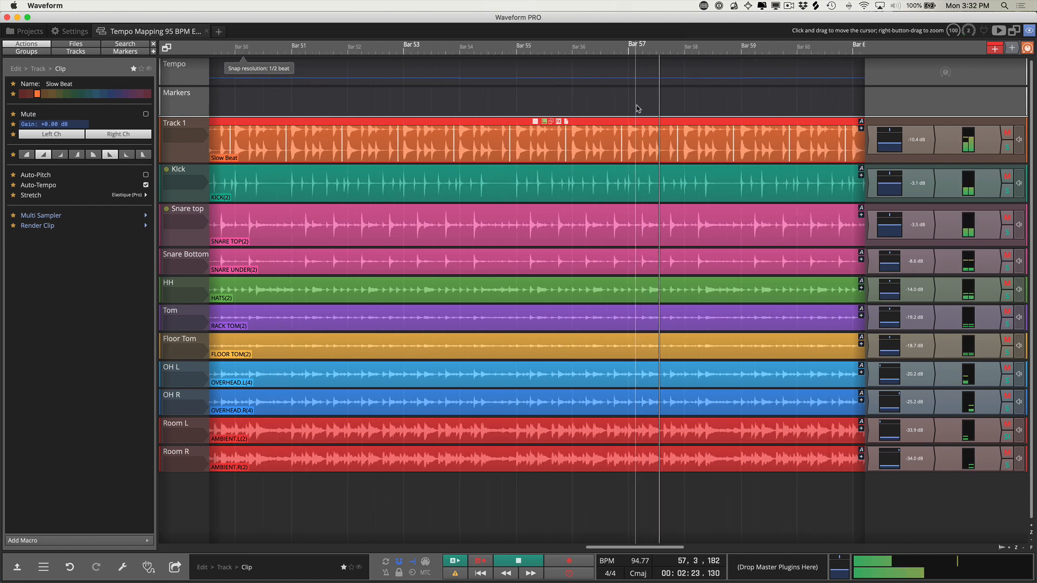
key("space")
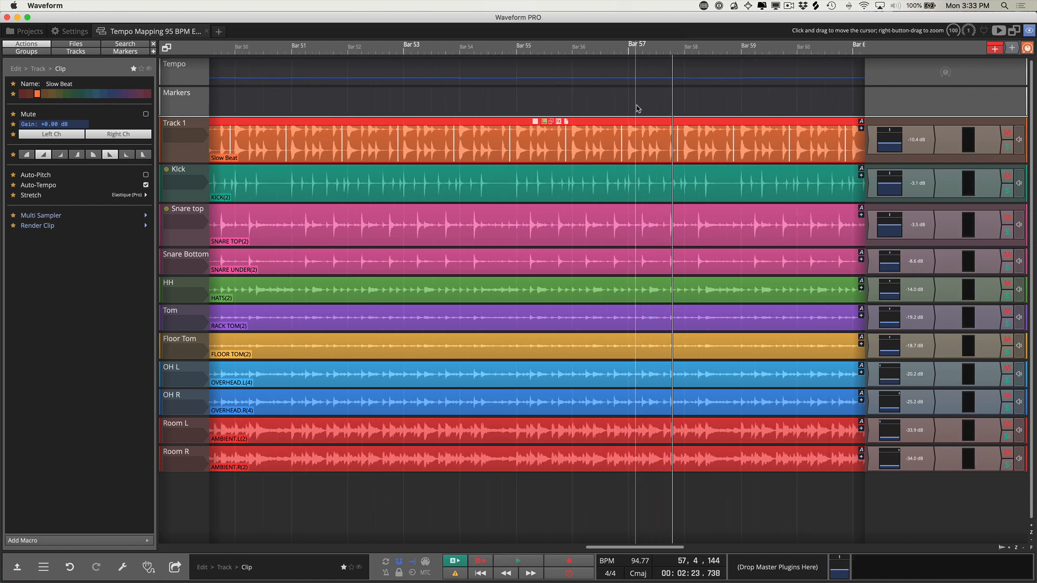
- Inspect the loop's alignment with the drums from bar 55 to bar 77, and play the mix from about bar 67
scroll(637, 108, "up", 4)
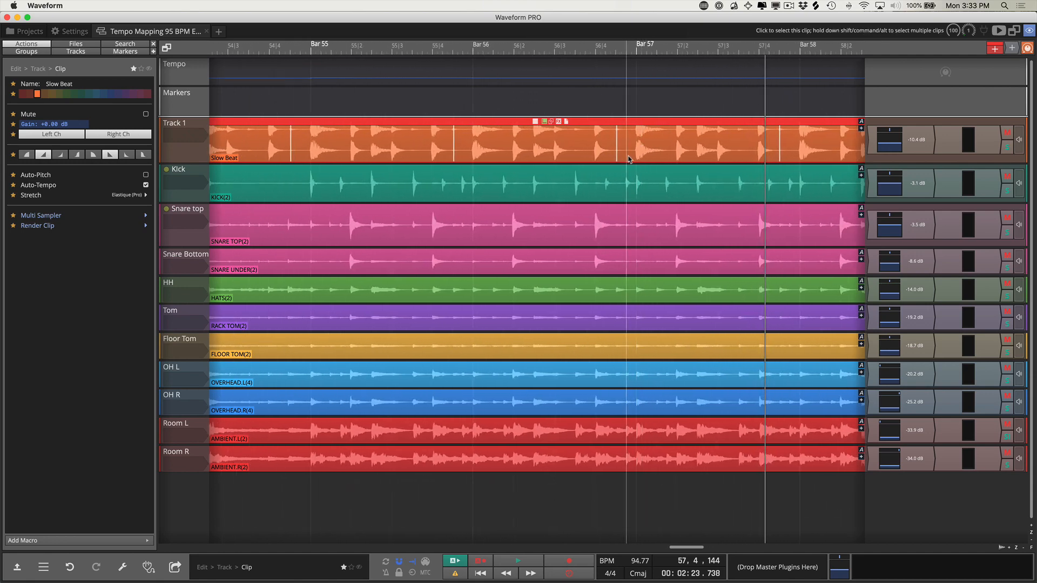
scroll(634, 160, "down", 5)
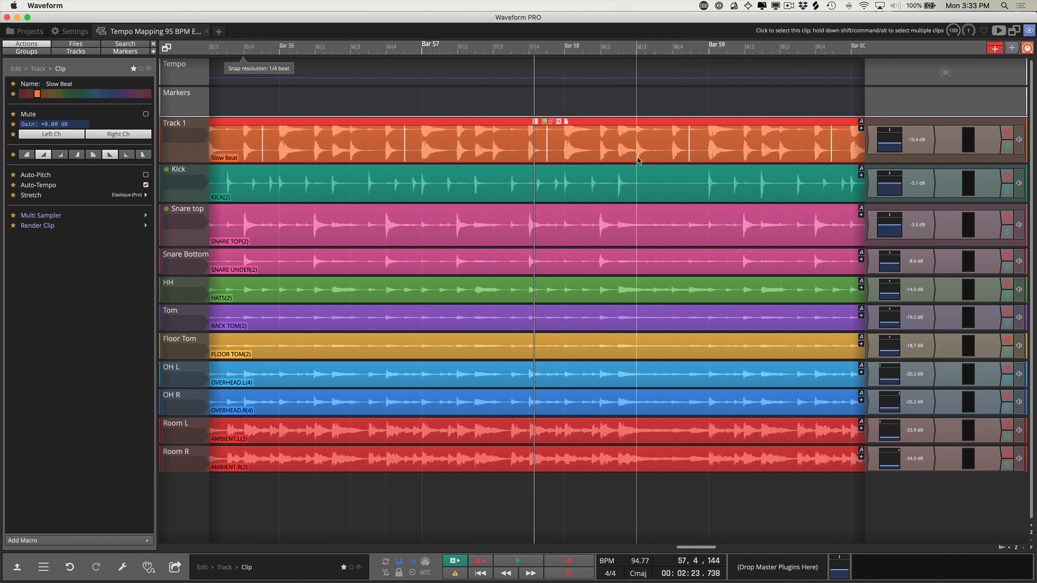
scroll(637, 160, "down", 3)
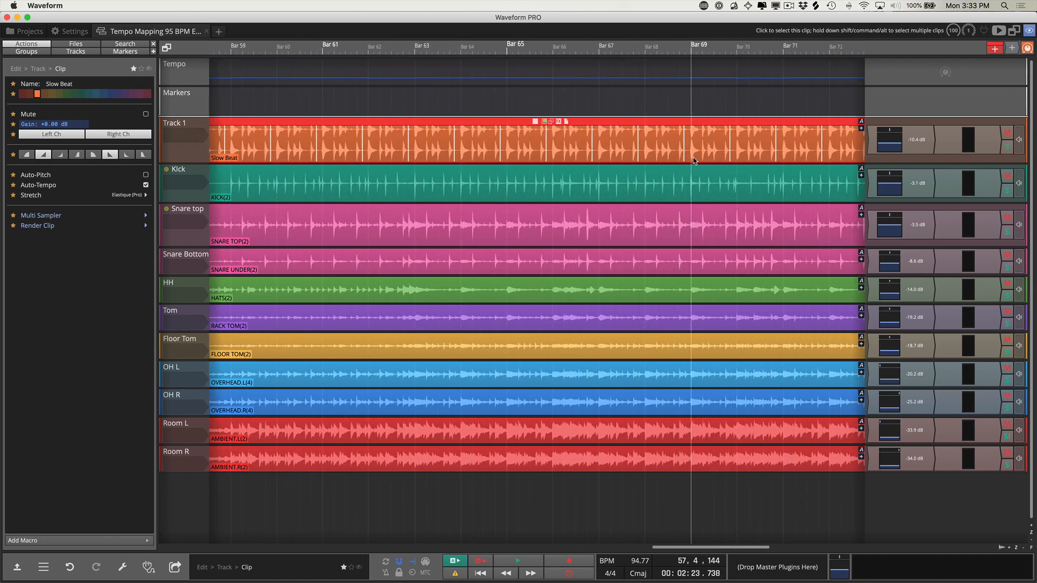
scroll(694, 160, "right", 5)
scroll(694, 160, "right", 2)
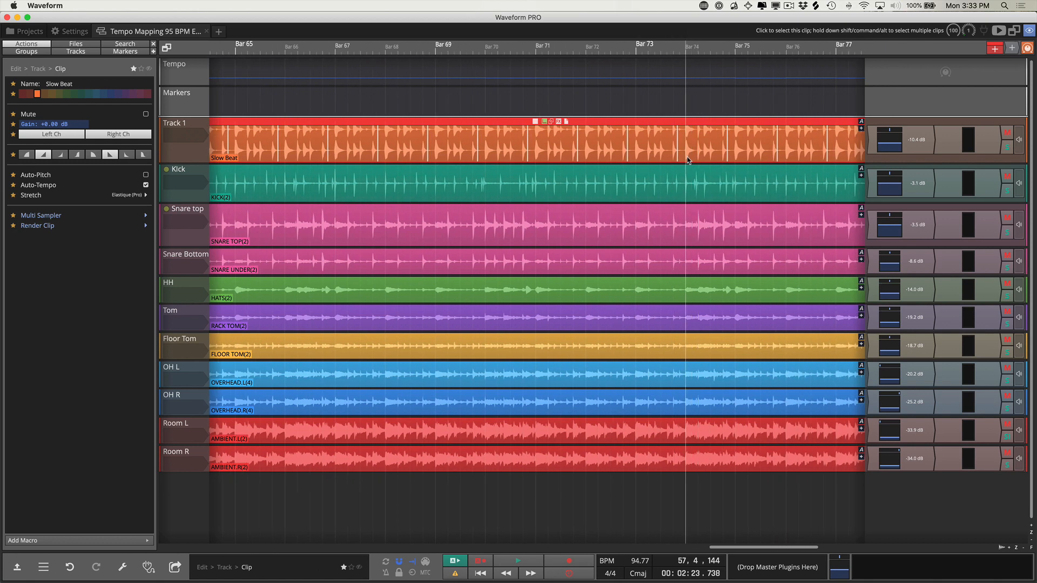
key("space")
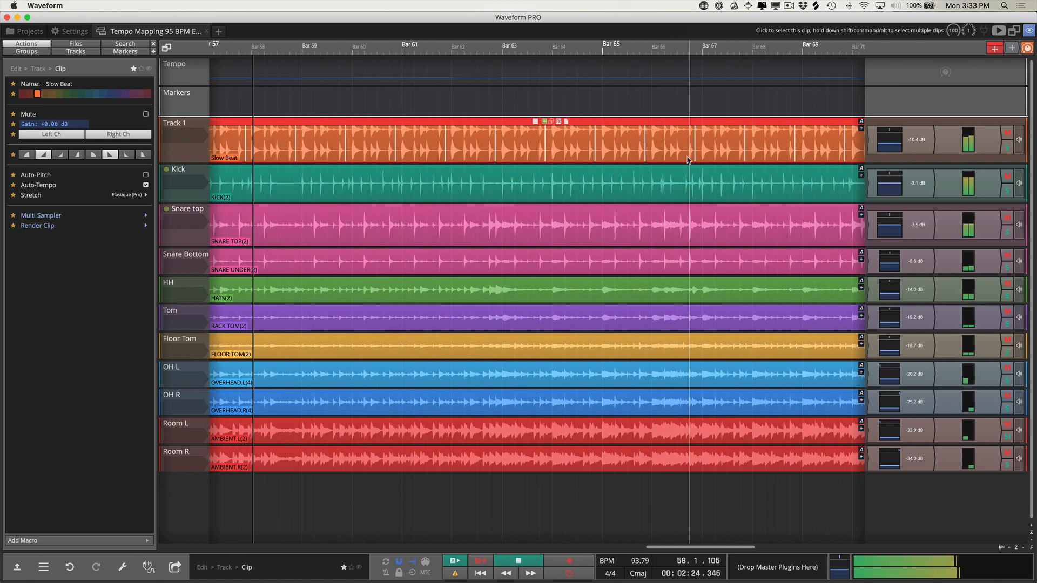
left_click(728, 64)
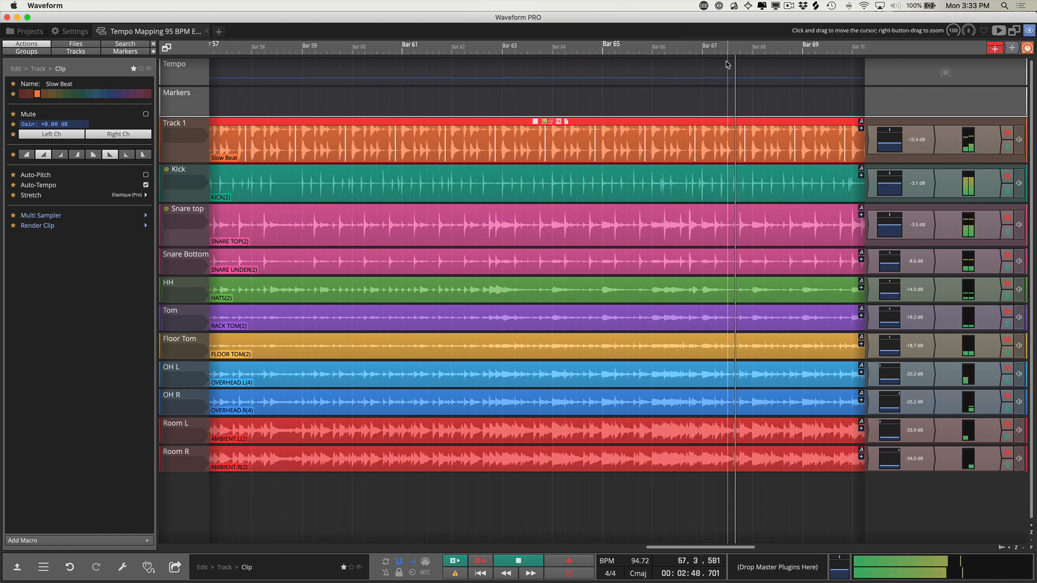